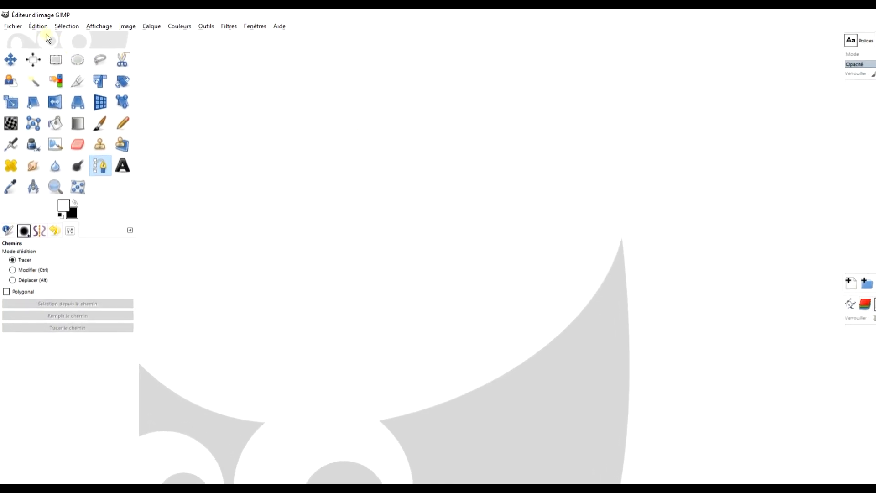
Create a new 1080 × 1080 px image at 72 pixels/in, filled with the black background colour.
{"action": "left_click", "coordinate": [12, 26]}
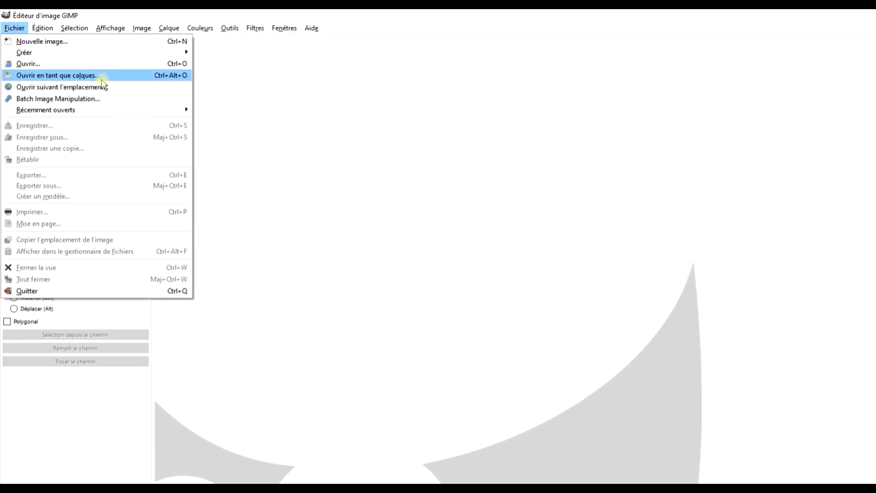
{"action": "left_click", "coordinate": [89, 43]}
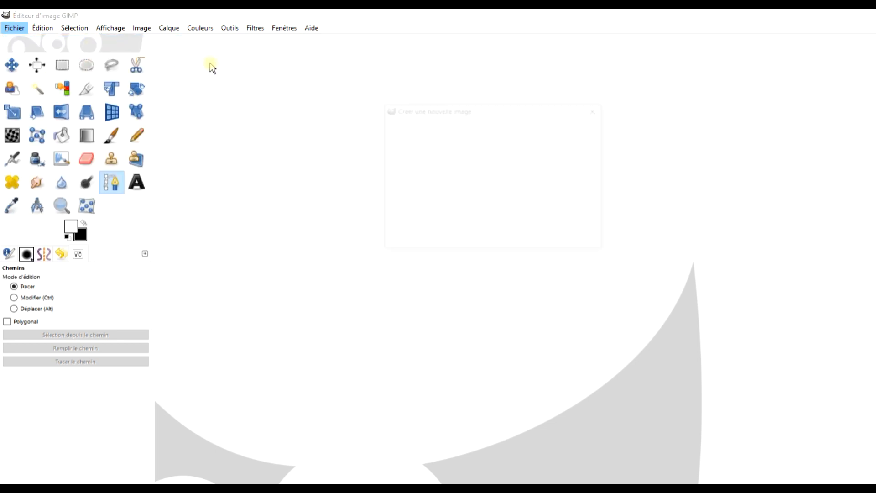
{"action": "left_click_drag", "start_coordinate": [447, 158], "coordinate": [389, 161]}
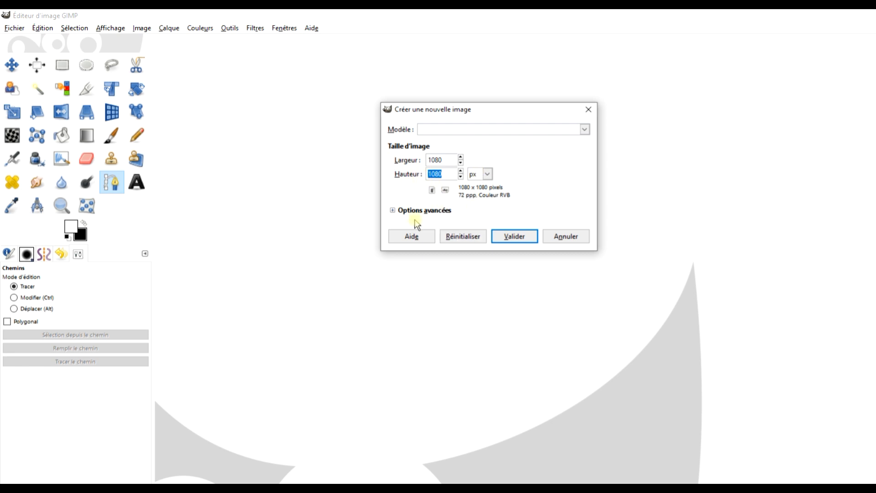
{"action": "left_click", "coordinate": [395, 210]}
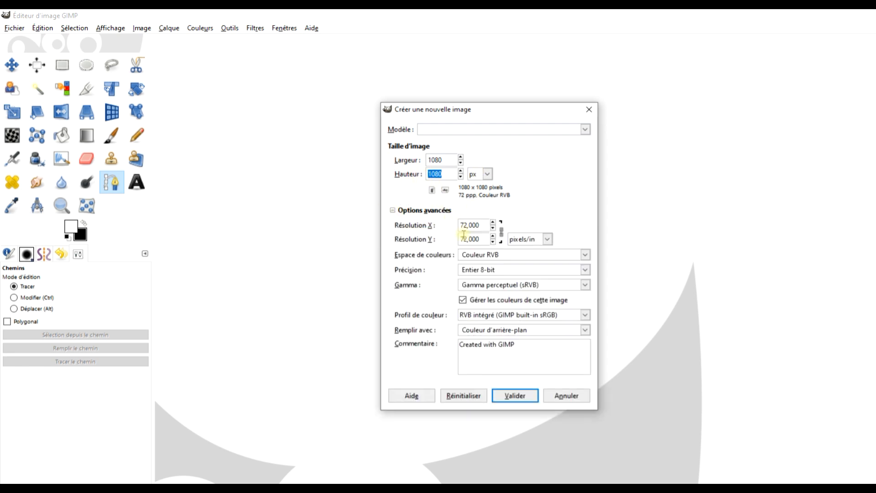
{"action": "left_click", "coordinate": [511, 331]}
{"action": "left_click", "coordinate": [511, 333]}
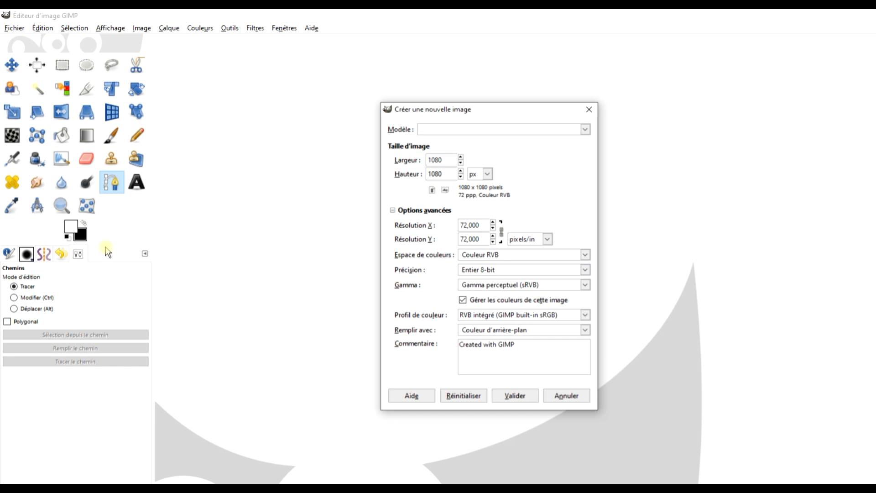
{"action": "left_click", "coordinate": [514, 395]}
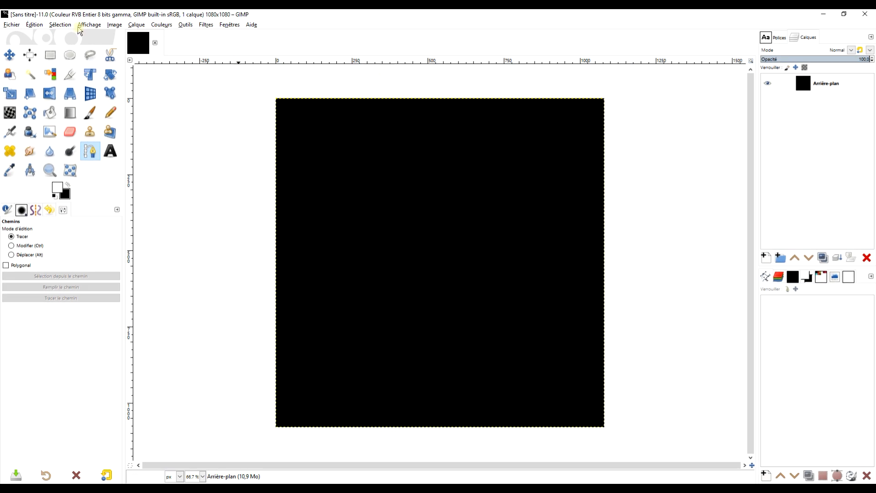
Display the grid on the canvas and enable snapping to the grid.
{"action": "left_click", "coordinate": [80, 27]}
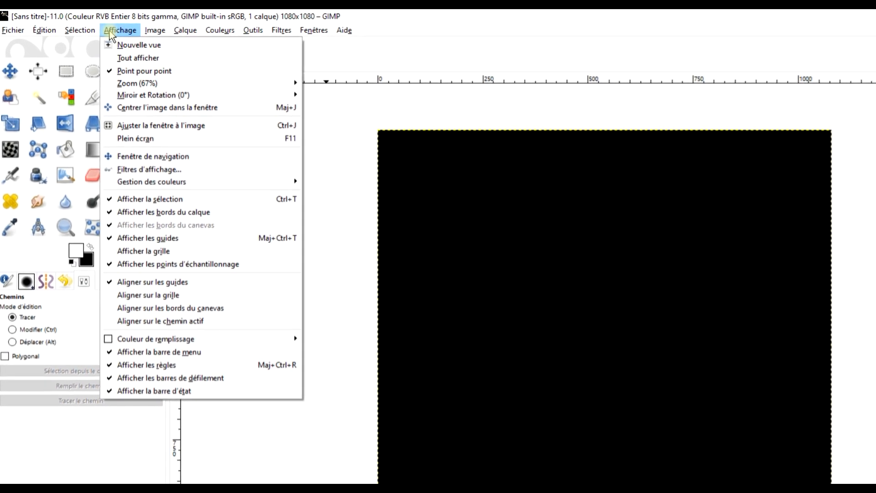
{"action": "left_click", "coordinate": [175, 254]}
{"action": "left_click", "coordinate": [122, 31]}
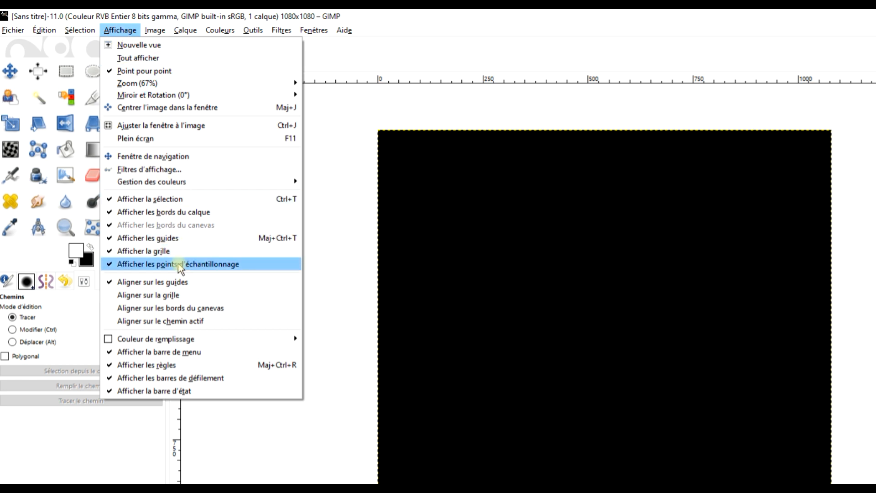
{"action": "left_click", "coordinate": [180, 295]}
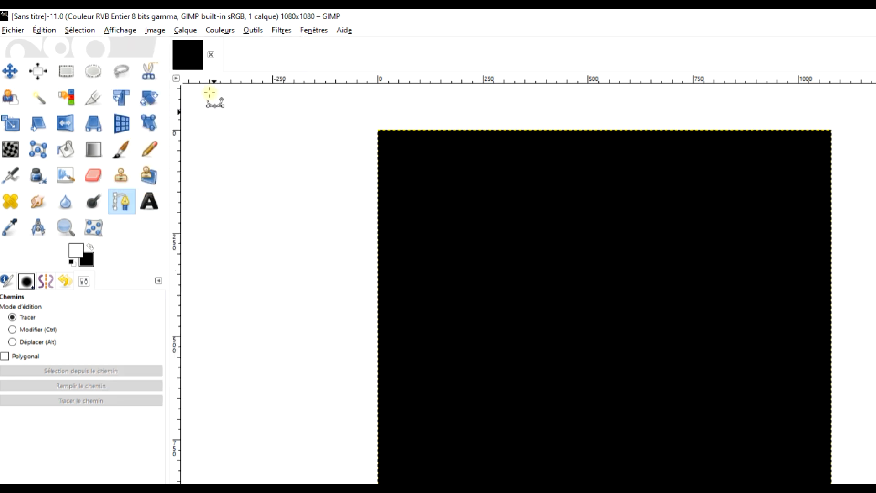
Set the image grid's foreground colour to red (ff0000) in the grid configuration.
{"action": "left_click", "coordinate": [155, 30]}
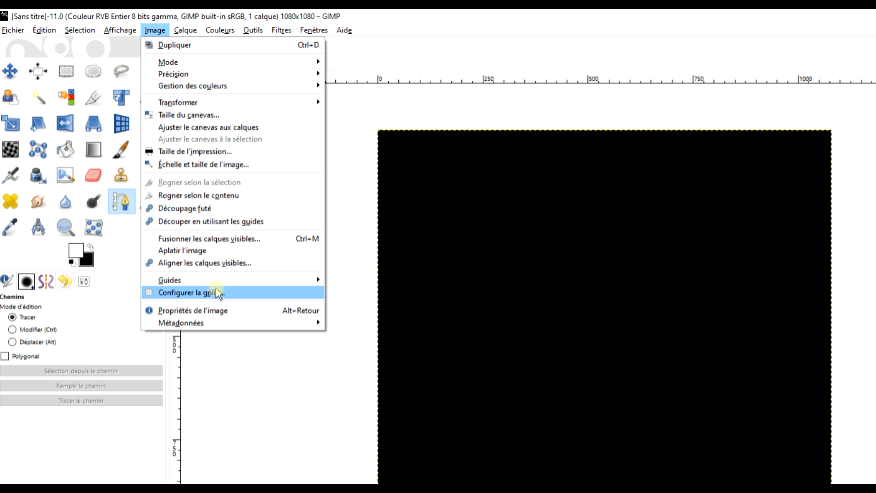
{"action": "left_click", "coordinate": [192, 292]}
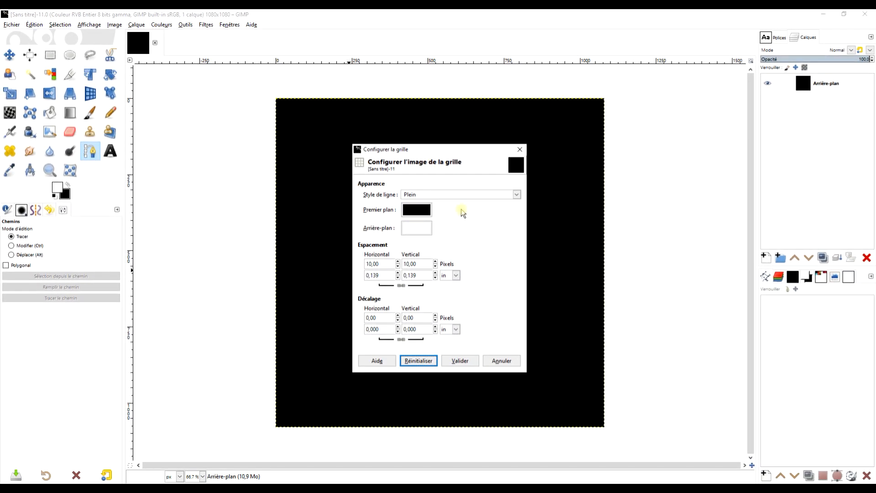
{"action": "left_click", "coordinate": [417, 210]}
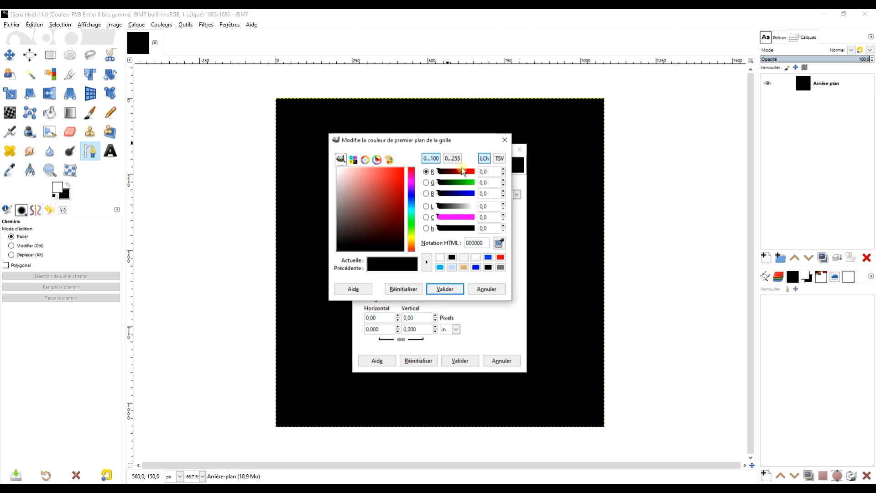
{"action": "left_click_drag", "start_coordinate": [385, 198], "coordinate": [423, 159]}
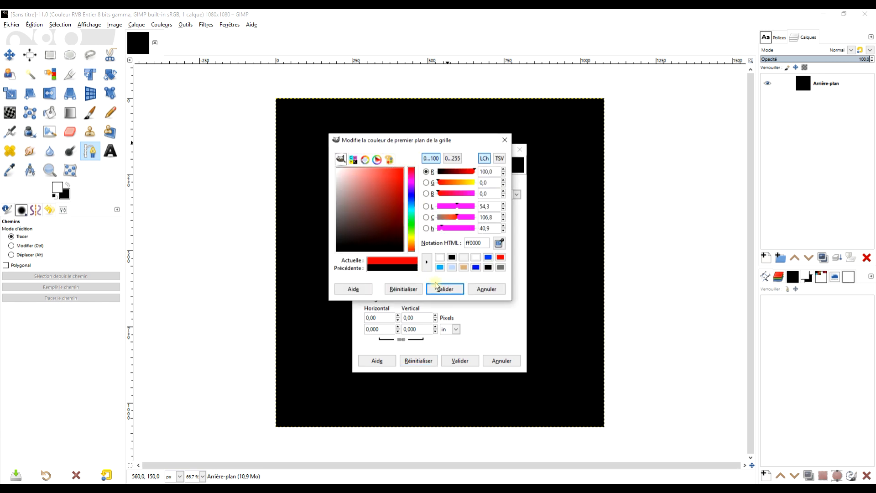
{"action": "left_click", "coordinate": [447, 289]}
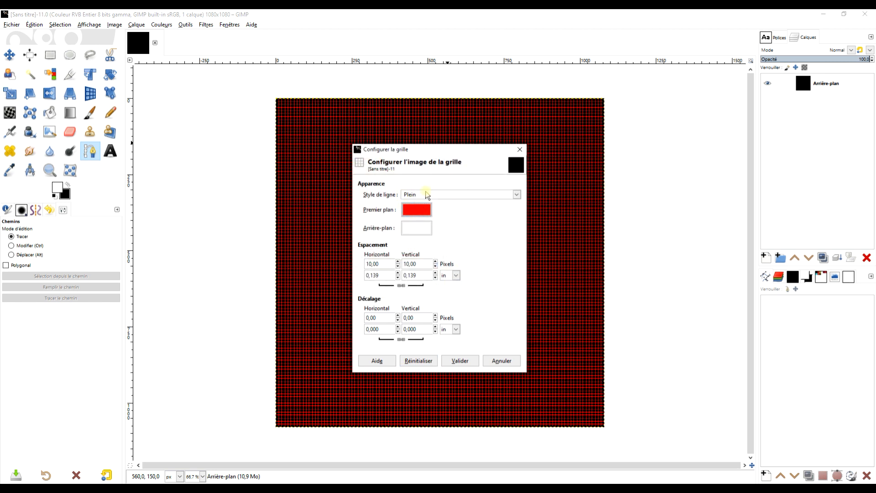
Set the grid's line style to Pointillé and its horizontal and vertical spacing to 154 px.
{"action": "left_click", "coordinate": [429, 196]}
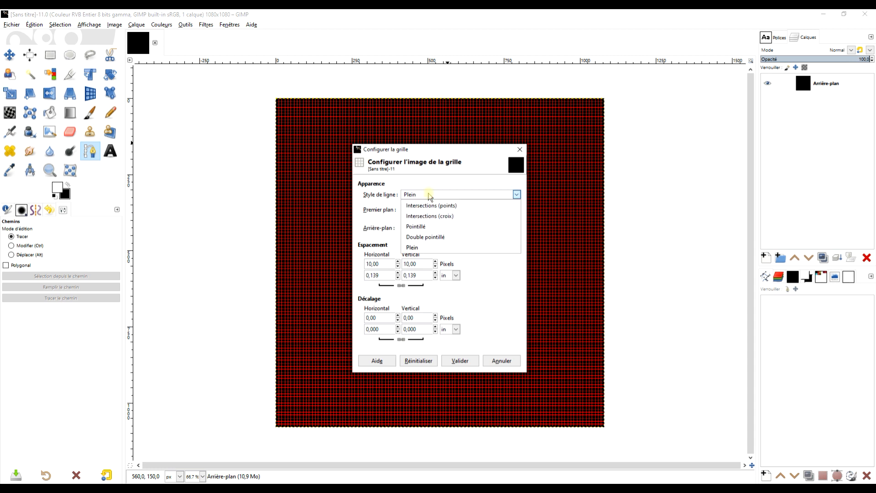
{"action": "left_click", "coordinate": [445, 227]}
{"action": "double_click", "coordinate": [416, 264]}
{"action": "type", "text": "15"}
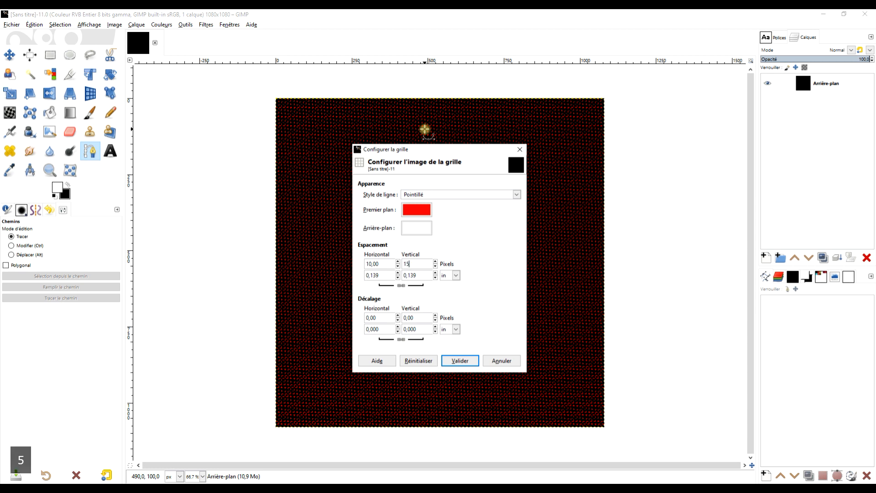
{"action": "type", "text": "4"}
{"action": "key", "text": "Tab"}
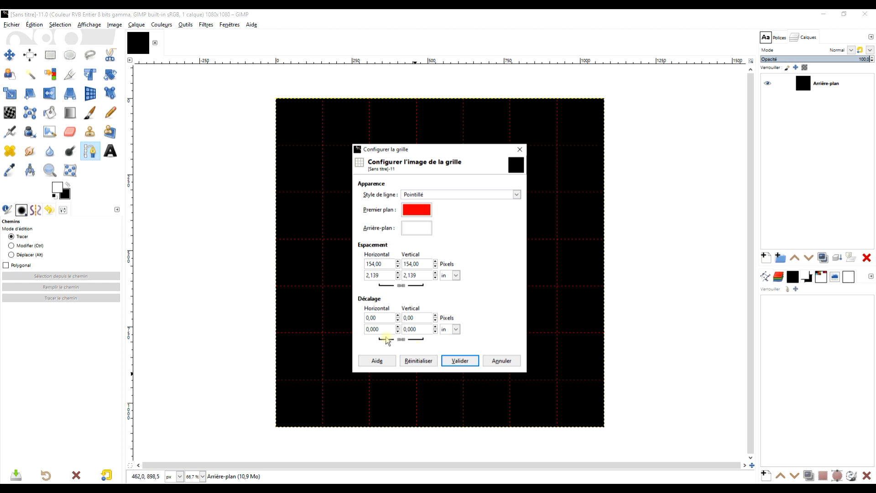
{"action": "left_click", "coordinate": [458, 361]}
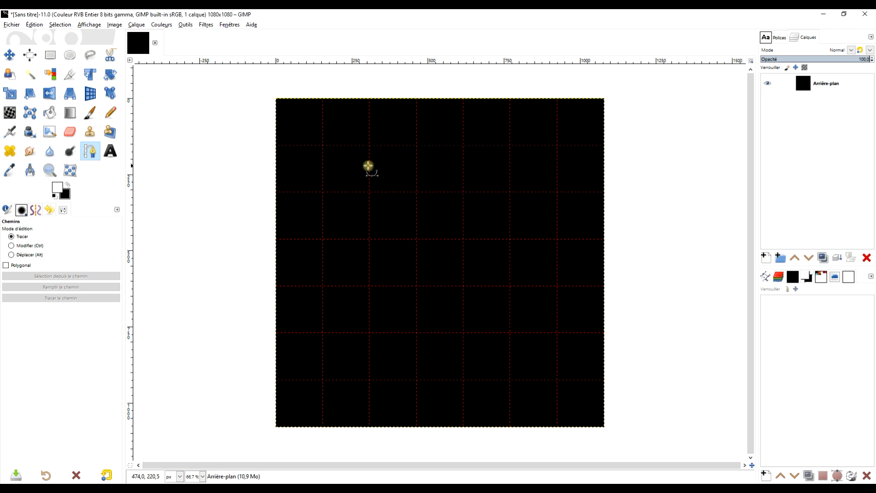
Draw a straight diagonal path from just outside the canvas's lower-left corner to just outside its upper-right corner.
{"action": "left_click", "coordinate": [89, 155]}
{"action": "left_click_drag", "start_coordinate": [348, 356], "coordinate": [334, 346]}
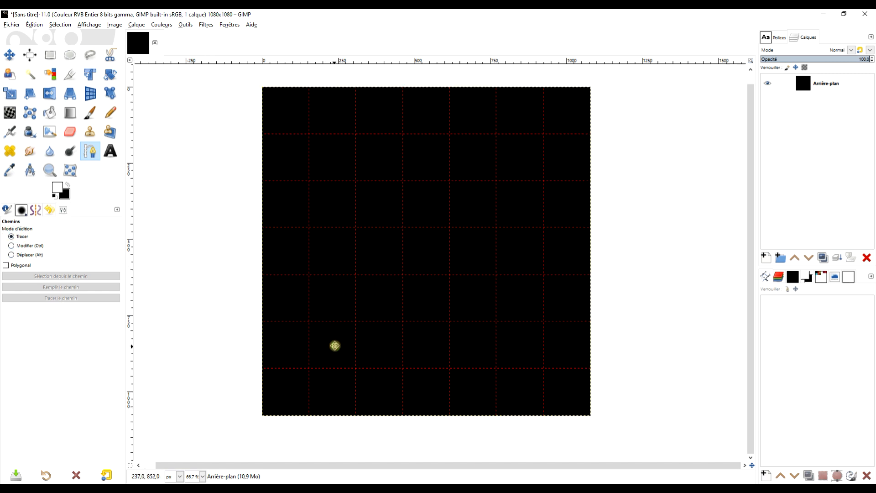
{"action": "scroll", "coordinate": [266, 415], "scroll_direction": "up", "scroll_amount": 4}
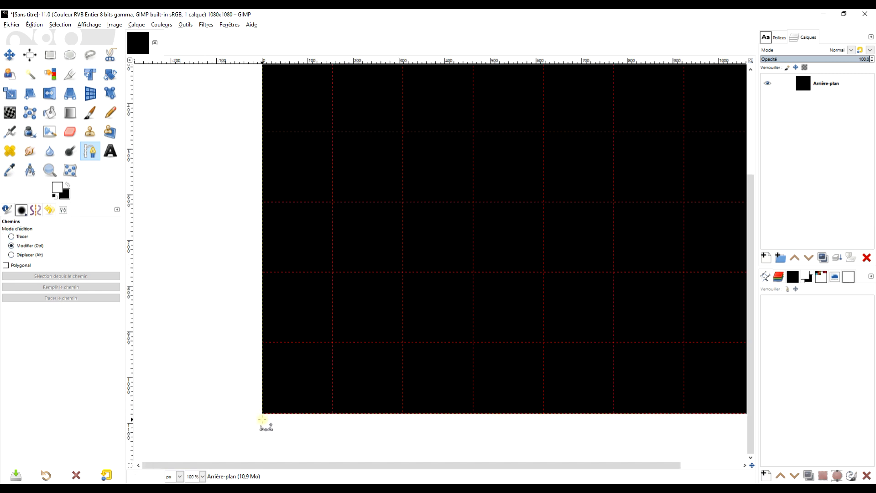
{"action": "scroll", "coordinate": [279, 393], "scroll_direction": "up", "scroll_amount": 1}
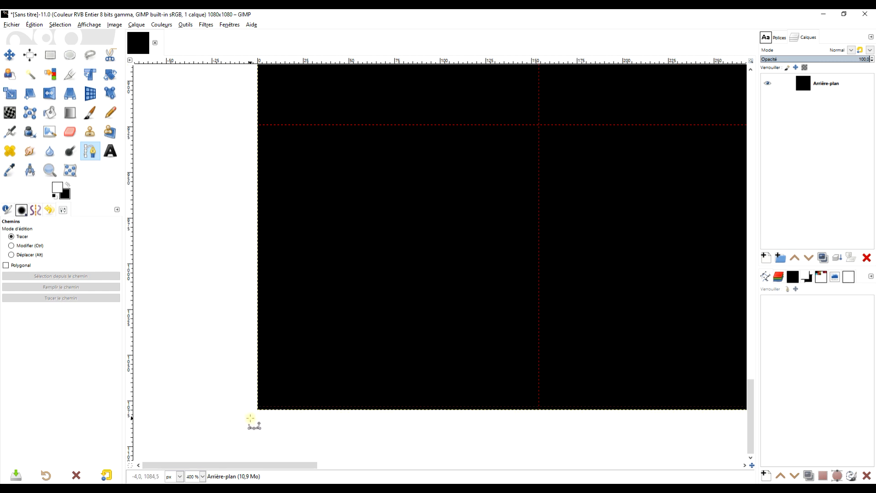
{"action": "left_click", "coordinate": [250, 418]}
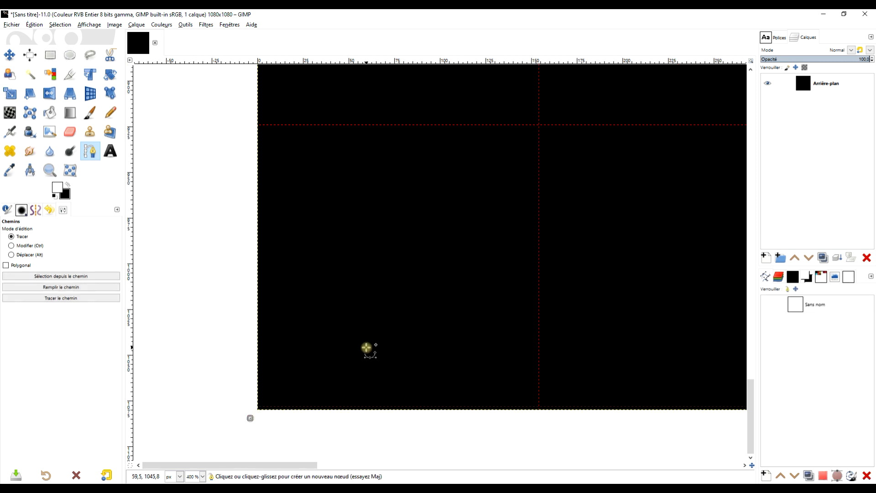
{"action": "scroll", "coordinate": [365, 348], "scroll_direction": "down", "scroll_amount": 5}
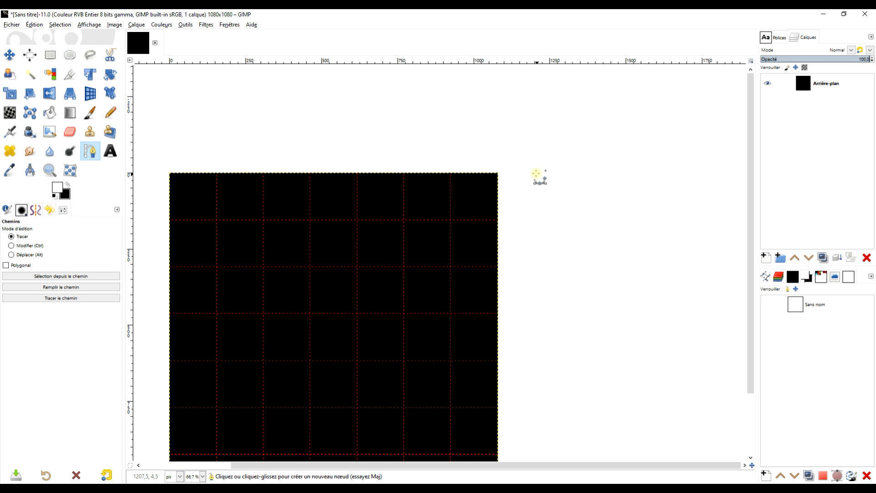
{"action": "scroll", "coordinate": [537, 174], "scroll_direction": "up", "scroll_amount": 6}
{"action": "left_click", "coordinate": [484, 185]}
Adjust the diagonal path's two end nodes so the line passes through the canvas's upper-right and lower-left corners.
{"action": "scroll", "coordinate": [475, 194], "scroll_direction": "up", "scroll_amount": 5}
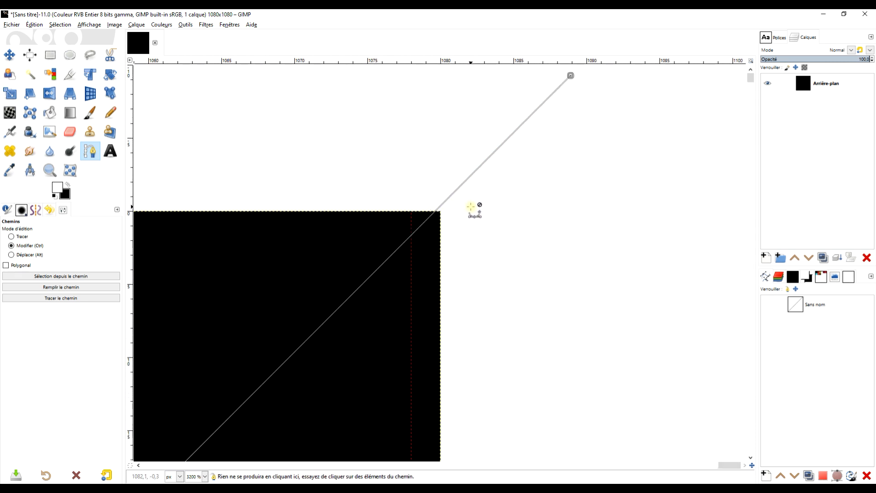
{"action": "mouse_move", "coordinate": [570, 76]}
{"action": "left_mouse_down"}
{"action": "mouse_move", "coordinate": [579, 89]}
{"action": "mouse_move", "coordinate": [576, 76]}
{"action": "left_mouse_up"}
{"action": "scroll", "coordinate": [479, 260], "scroll_direction": "down", "scroll_amount": 6}
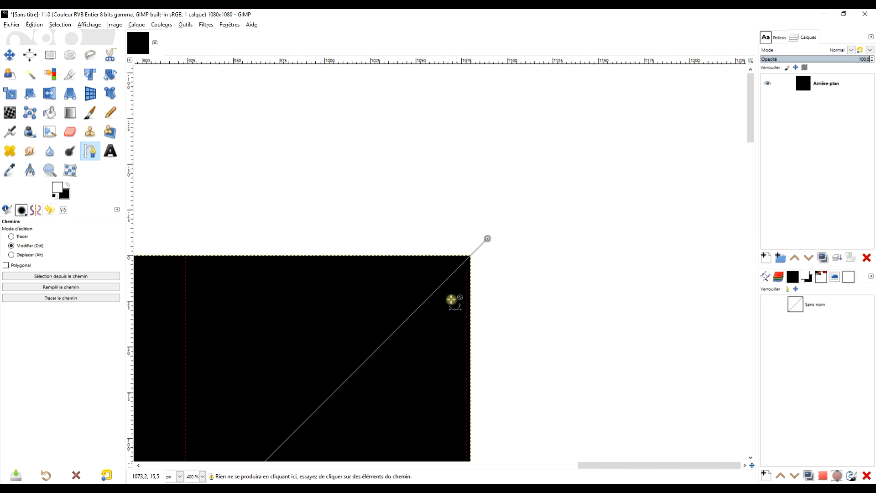
{"action": "scroll", "coordinate": [438, 310], "scroll_direction": "down", "scroll_amount": 5}
{"action": "left_click_drag", "start_coordinate": [362, 351], "coordinate": [572, 27]}
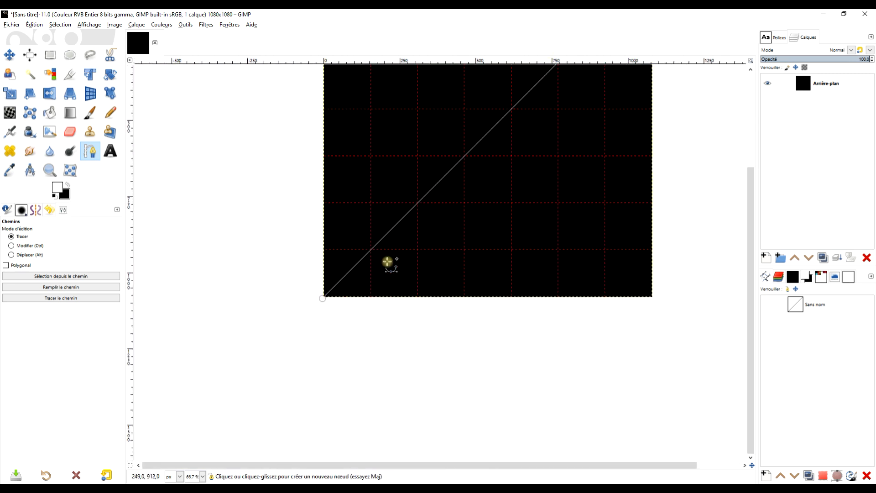
{"action": "scroll", "coordinate": [332, 299], "scroll_direction": "up", "scroll_amount": 5}
{"action": "scroll", "coordinate": [327, 305], "scroll_direction": "up", "scroll_amount": 6}
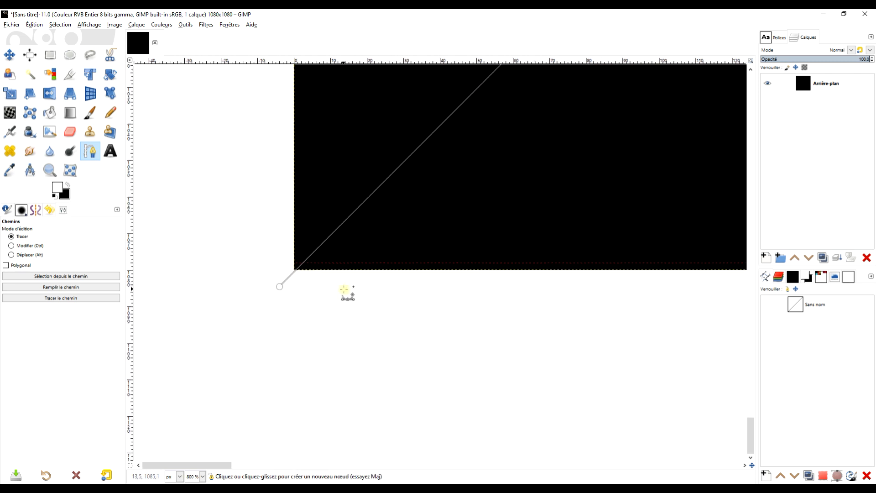
{"action": "left_click_drag", "start_coordinate": [292, 328], "coordinate": [283, 329]}
{"action": "scroll", "coordinate": [284, 329], "scroll_direction": "down", "scroll_amount": 9}
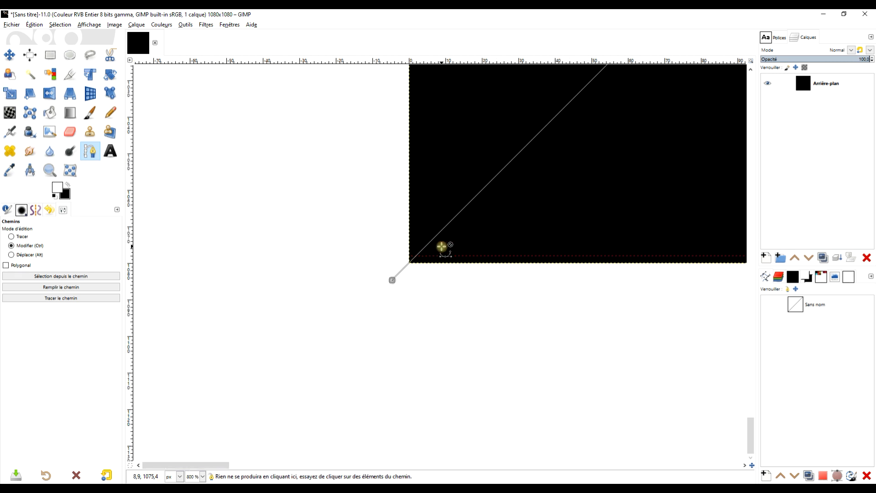
{"action": "scroll", "coordinate": [367, 299], "scroll_direction": "down", "scroll_amount": 2}
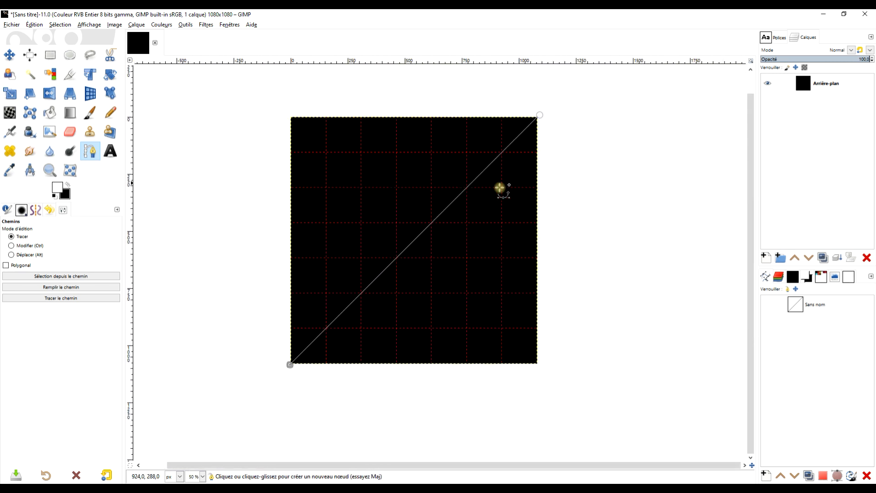
Stroke the diagonal path with a solid white, antialiased line 30 px thick.
{"action": "left_click", "coordinate": [65, 299]}
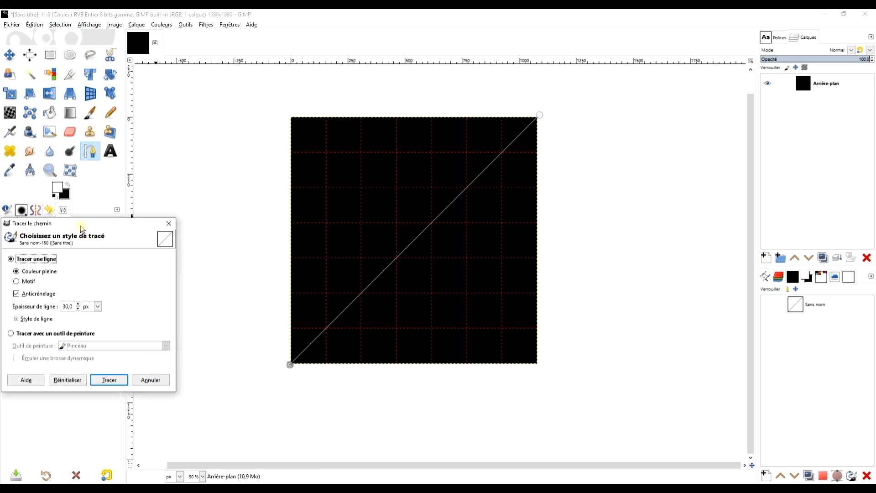
{"action": "left_click_drag", "start_coordinate": [81, 228], "coordinate": [190, 99]}
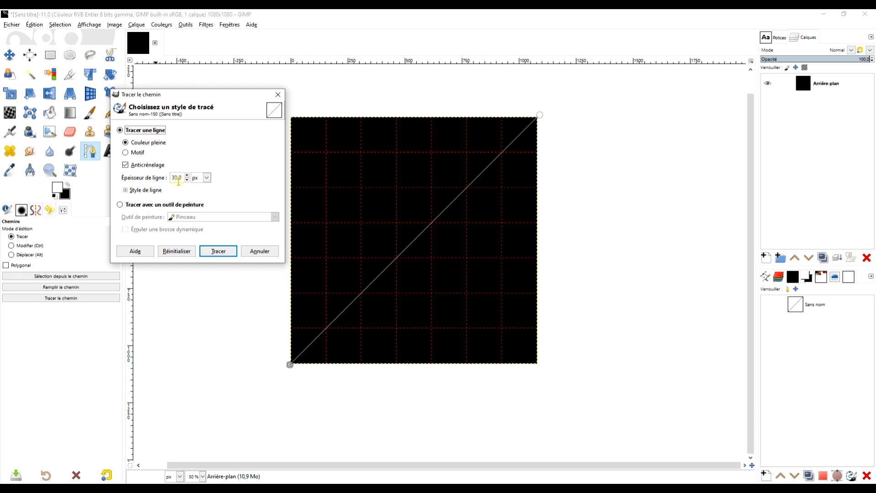
{"action": "left_click", "coordinate": [219, 251]}
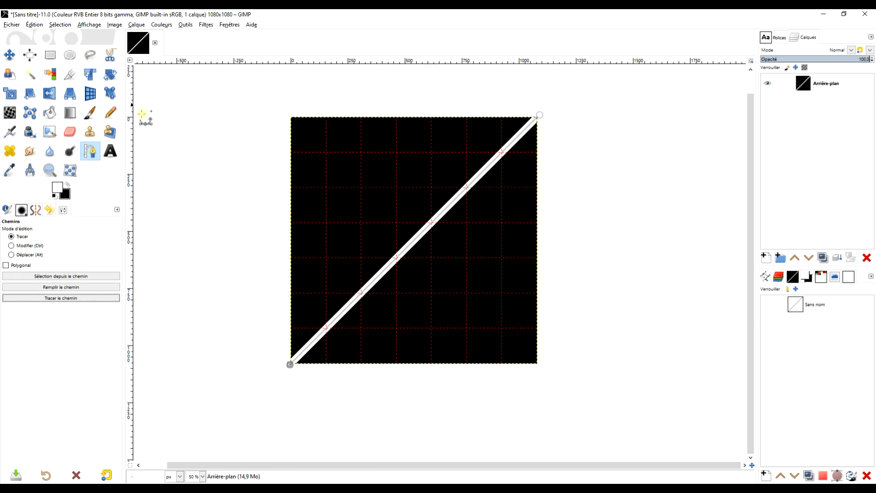
Draw a separate path segment from just outside the canvas's upper-left corner to just past the white diagonal near the canvas's centre.
{"action": "scroll", "coordinate": [307, 122], "scroll_direction": "up", "scroll_amount": 3}
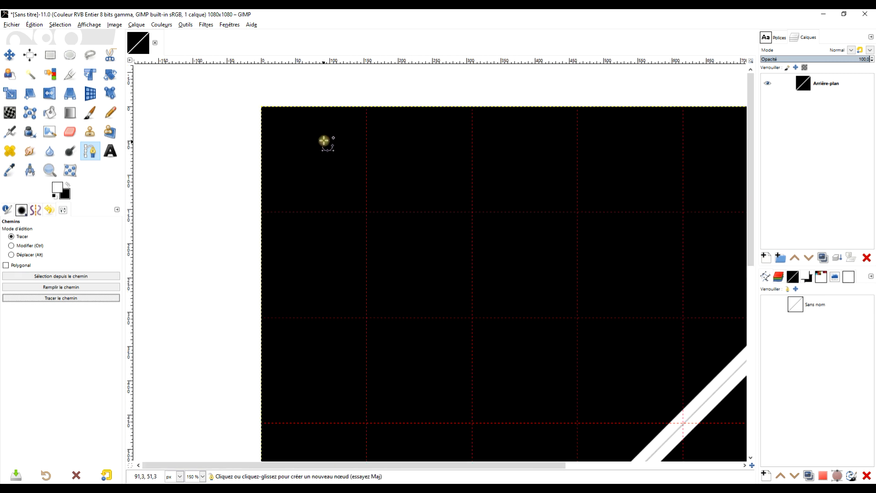
{"action": "scroll", "coordinate": [323, 139], "scroll_direction": "down", "scroll_amount": 2}
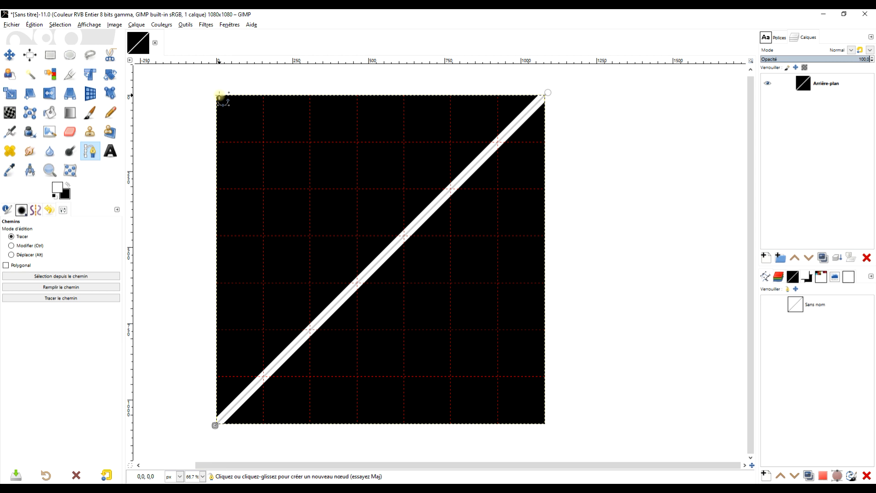
{"action": "scroll", "coordinate": [219, 97], "scroll_direction": "up", "scroll_amount": 3}
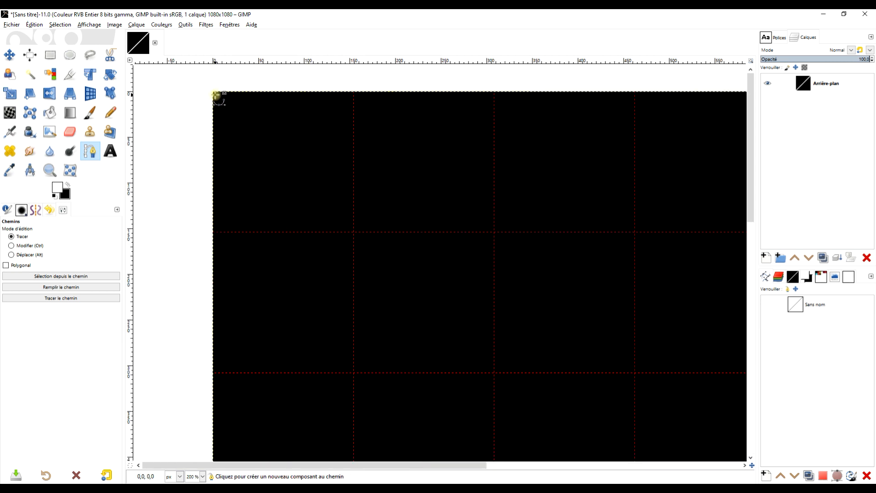
{"action": "scroll", "coordinate": [381, 157], "scroll_direction": "down", "scroll_amount": 3}
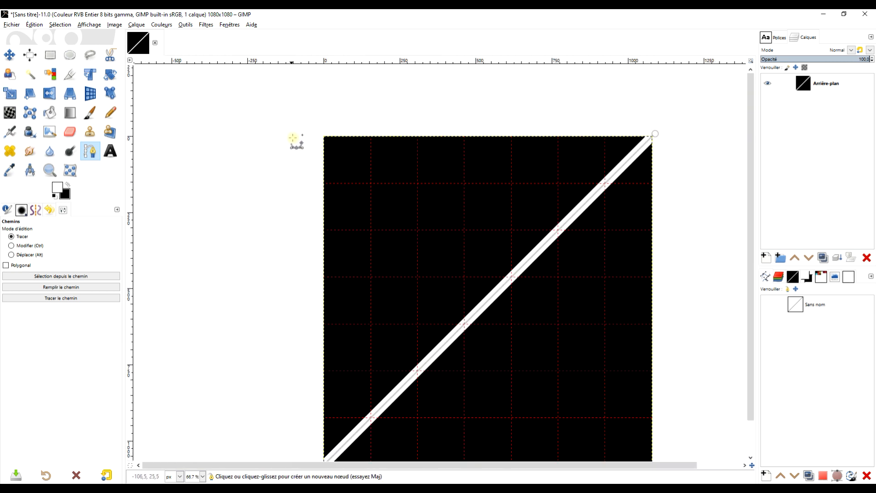
{"action": "scroll", "coordinate": [338, 162], "scroll_direction": "up", "scroll_amount": 3}
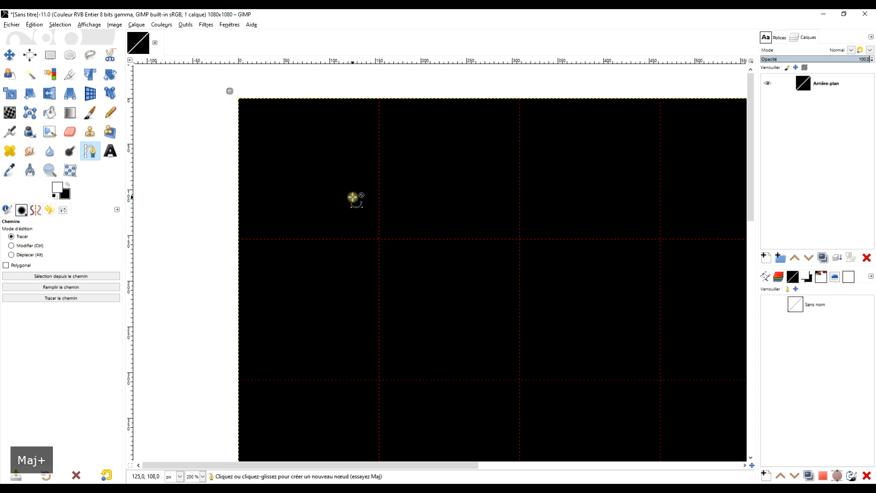
{"action": "key", "text": "shift+2"}
{"action": "scroll", "coordinate": [355, 182], "scroll_direction": "up", "scroll_amount": 2}
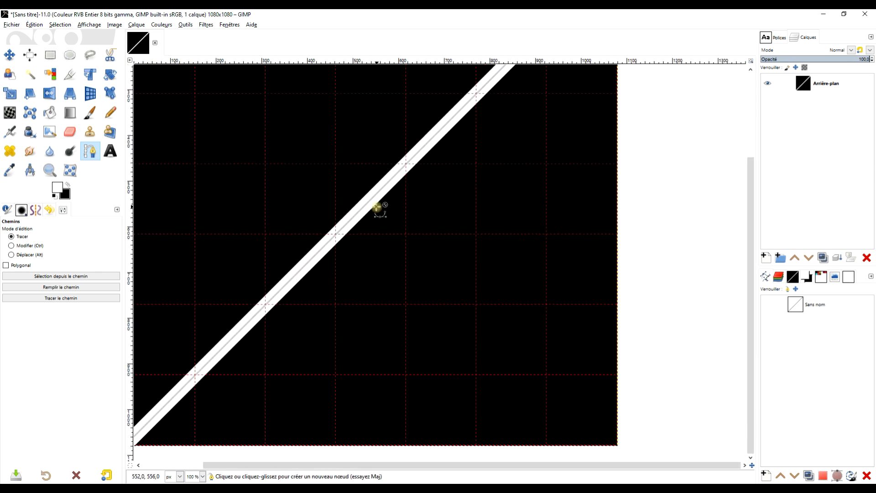
{"action": "scroll", "coordinate": [379, 206], "scroll_direction": "down", "scroll_amount": 2}
{"action": "scroll", "coordinate": [374, 212], "scroll_direction": "up", "scroll_amount": 2}
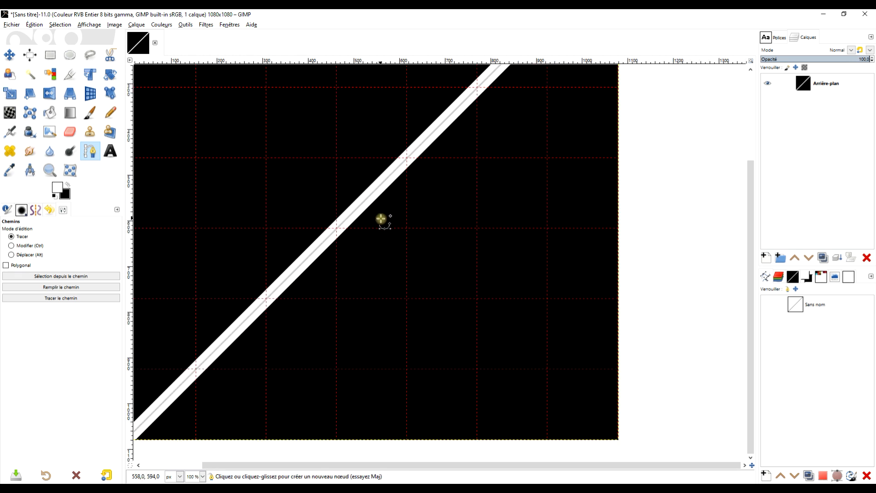
{"action": "scroll", "coordinate": [378, 212], "scroll_direction": "down", "scroll_amount": 2}
{"action": "scroll", "coordinate": [368, 201], "scroll_direction": "up", "scroll_amount": 1}
{"action": "left_click_drag", "start_coordinate": [360, 174], "coordinate": [379, 220]}
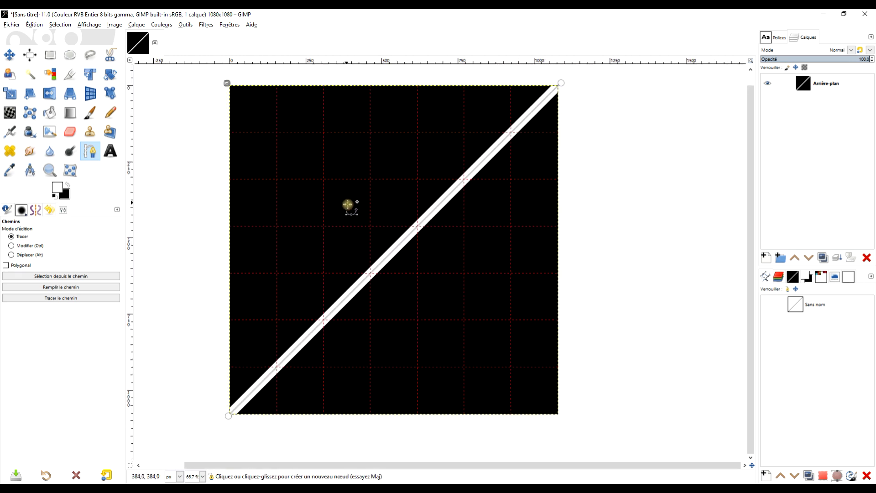
{"action": "scroll", "coordinate": [394, 250], "scroll_direction": "up", "scroll_amount": 2}
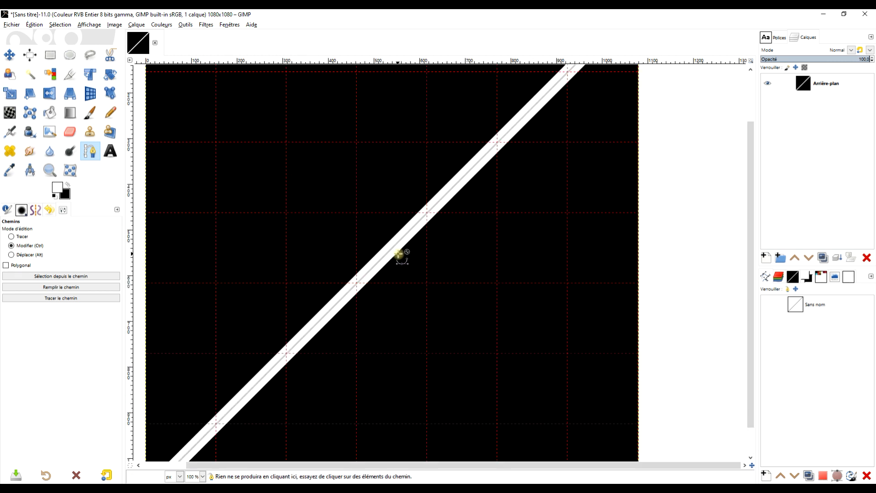
{"action": "left_click", "coordinate": [410, 254]}
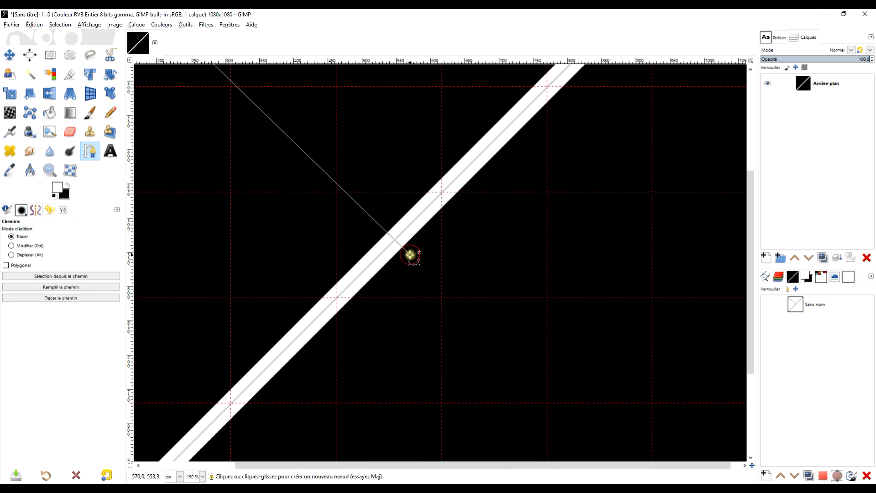
Adjust the new segment's inner end node onto the white diagonal's centre line, keeping the segment through the grid intersection at 462, 462 px.
{"action": "left_click_drag", "start_coordinate": [411, 256], "coordinate": [408, 263]}
{"action": "scroll", "coordinate": [338, 196], "scroll_direction": "up", "scroll_amount": 3}
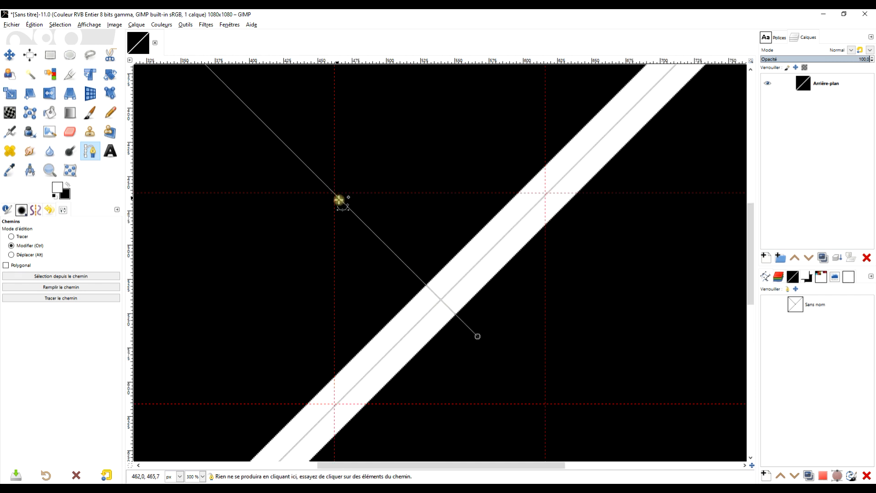
{"action": "left_click_drag", "start_coordinate": [524, 382], "coordinate": [475, 333]}
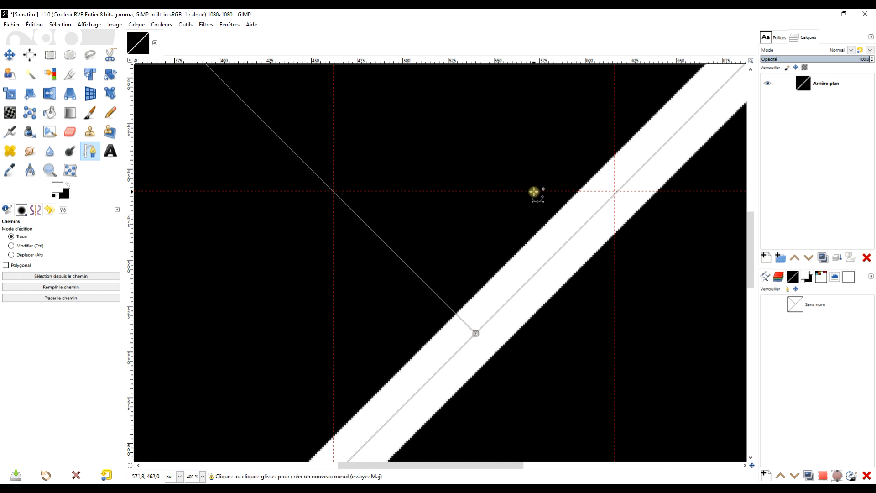
Stroke the path with a solid white, antialiased line 30 px thick.
{"action": "left_click", "coordinate": [72, 298]}
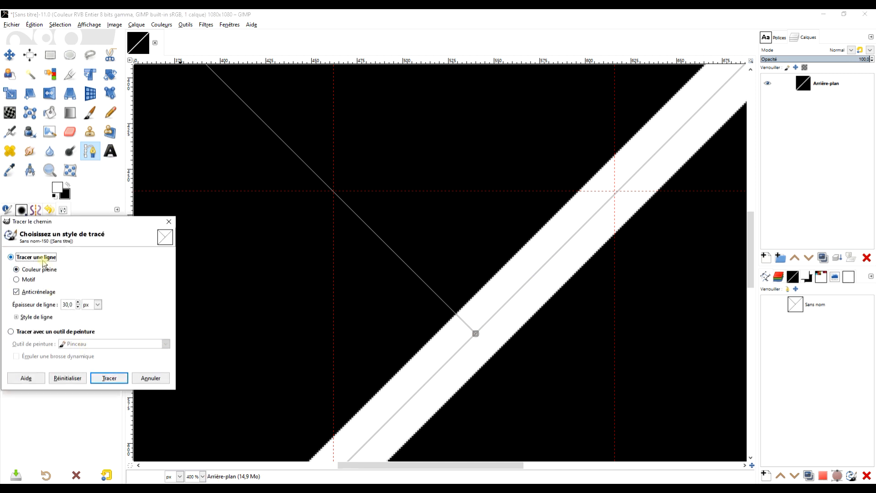
{"action": "left_click_drag", "start_coordinate": [72, 226], "coordinate": [195, 174]}
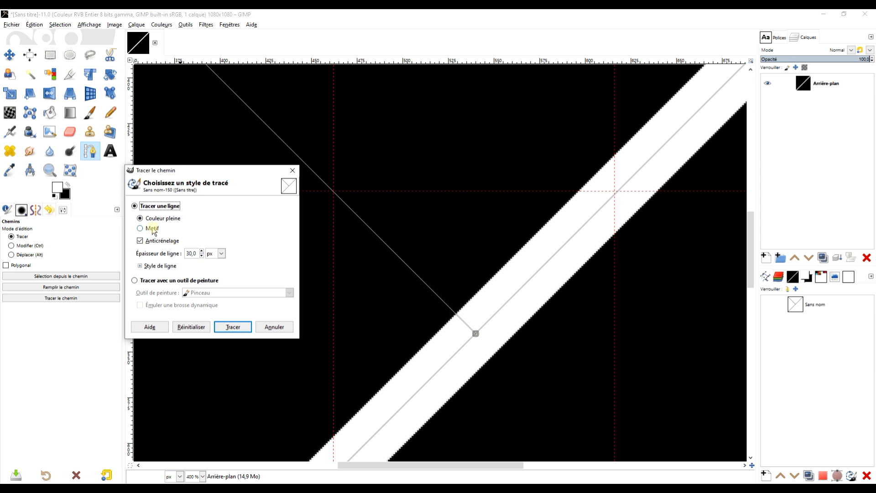
{"action": "left_click", "coordinate": [232, 324]}
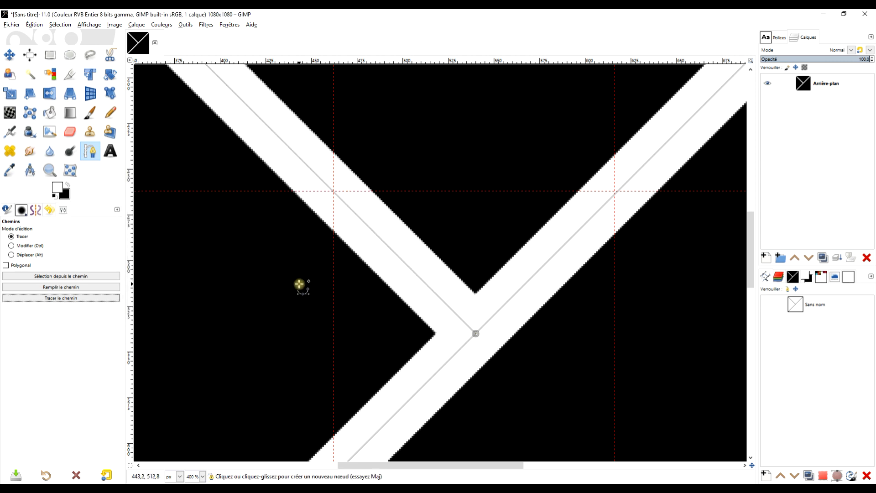
{"action": "scroll", "coordinate": [299, 284], "scroll_direction": "down", "scroll_amount": 2, "text": "ctrl"}
{"action": "scroll", "coordinate": [299, 283], "scroll_direction": "down", "scroll_amount": 5, "text": "ctrl"}
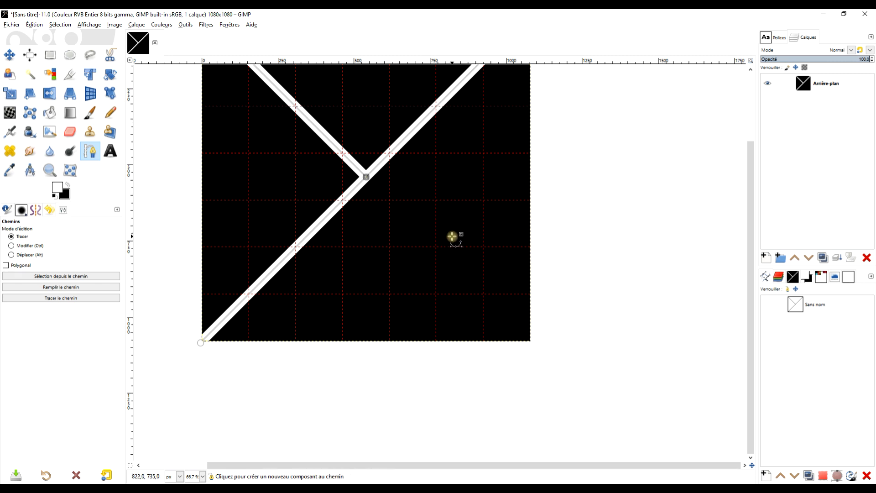
{"action": "left_click_drag", "start_coordinate": [396, 332], "coordinate": [379, 320]}
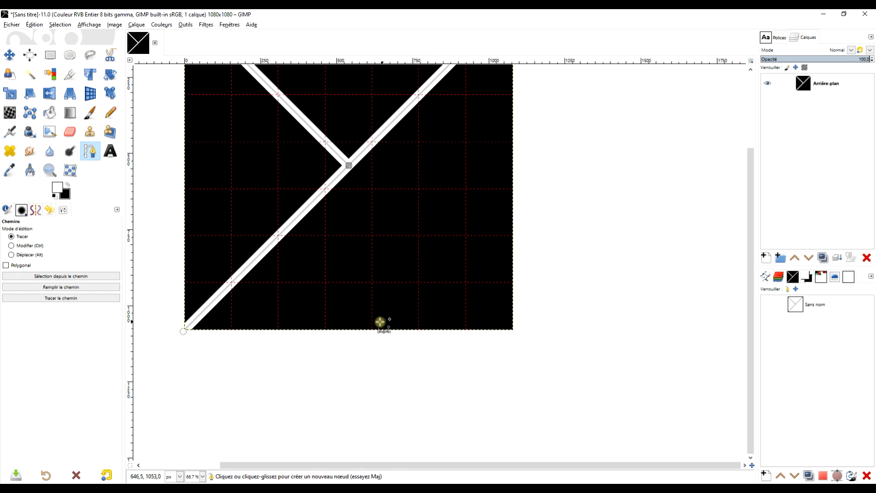
{"action": "scroll", "coordinate": [412, 287], "scroll_direction": "up", "scroll_amount": 1}
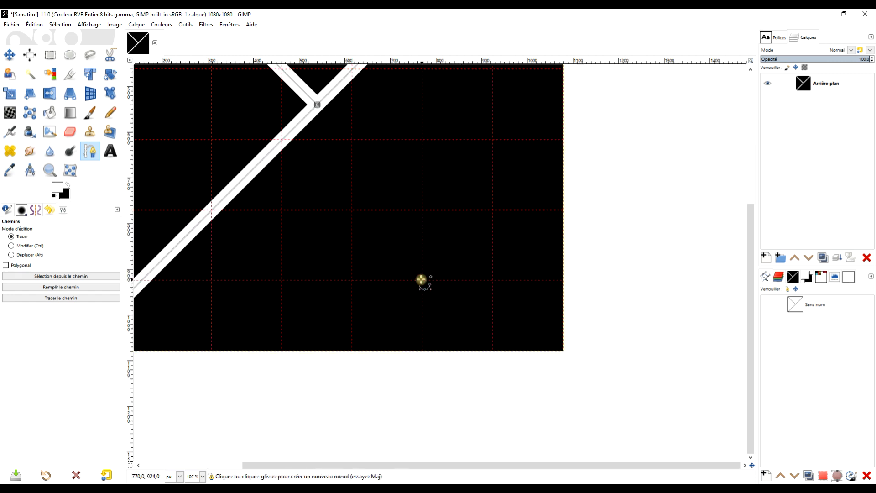
{"action": "left_click", "coordinate": [423, 280]}
{"action": "key", "text": "ctrl"}
{"action": "key", "text": "ctrl+z"}
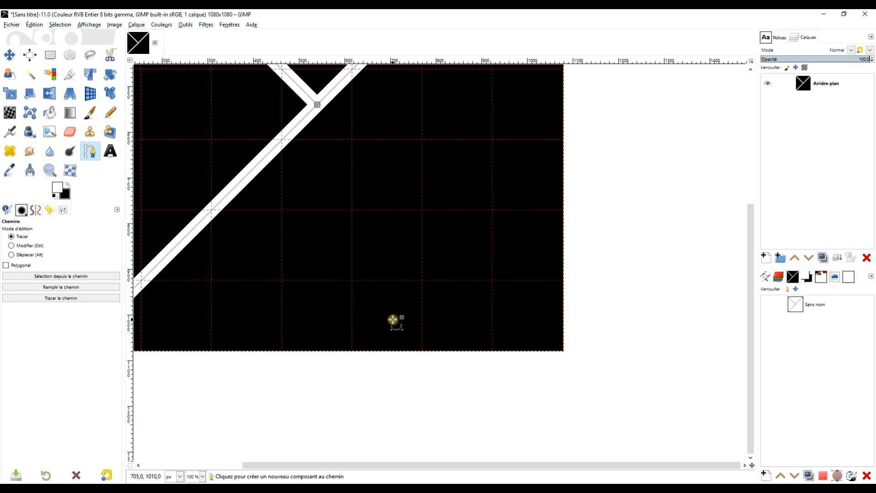
Draw a separate diagonal segment in the lower-right half from about 702, 1010 px to about 1006, 684 px.
{"action": "left_click", "coordinate": [390, 319], "text": "shift"}
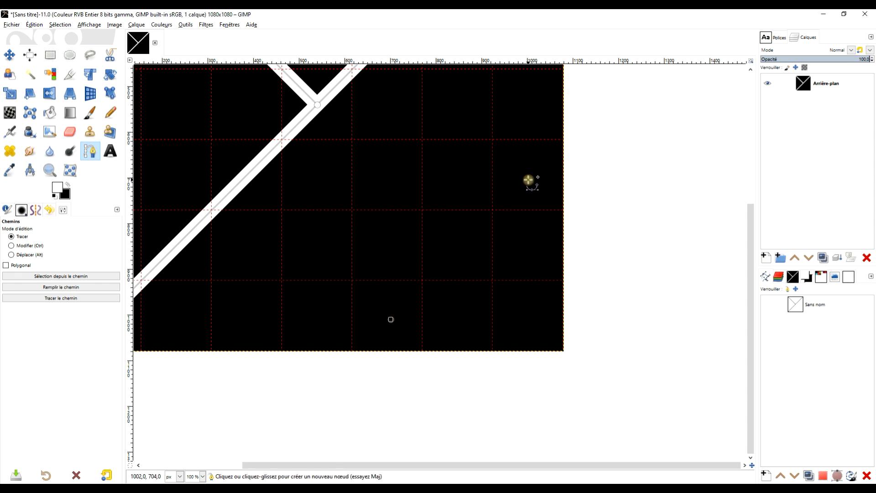
{"action": "left_click", "coordinate": [531, 176]}
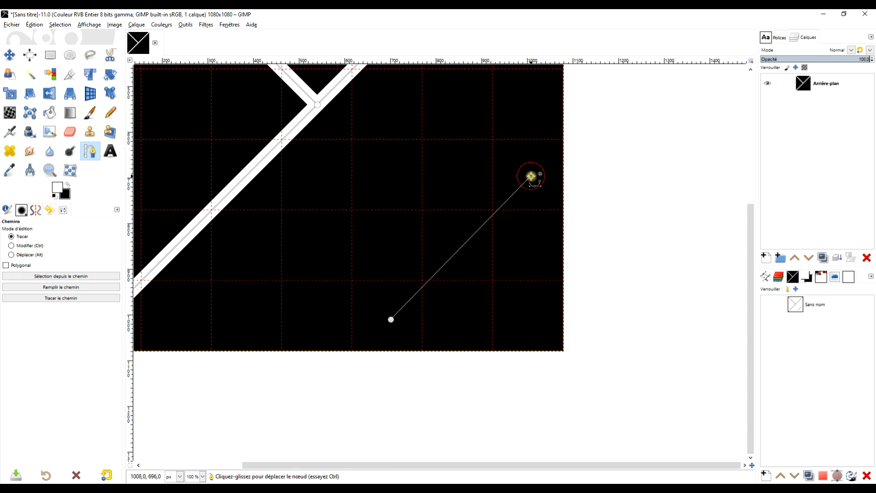
{"action": "left_click_drag", "start_coordinate": [530, 176], "coordinate": [530, 171]}
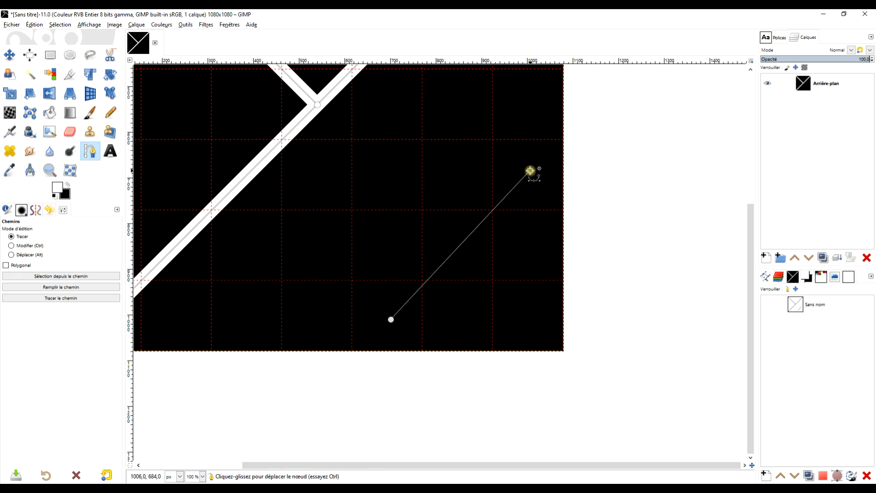
Adjust both end nodes of the lower-right segment so it passes through the grid intersections at 770, 924 px and 924, 770 px.
{"action": "left_click_drag", "start_coordinate": [391, 318], "coordinate": [388, 316]}
{"action": "key", "text": "3"}
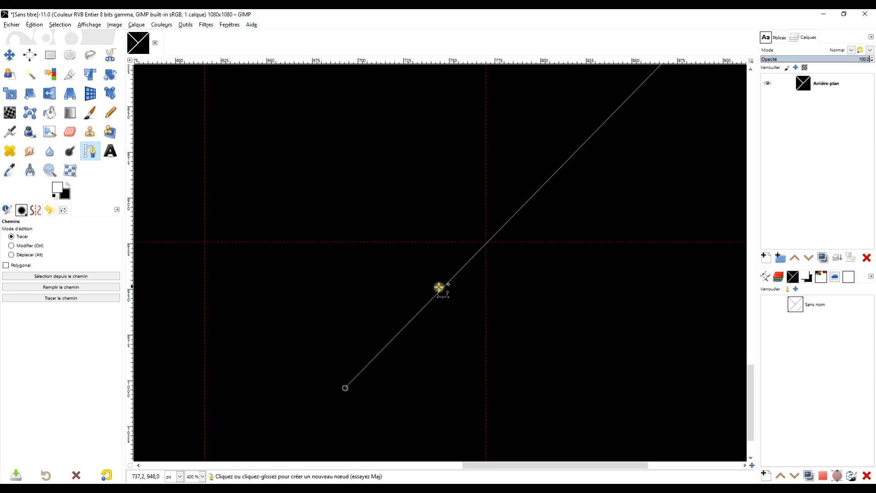
{"action": "left_click_drag", "start_coordinate": [345, 388], "coordinate": [344, 387]}
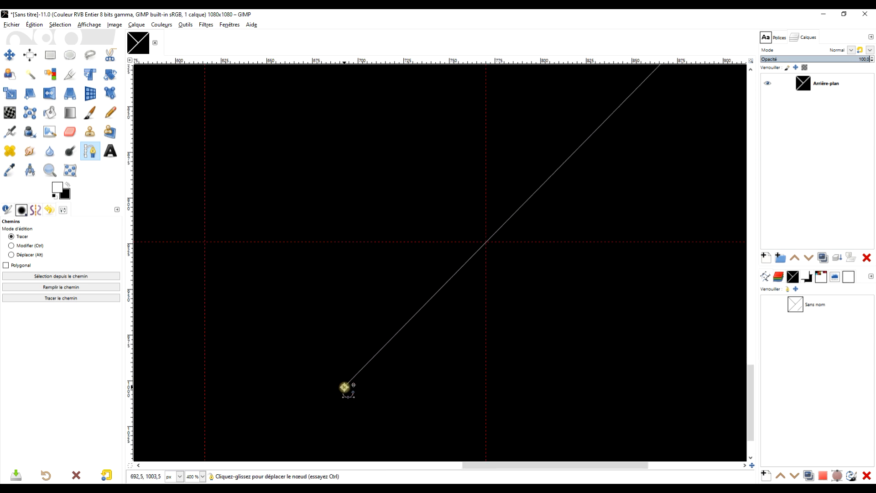
{"action": "left_click_drag", "start_coordinate": [543, 260], "coordinate": [303, 436]}
{"action": "left_click_drag", "start_coordinate": [500, 227], "coordinate": [411, 371]}
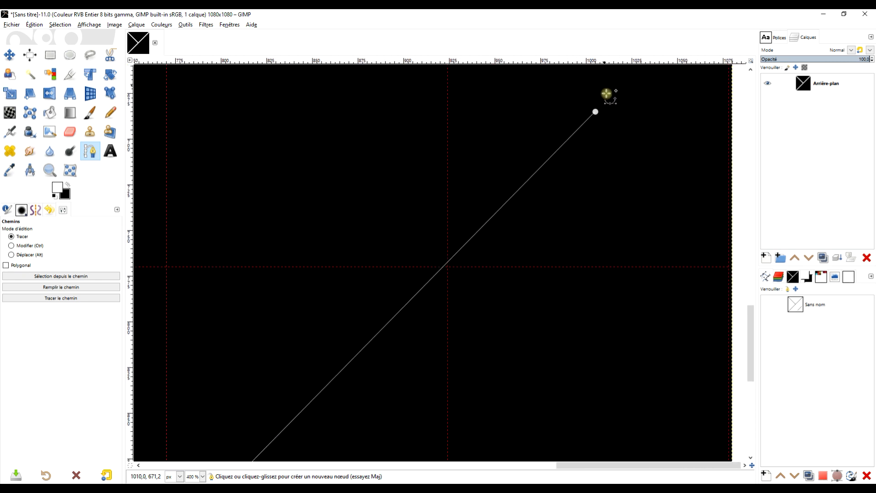
{"action": "left_click_drag", "start_coordinate": [597, 112], "coordinate": [595, 118]}
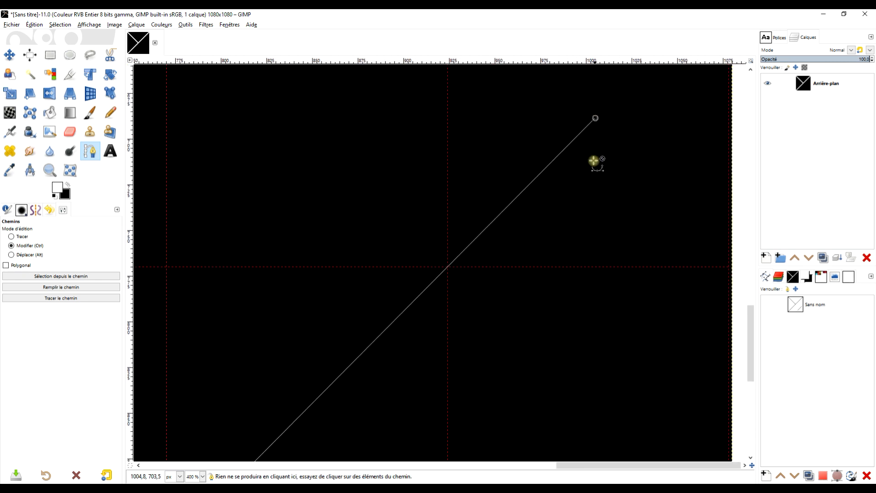
Extend the path from its upper node with a diagonal segment running up-left, and place its end node on the white diagonal.
{"action": "scroll", "coordinate": [596, 193], "scroll_direction": "down", "scroll_amount": 4}
{"action": "scroll", "coordinate": [584, 146], "scroll_direction": "up", "scroll_amount": 1}
{"action": "scroll", "coordinate": [583, 146], "scroll_direction": "up", "scroll_amount": 3}
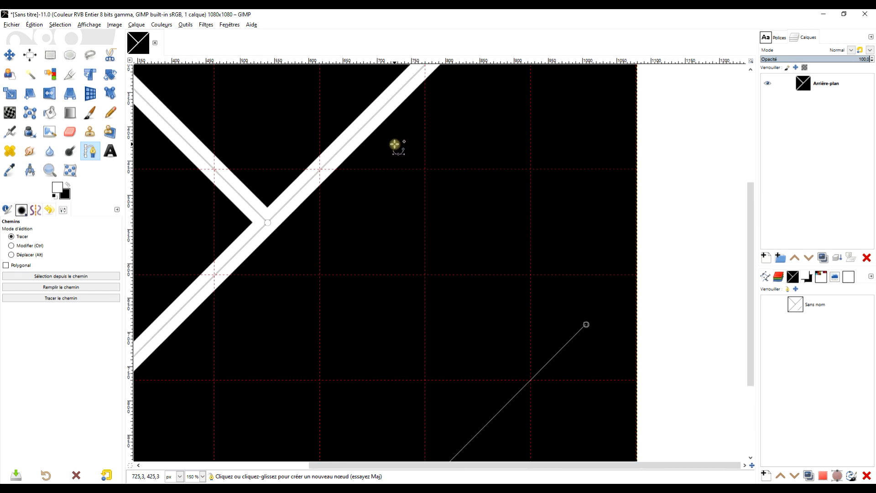
{"action": "left_click", "coordinate": [396, 137]}
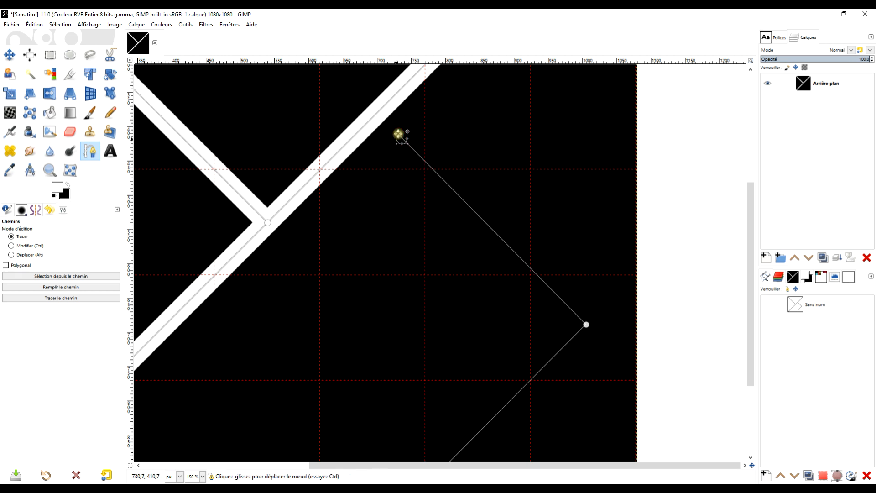
{"action": "left_click_drag", "start_coordinate": [395, 137], "coordinate": [372, 118]}
{"action": "key", "text": "ctrl"}
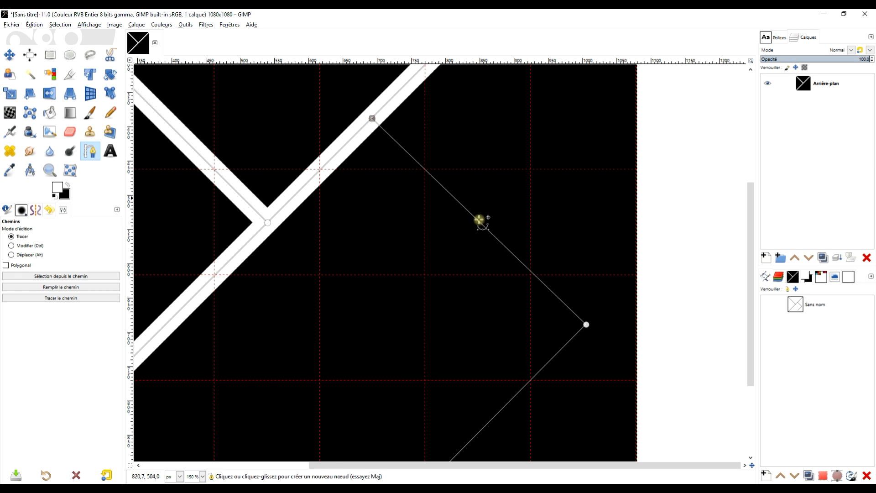
Fine-tune the right corner node and the end node on the white diagonal so the segment crosses the grid intersections exactly.
{"action": "scroll", "coordinate": [531, 279], "scroll_direction": "up", "scroll_amount": 1}
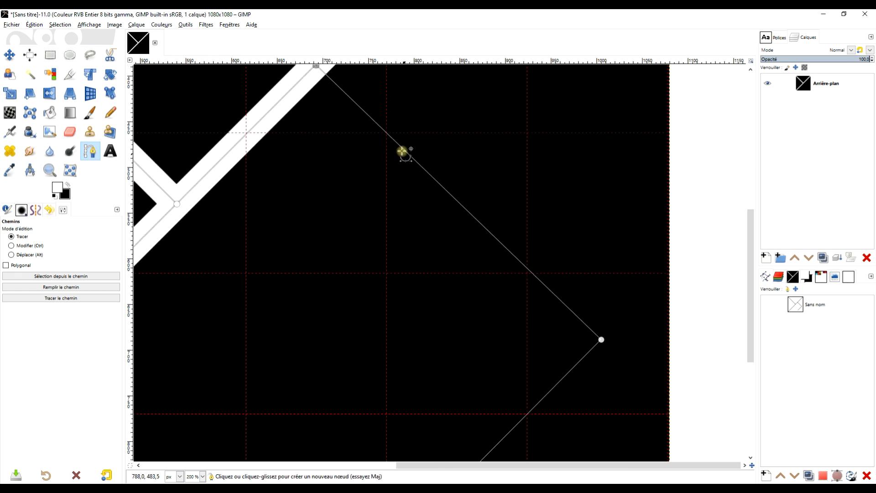
{"action": "left_click_drag", "start_coordinate": [601, 339], "coordinate": [600, 342]}
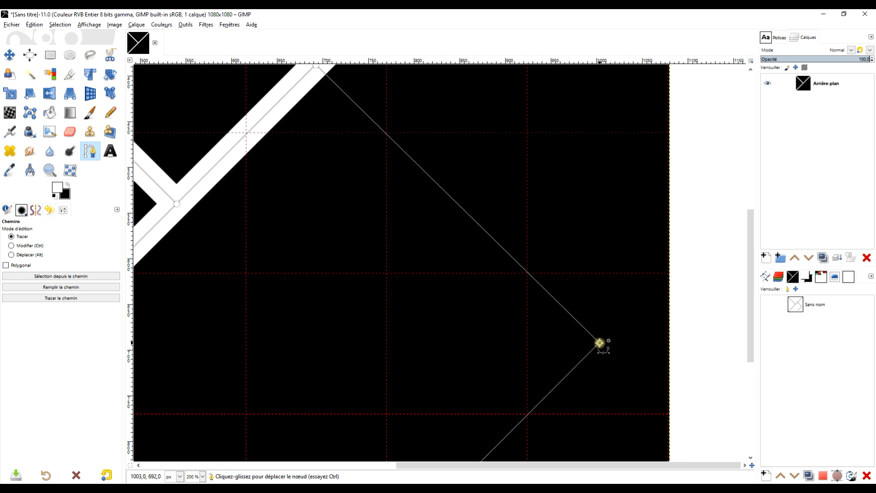
{"action": "left_click_drag", "start_coordinate": [570, 226], "coordinate": [581, 262]}
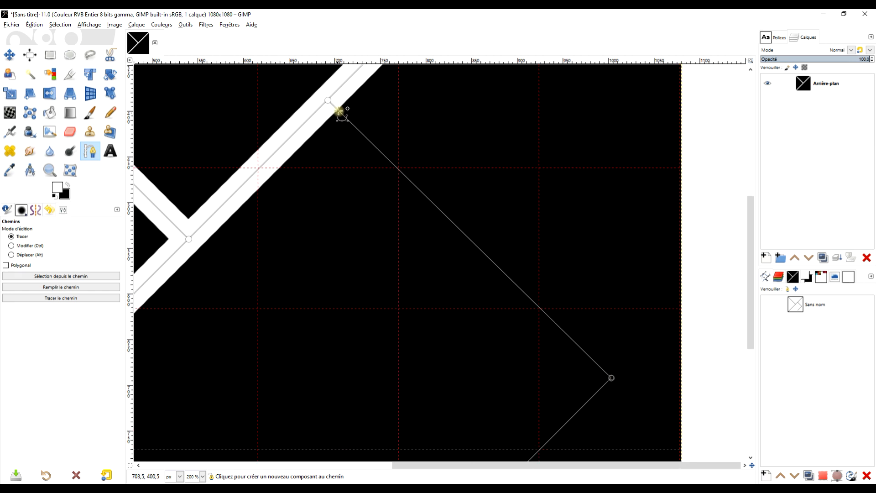
{"action": "left_click_drag", "start_coordinate": [328, 100], "coordinate": [330, 98]}
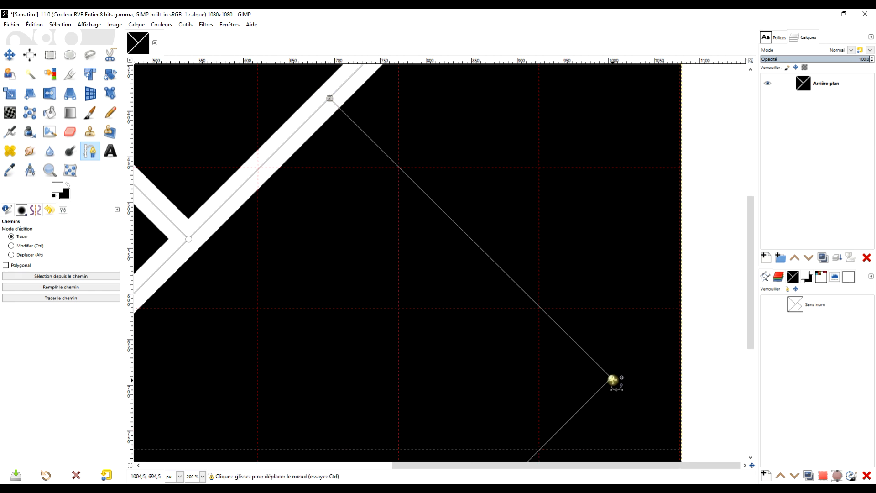
{"action": "left_click_drag", "start_coordinate": [613, 379], "coordinate": [612, 380]}
Extend the path from its lower node with a diagonal segment running up-left through the grid intersections to just short of the white diagonal.
{"action": "scroll", "coordinate": [611, 383], "scroll_direction": "down", "scroll_amount": 3}
{"action": "left_click_drag", "start_coordinate": [575, 401], "coordinate": [600, 248]}
{"action": "left_click_drag", "start_coordinate": [575, 324], "coordinate": [557, 268]}
{"action": "scroll", "coordinate": [519, 263], "scroll_direction": "up", "scroll_amount": 1}
{"action": "scroll", "coordinate": [534, 278], "scroll_direction": "up", "scroll_amount": 2}
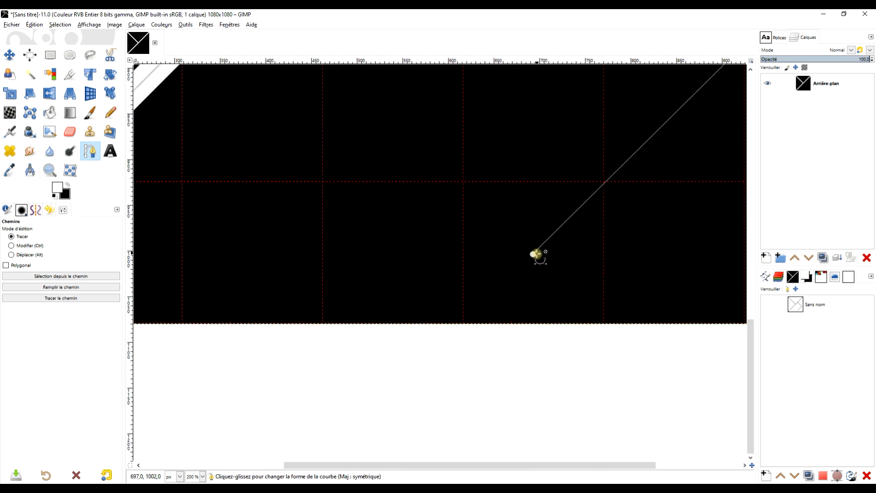
{"action": "left_click_drag", "start_coordinate": [615, 255], "coordinate": [620, 403]}
{"action": "left_click", "coordinate": [280, 142]}
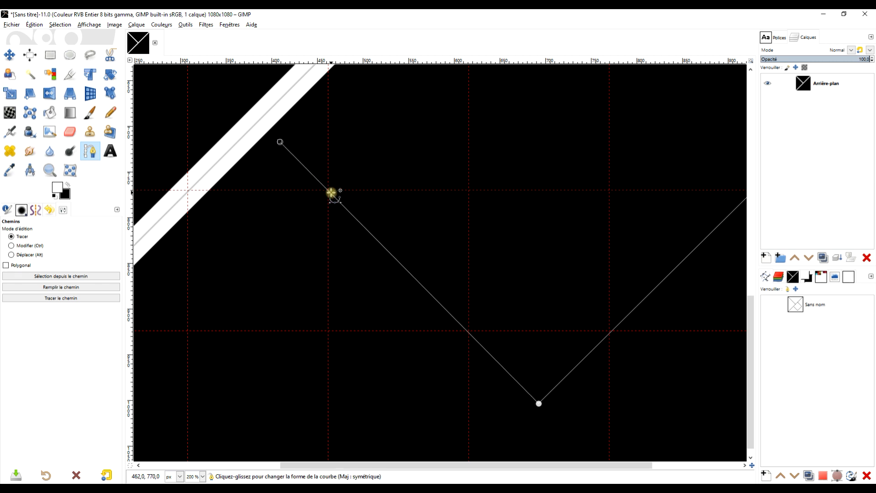
Adjust the path's lower corner node and place the upper-left end node on the centre of the white diagonal, aligned with the grid intersections.
{"action": "left_click_drag", "start_coordinate": [539, 404], "coordinate": [539, 400]}
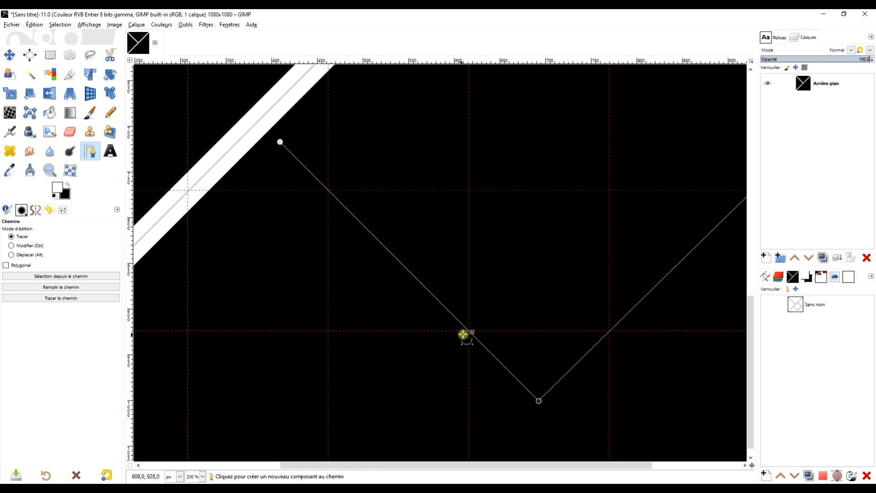
{"action": "scroll", "coordinate": [494, 288], "scroll_direction": "down", "scroll_amount": 3}
{"action": "left_click_drag", "start_coordinate": [516, 245], "coordinate": [508, 273]}
{"action": "scroll", "coordinate": [456, 249], "scroll_direction": "up", "scroll_amount": 3}
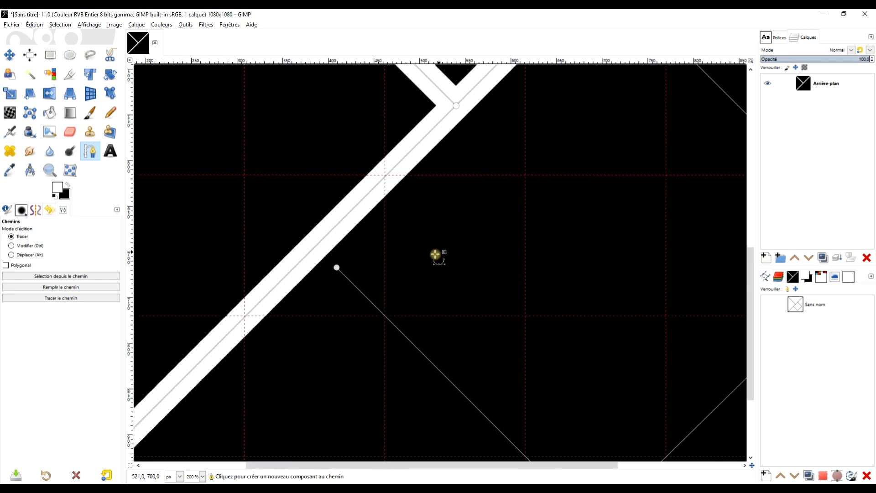
{"action": "scroll", "coordinate": [328, 267], "scroll_direction": "down", "scroll_amount": 3}
{"action": "left_click_drag", "start_coordinate": [336, 168], "coordinate": [316, 148]}
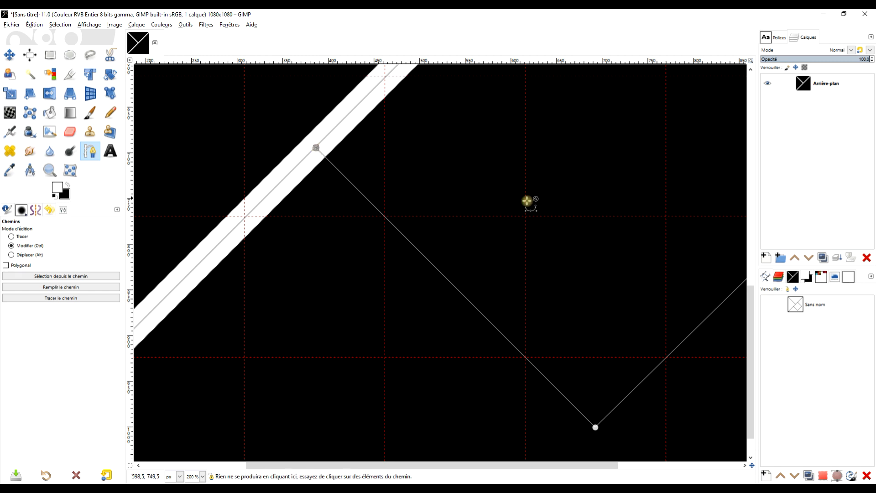
Stroke the three-segment path with a 30 px solid-color line.
{"action": "scroll", "coordinate": [572, 219], "scroll_direction": "down", "scroll_amount": 3}
{"action": "left_click_drag", "start_coordinate": [600, 222], "coordinate": [494, 218]}
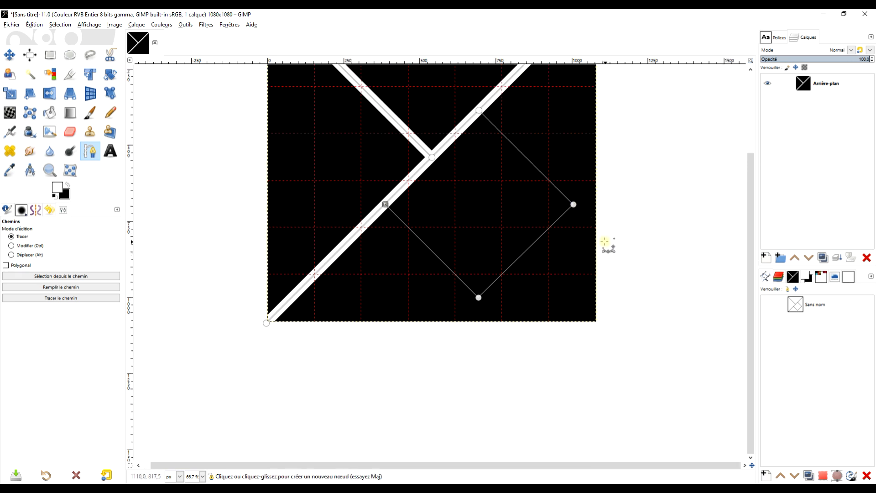
{"action": "left_click_drag", "start_coordinate": [584, 248], "coordinate": [561, 239]}
{"action": "left_click", "coordinate": [61, 297]}
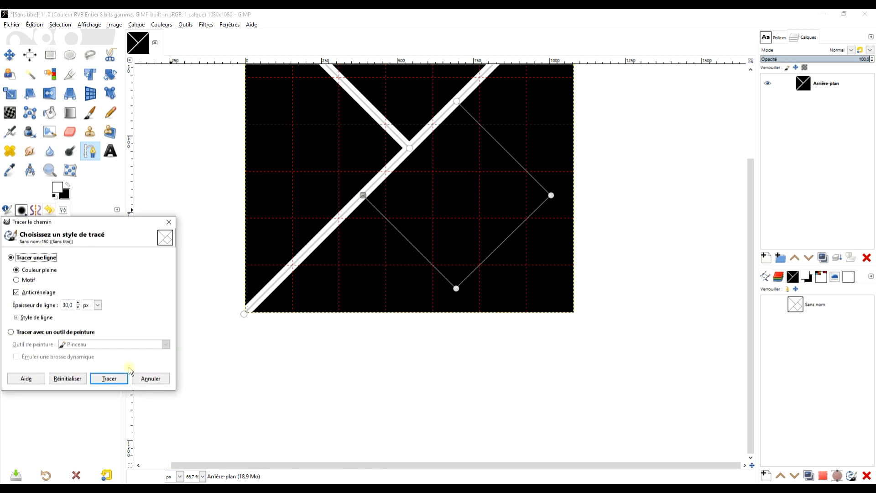
{"action": "left_click", "coordinate": [117, 380]}
Move both end nodes from the white diagonal to outside the canvas, so segments run down-right from the square's lower and right corners.
{"action": "left_click_drag", "start_coordinate": [536, 261], "coordinate": [477, 214]}
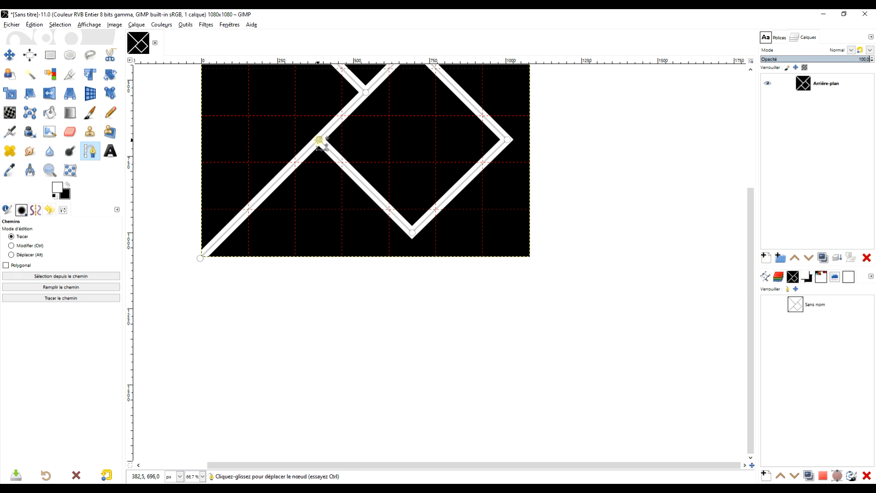
{"action": "left_click_drag", "start_coordinate": [318, 139], "coordinate": [510, 332]}
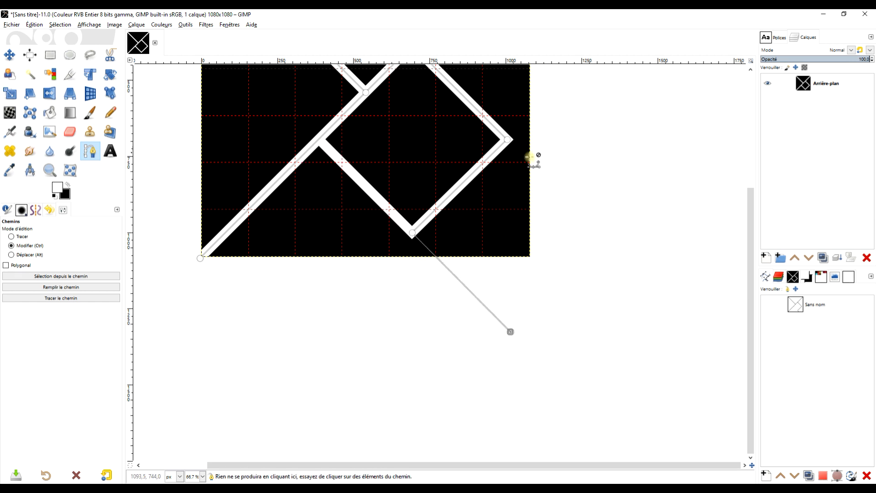
{"action": "scroll", "coordinate": [432, 90], "scroll_direction": "up", "scroll_amount": 3}
{"action": "left_click_drag", "start_coordinate": [412, 117], "coordinate": [586, 284]}
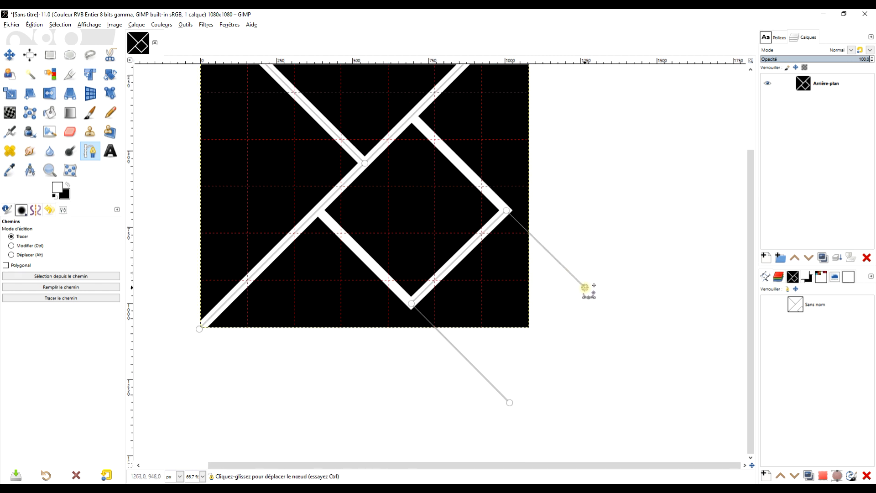
Fine-tune the outer node of the right segment so it crosses the canvas's right edge at the 770 px grid line.
{"action": "scroll", "coordinate": [550, 228], "scroll_direction": "up", "scroll_amount": 3}
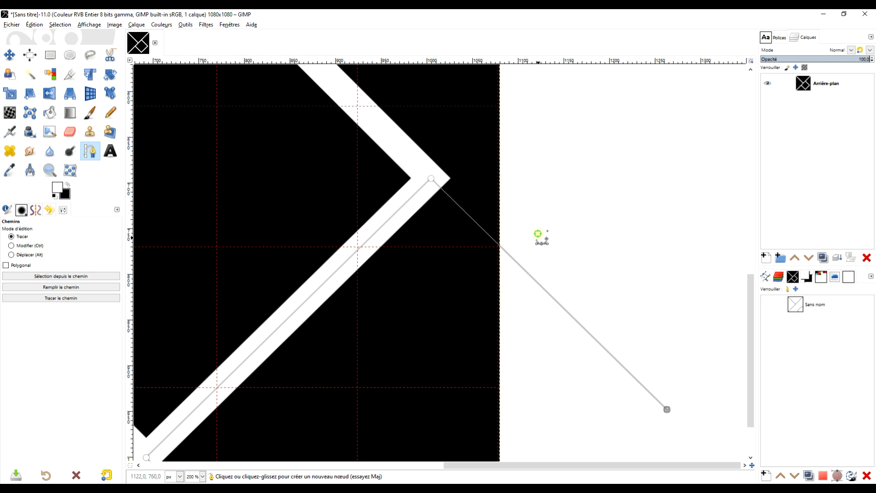
{"action": "scroll", "coordinate": [650, 351], "scroll_direction": "down", "scroll_amount": 3}
{"action": "left_click_drag", "start_coordinate": [644, 312], "coordinate": [644, 323]}
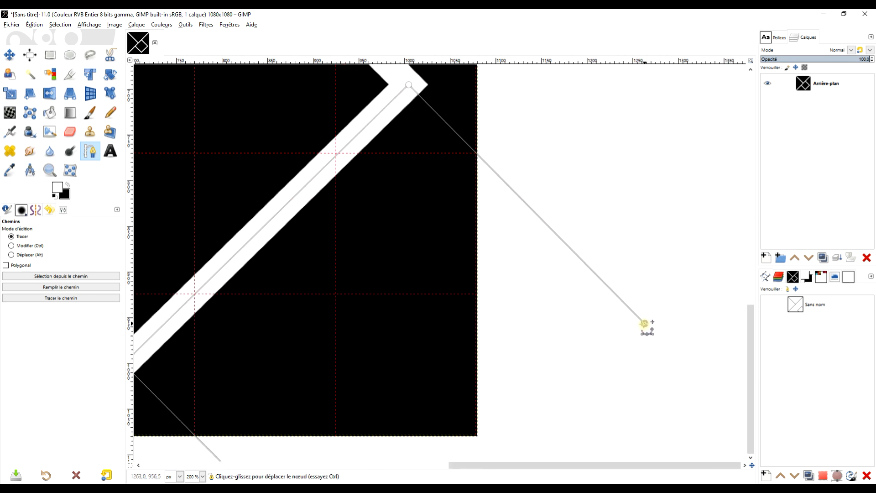
Fine-tune the outer node of the lower segment so it crosses the canvas's bottom edge at the 770 px grid line.
{"action": "scroll", "coordinate": [643, 323], "scroll_direction": "down", "scroll_amount": 3}
{"action": "scroll", "coordinate": [546, 249], "scroll_direction": "up", "scroll_amount": 1}
{"action": "scroll", "coordinate": [446, 337], "scroll_direction": "down", "scroll_amount": 2}
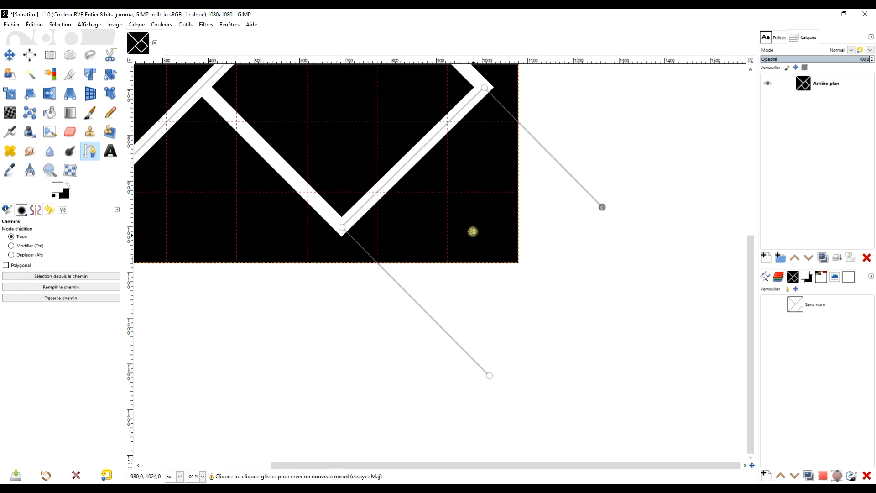
{"action": "scroll", "coordinate": [406, 251], "scroll_direction": "up", "scroll_amount": 4}
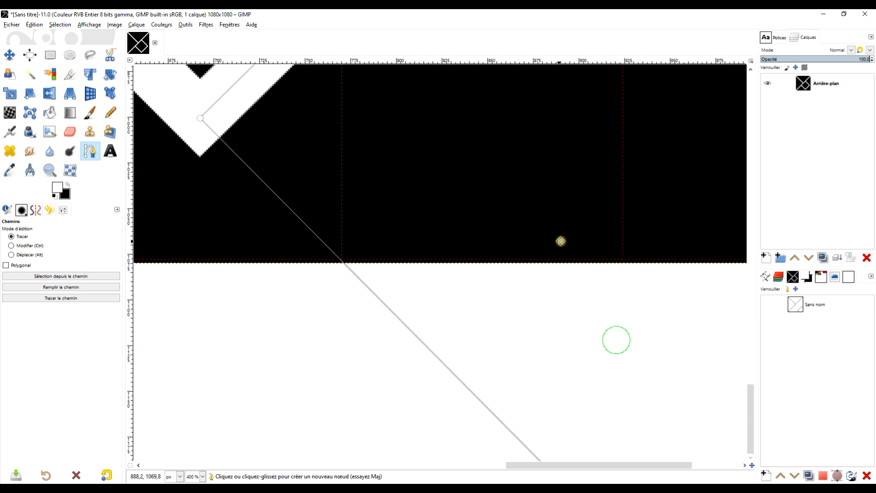
{"action": "scroll", "coordinate": [564, 342], "scroll_direction": "down", "scroll_amount": 1}
{"action": "scroll", "coordinate": [566, 371], "scroll_direction": "down", "scroll_amount": 1}
{"action": "scroll", "coordinate": [566, 371], "scroll_direction": "down", "scroll_amount": 2}
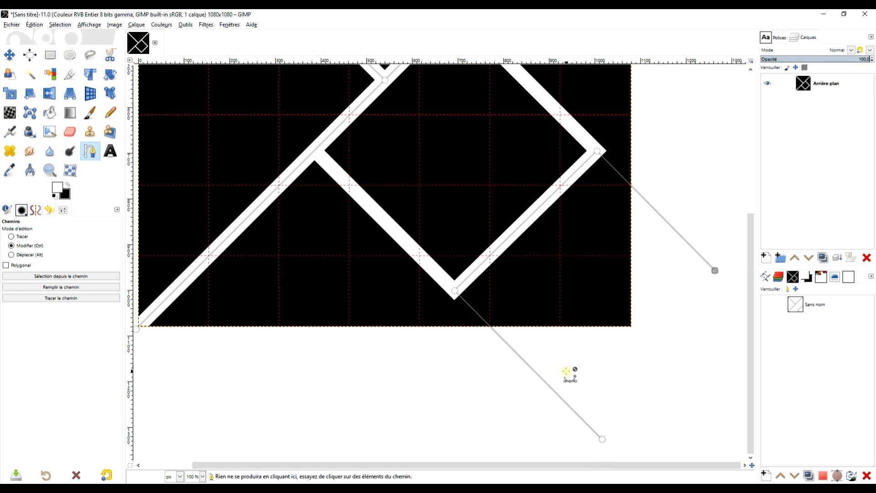
{"action": "left_click_drag", "start_coordinate": [595, 381], "coordinate": [548, 361]}
{"action": "left_click", "coordinate": [555, 420]}
{"action": "left_click_drag", "start_coordinate": [555, 419], "coordinate": [554, 415]}
{"action": "scroll", "coordinate": [491, 344], "scroll_direction": "up", "scroll_amount": 2}
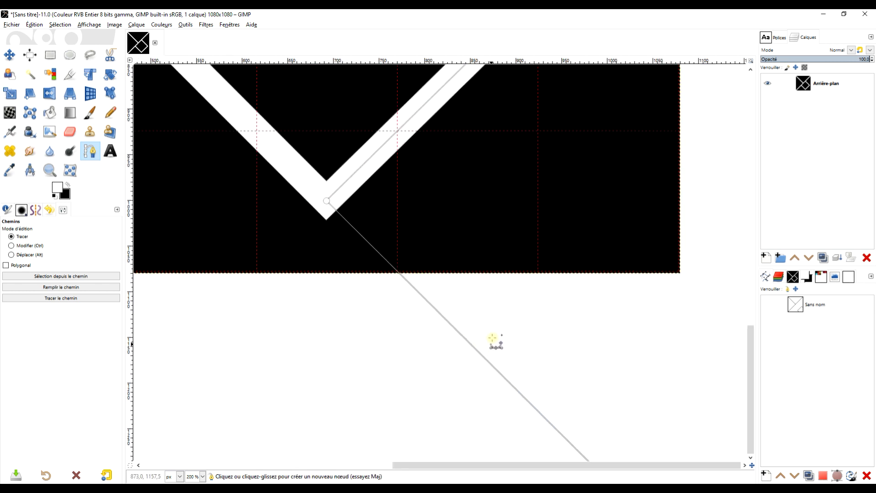
Stroke the extended path with a 30 px solid-color line out to the canvas edges.
{"action": "left_click", "coordinate": [70, 298]}
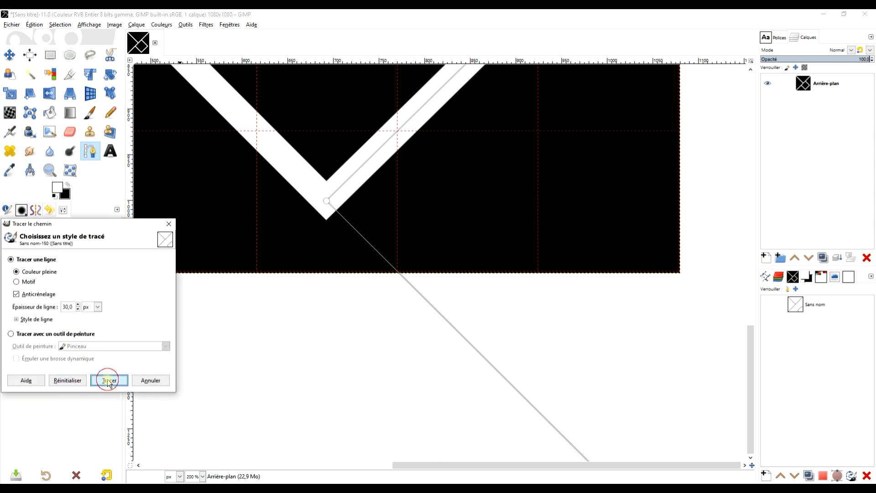
{"action": "left_click", "coordinate": [108, 381]}
{"action": "scroll", "coordinate": [301, 278], "scroll_direction": "down", "scroll_amount": 4}
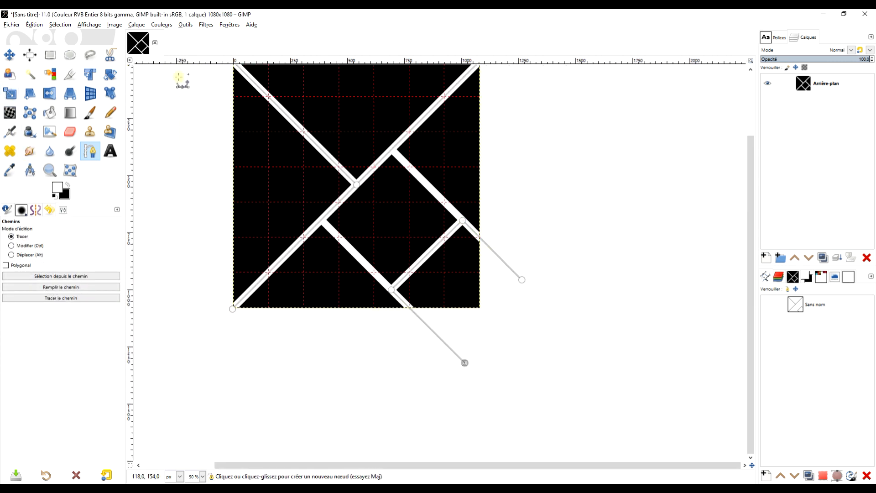
Leave path editing for the Rectangle Select tool and hide the grid.
{"action": "left_click", "coordinate": [51, 55]}
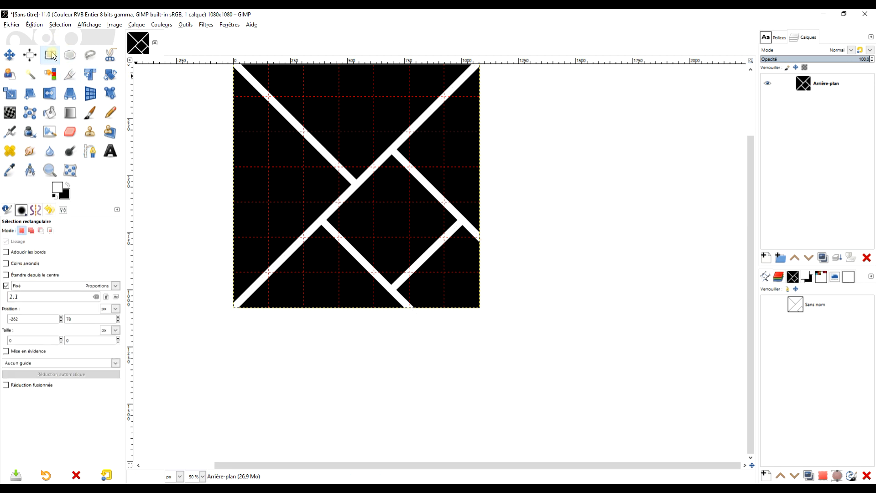
{"action": "left_click_drag", "start_coordinate": [274, 159], "coordinate": [337, 212]}
{"action": "left_click", "coordinate": [82, 25]}
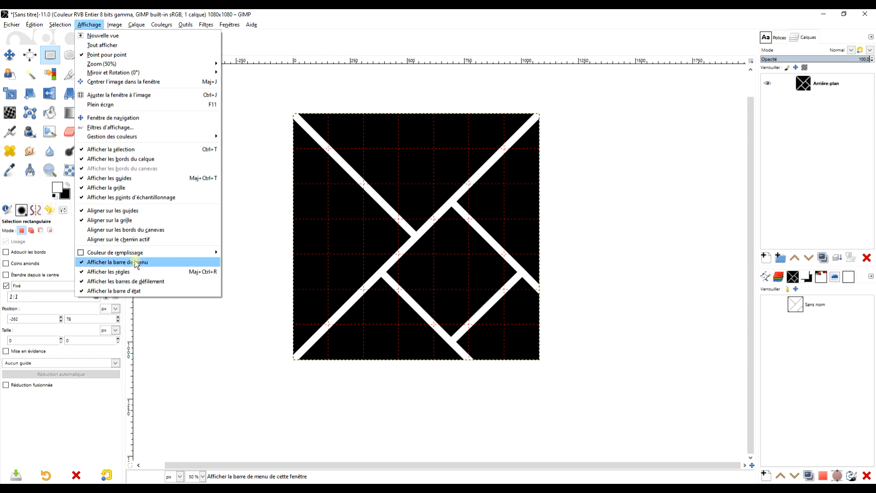
{"action": "left_click", "coordinate": [145, 188]}
{"action": "scroll", "coordinate": [398, 194], "scroll_direction": "up", "scroll_amount": 1}
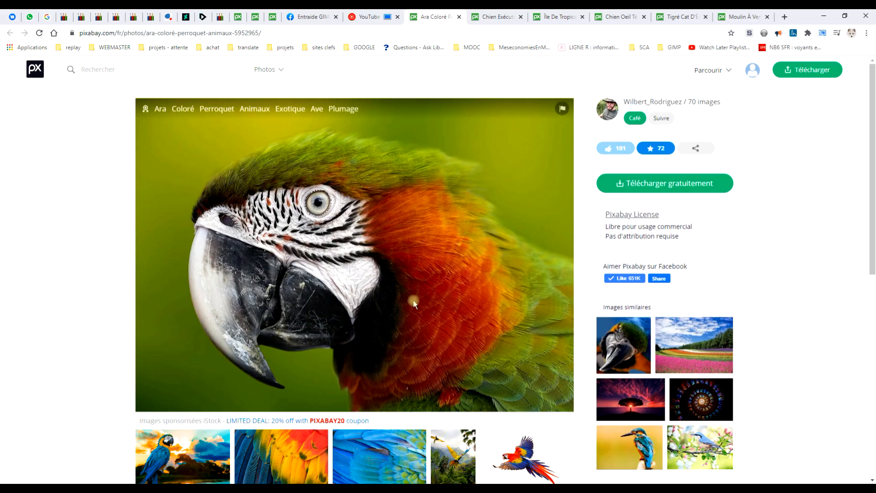
Copy the macaw photo from its Pixabay page in the browser and paste it into the GIMP image as a new layer.
{"action": "right_click", "coordinate": [357, 205]}
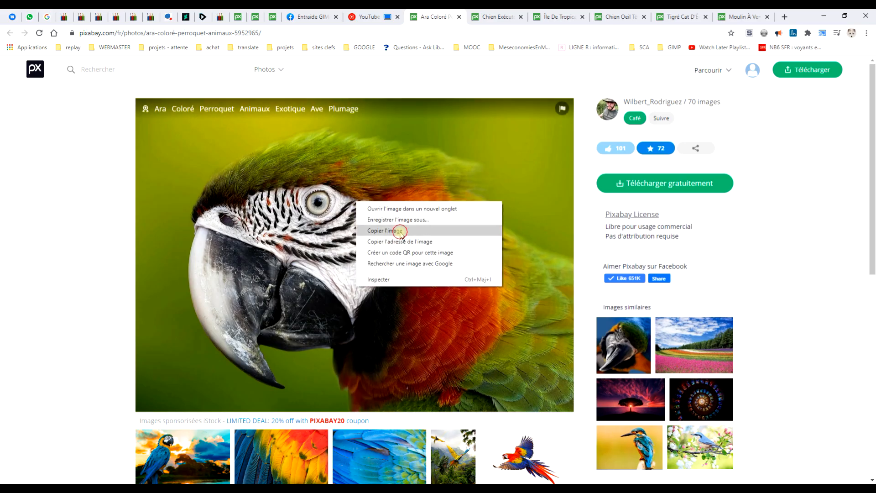
{"action": "left_click", "coordinate": [400, 231]}
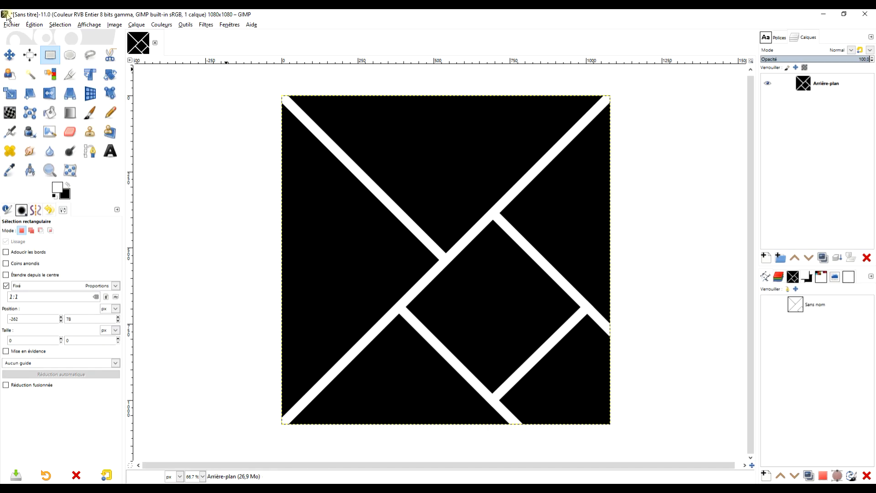
{"action": "left_click", "coordinate": [31, 25]}
{"action": "mouse_move", "coordinate": [106, 137]}
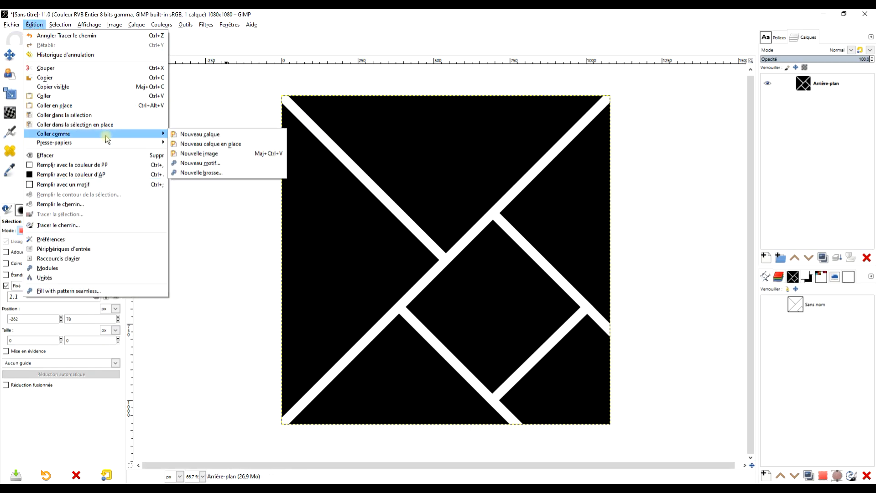
{"action": "left_click", "coordinate": [201, 134]}
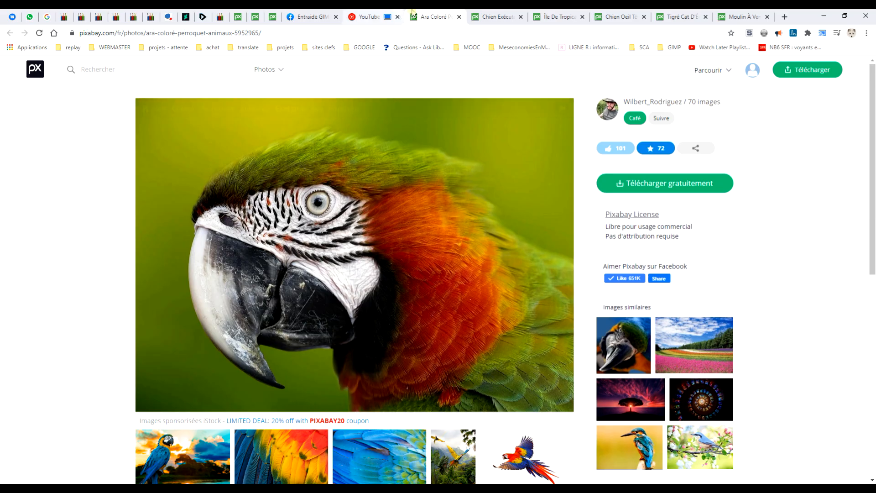
Copy the photo of the dog running in snow from its Pixabay page and paste it into the GIMP image as a new layer.
{"action": "left_click", "coordinate": [479, 18]}
{"action": "right_click", "coordinate": [296, 237]}
{"action": "left_click", "coordinate": [336, 270]}
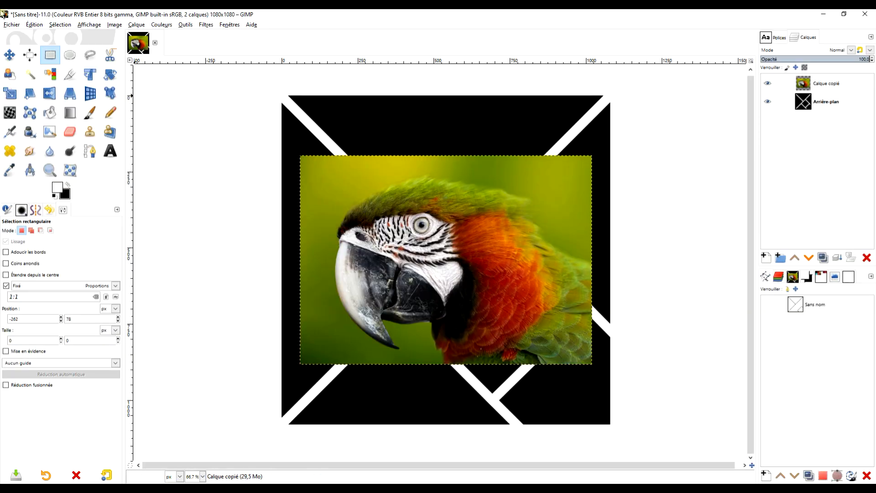
{"action": "left_click", "coordinate": [34, 25]}
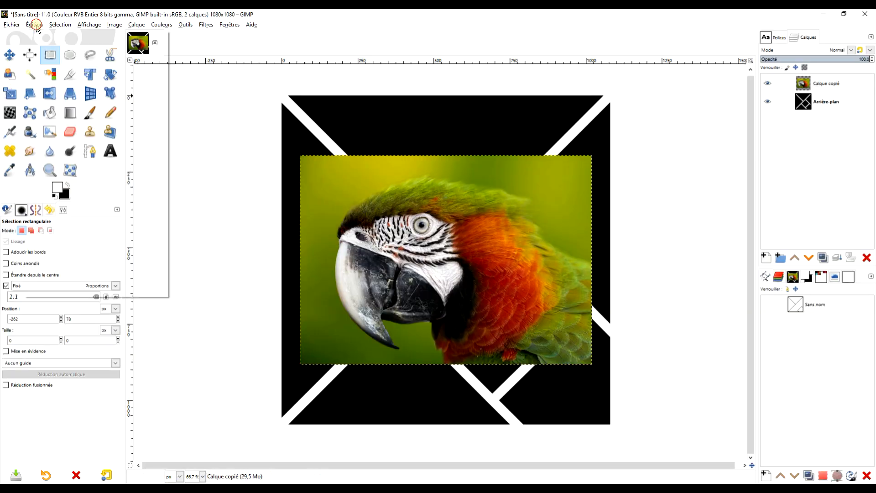
{"action": "mouse_move", "coordinate": [137, 133]}
{"action": "left_click", "coordinate": [192, 132]}
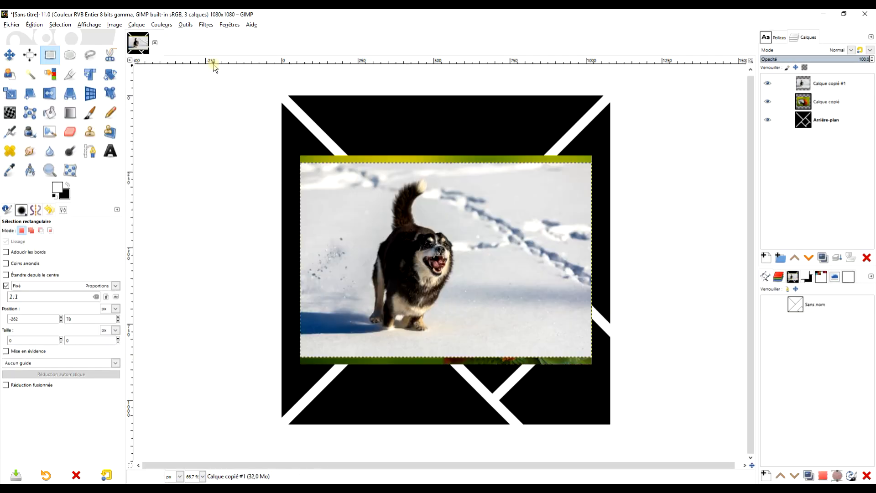
Copy the tropical island photo from its Pixabay page in the browser and paste it into the GIMP image as a new layer.
{"action": "left_click", "coordinate": [45, 488]}
{"action": "left_click", "coordinate": [561, 16]}
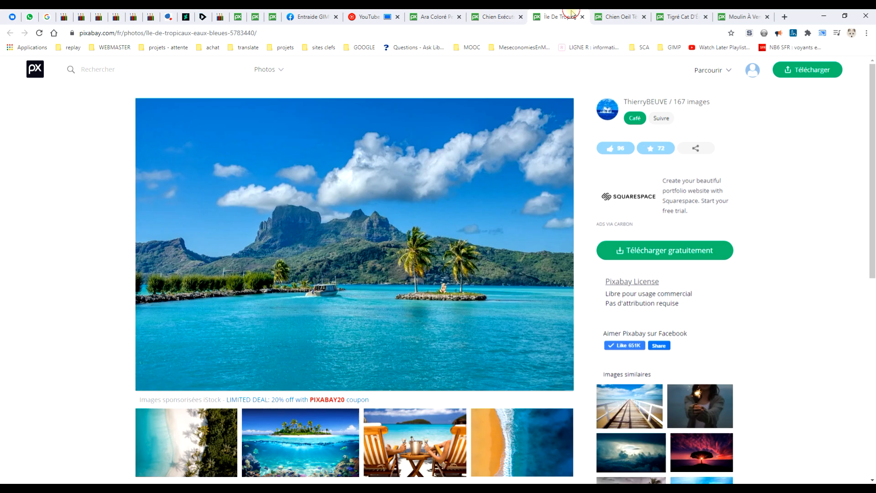
{"action": "right_click", "coordinate": [348, 228]}
{"action": "left_click", "coordinate": [389, 254]}
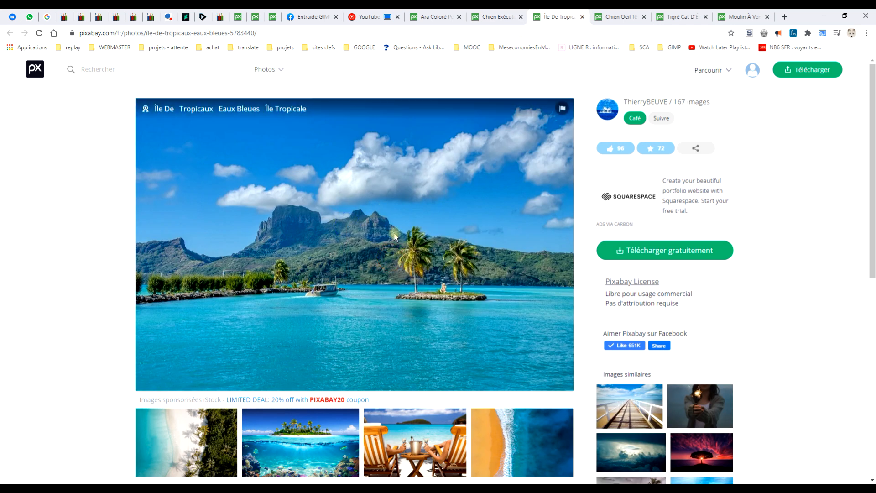
{"action": "key", "text": "alt+Tab"}
{"action": "left_click", "coordinate": [34, 24]}
{"action": "mouse_move", "coordinate": [112, 133]}
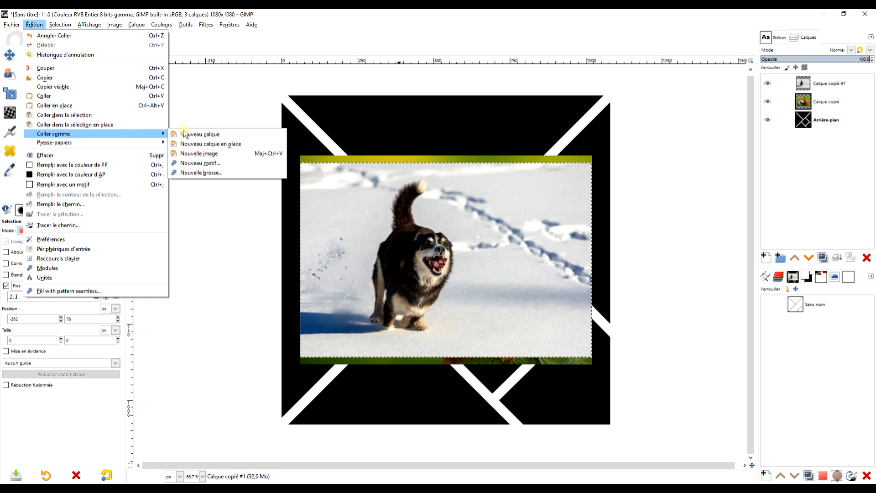
{"action": "left_click", "coordinate": [221, 133]}
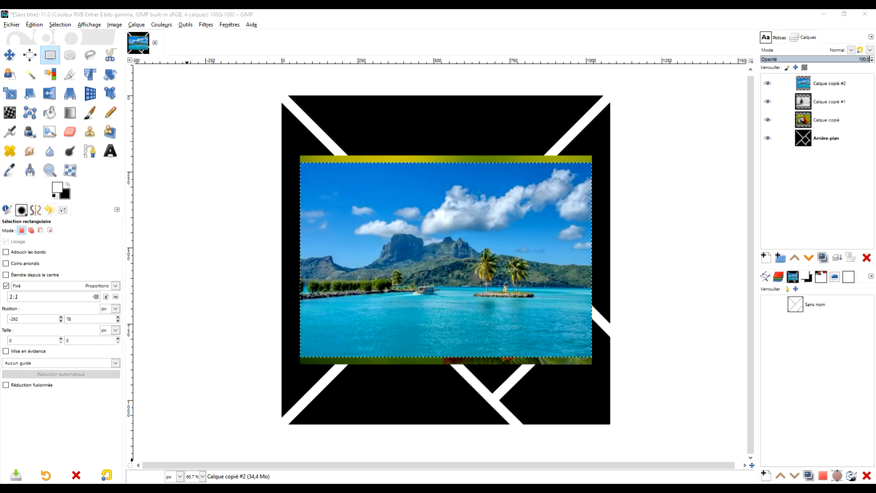
Copy the dog's eye close-up from its Pixabay page in the browser and paste it into the GIMP image as a new layer.
{"action": "key", "text": "alt+Tab"}
{"action": "key", "text": "ctrl+Tab"}
{"action": "right_click", "coordinate": [340, 170]}
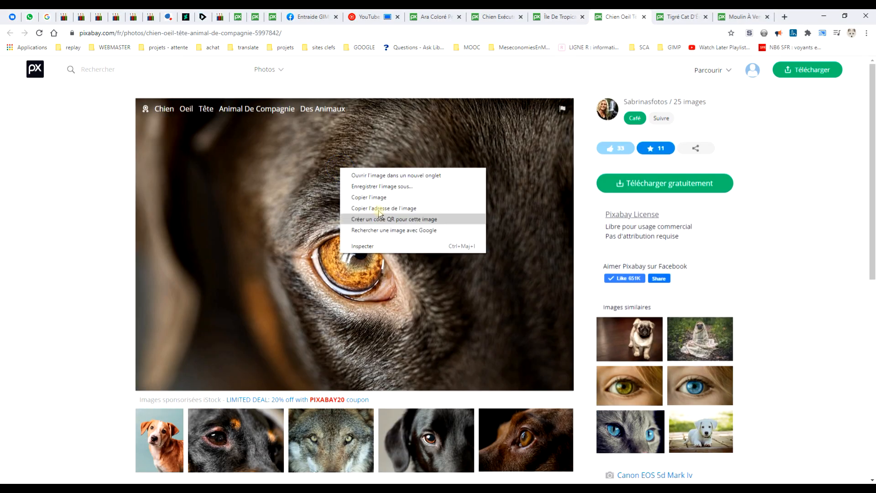
{"action": "left_click", "coordinate": [382, 198]}
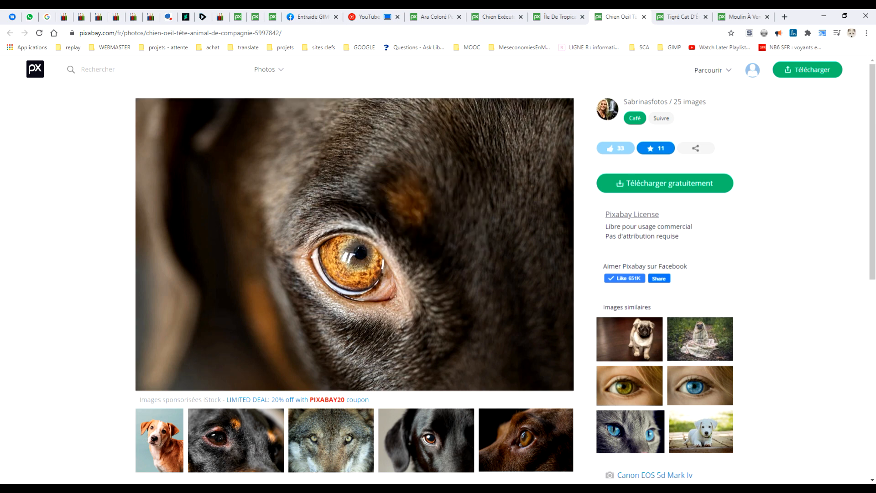
{"action": "key", "text": "alt+Tab"}
{"action": "left_click", "coordinate": [34, 24]}
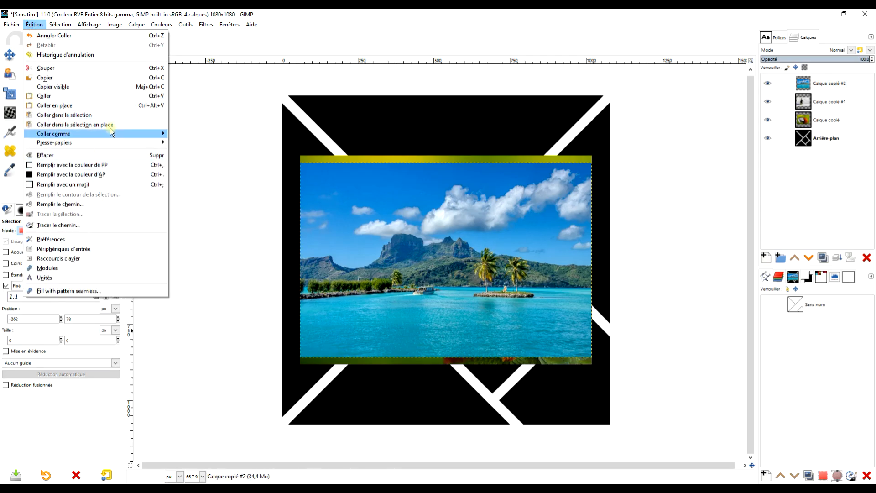
{"action": "mouse_move", "coordinate": [132, 133]}
{"action": "left_click", "coordinate": [187, 136]}
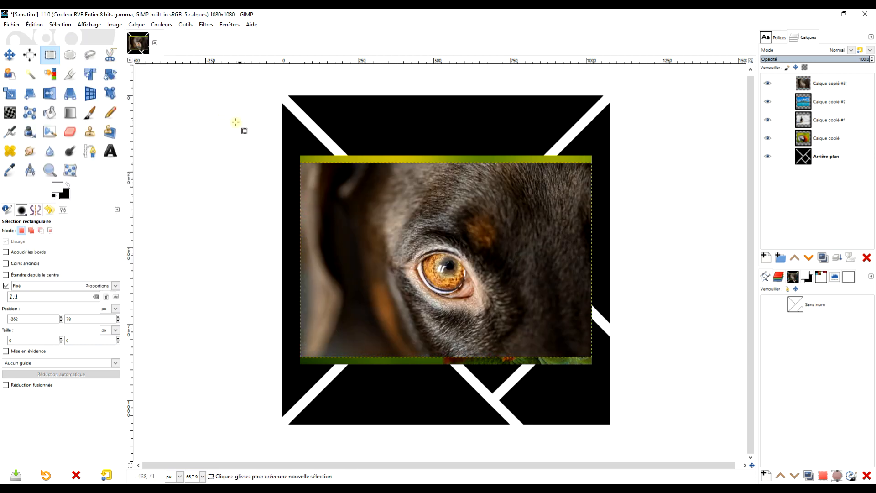
Copy the photo of the tabby cat at the chessboard from its Pixabay page and paste it into the GIMP image as a new layer.
{"action": "key", "text": "alt+Tab"}
{"action": "left_click", "coordinate": [675, 17]}
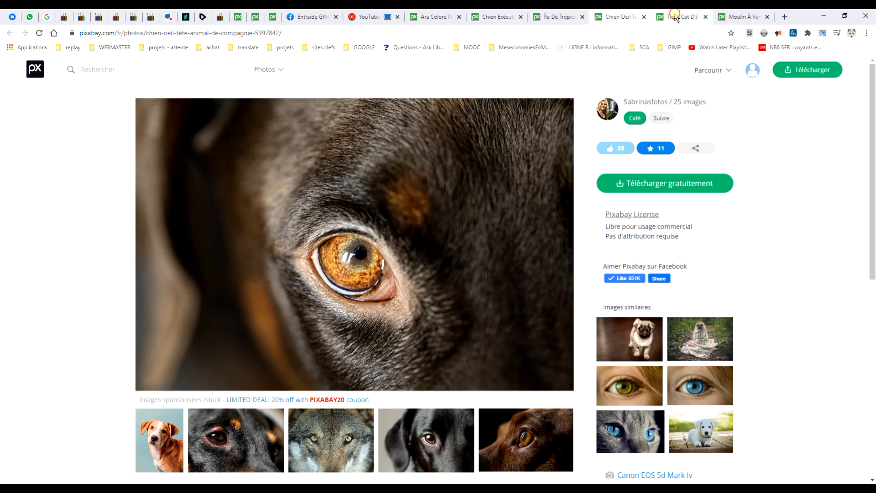
{"action": "right_click", "coordinate": [317, 220]}
{"action": "left_click", "coordinate": [357, 248]}
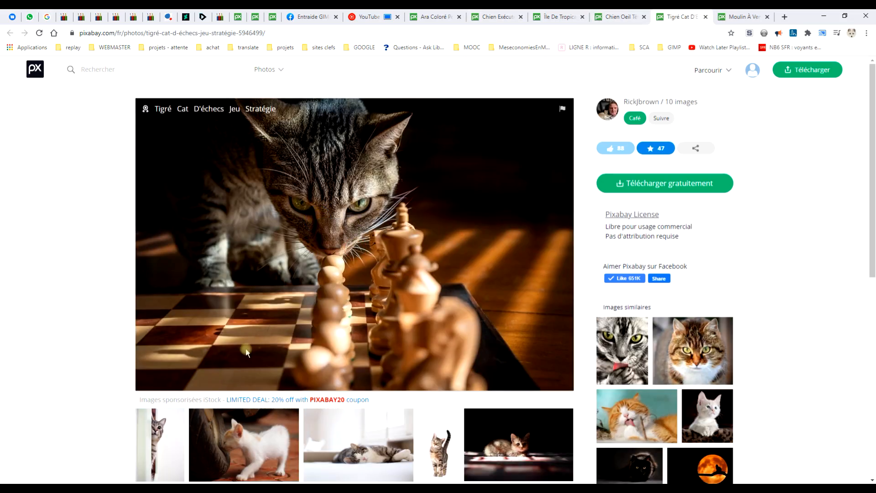
{"action": "key", "text": "alt+Tab"}
{"action": "left_click", "coordinate": [34, 24]}
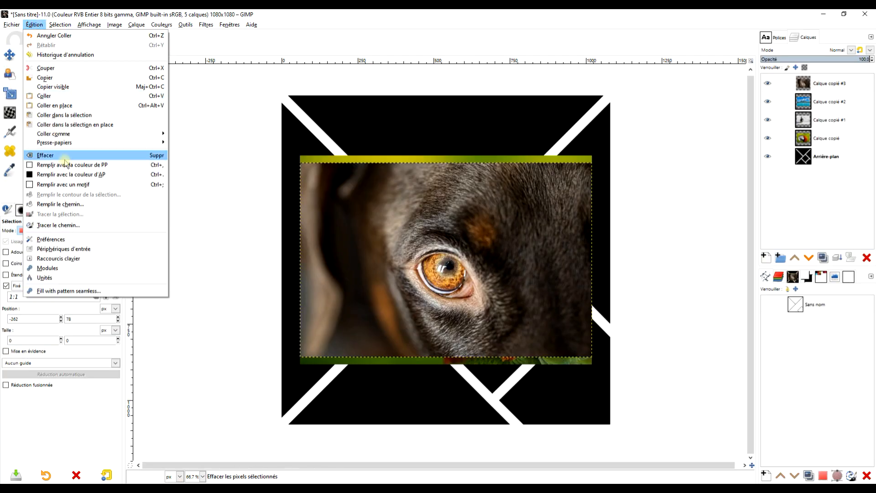
{"action": "mouse_move", "coordinate": [110, 134]}
{"action": "left_click", "coordinate": [211, 134]}
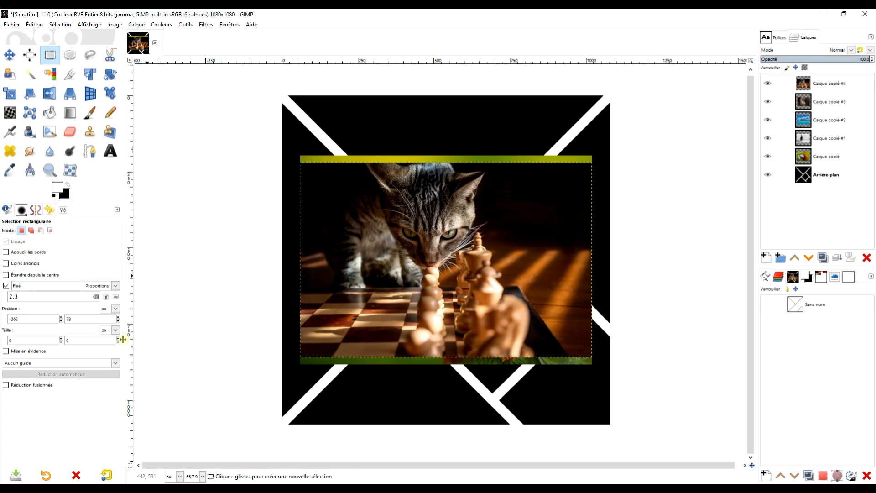
Copy the windmill photo from its Pixabay page in the browser and paste it into the GIMP image as a new layer.
{"action": "key", "text": "alt+Tab"}
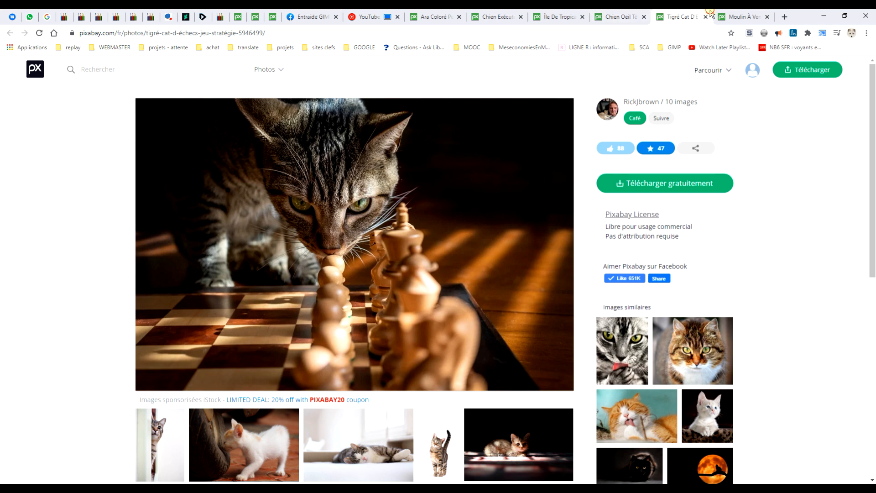
{"action": "left_click", "coordinate": [739, 17]}
{"action": "right_click", "coordinate": [343, 171]}
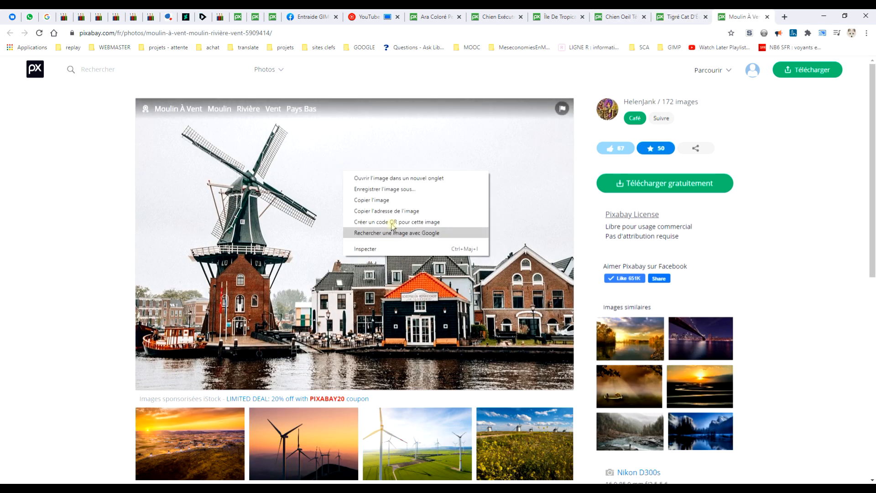
{"action": "left_click", "coordinate": [400, 201]}
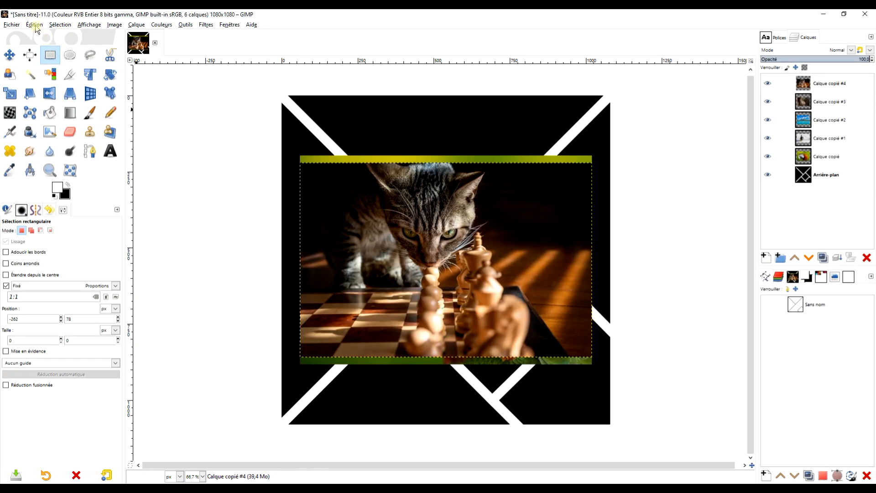
{"action": "left_click", "coordinate": [35, 25]}
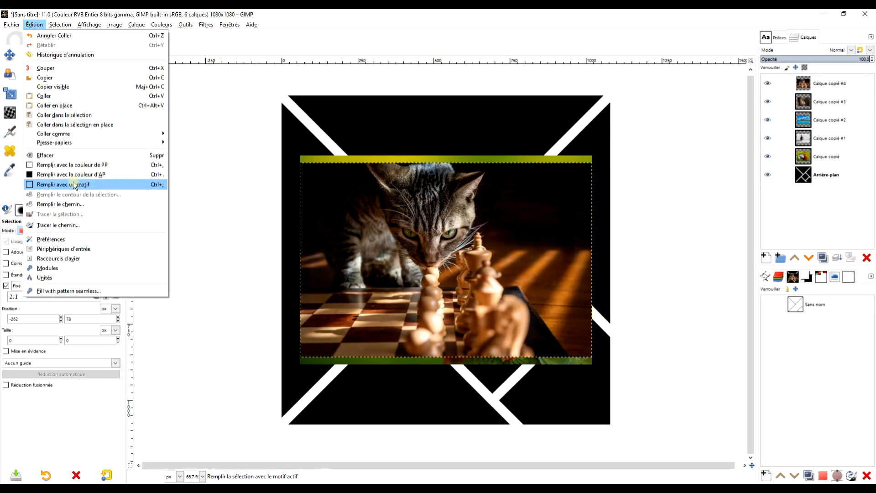
{"action": "mouse_move", "coordinate": [114, 134]}
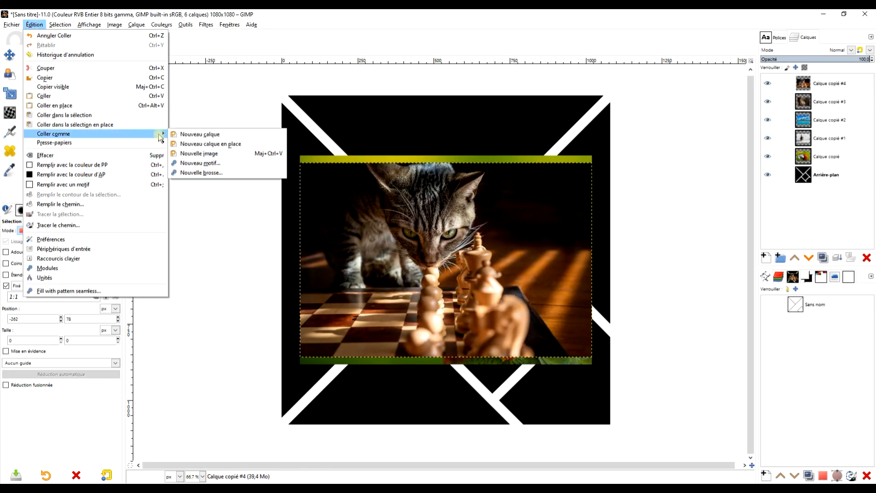
{"action": "left_click", "coordinate": [228, 135]}
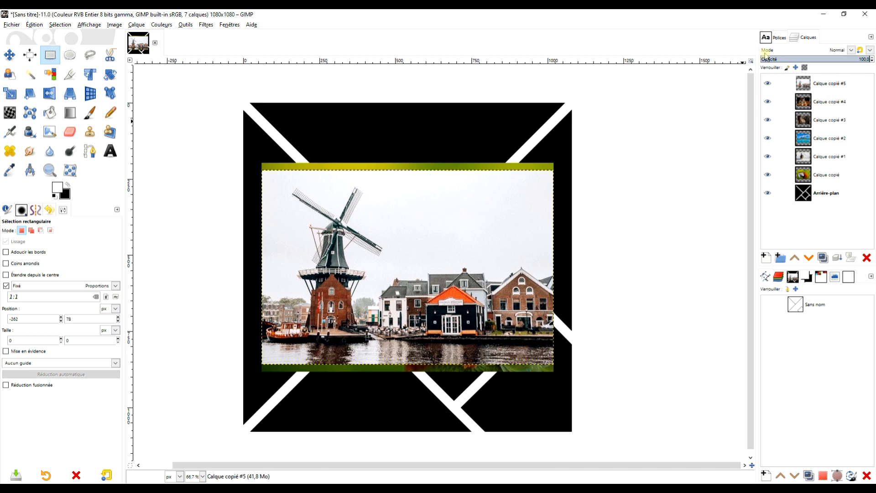
Hide every photo layer above the macaw and lower the macaw layer's opacity to about 46.
{"action": "left_click_drag", "start_coordinate": [767, 83], "coordinate": [767, 101]}
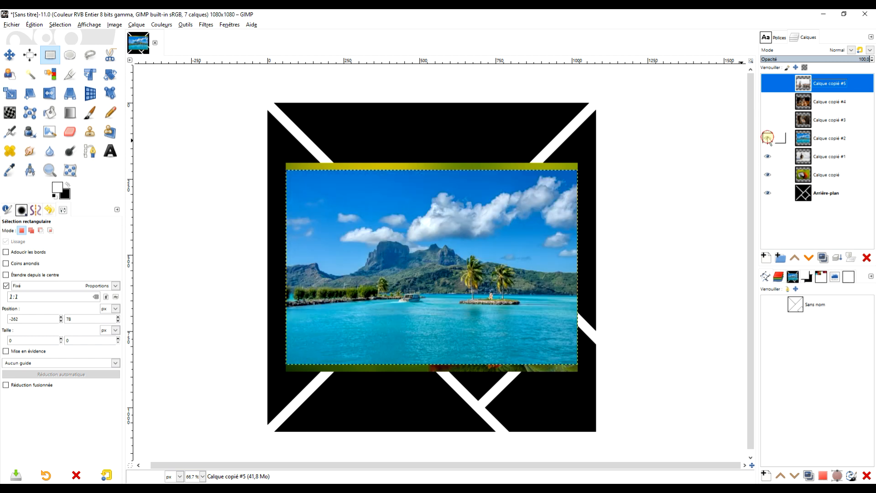
{"action": "left_click", "coordinate": [767, 156]}
{"action": "left_click", "coordinate": [821, 174]}
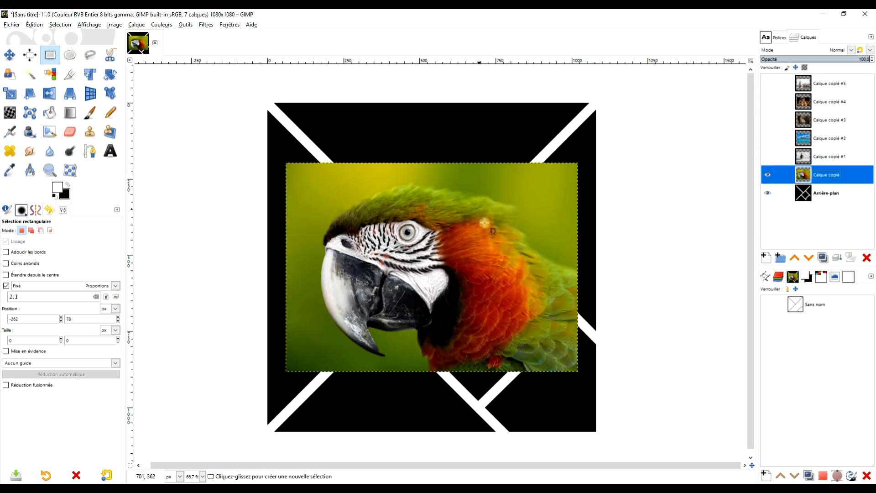
{"action": "left_click_drag", "start_coordinate": [492, 243], "coordinate": [482, 232]}
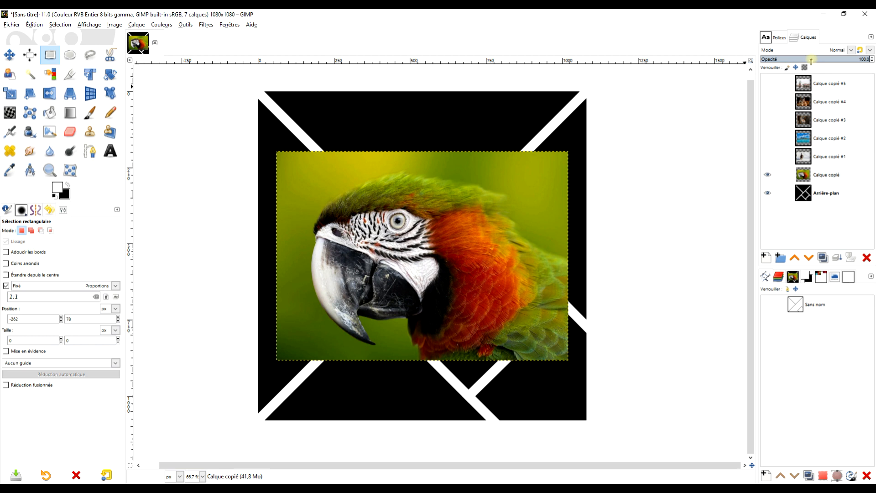
{"action": "left_click", "coordinate": [811, 60]}
{"action": "left_click_drag", "start_coordinate": [539, 223], "coordinate": [540, 231]}
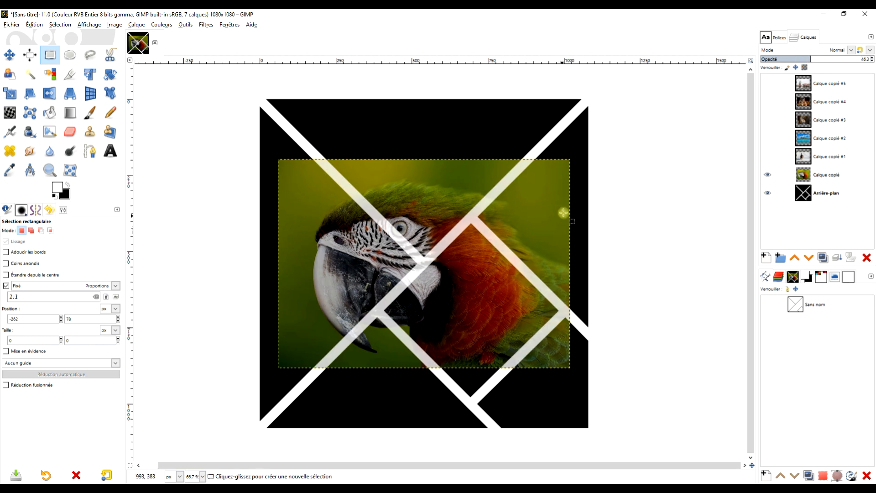
Set the Move tool to act on layers and move the macaw photo over the diamond-shaped section in the collage's lower right.
{"action": "left_click", "coordinate": [10, 56]}
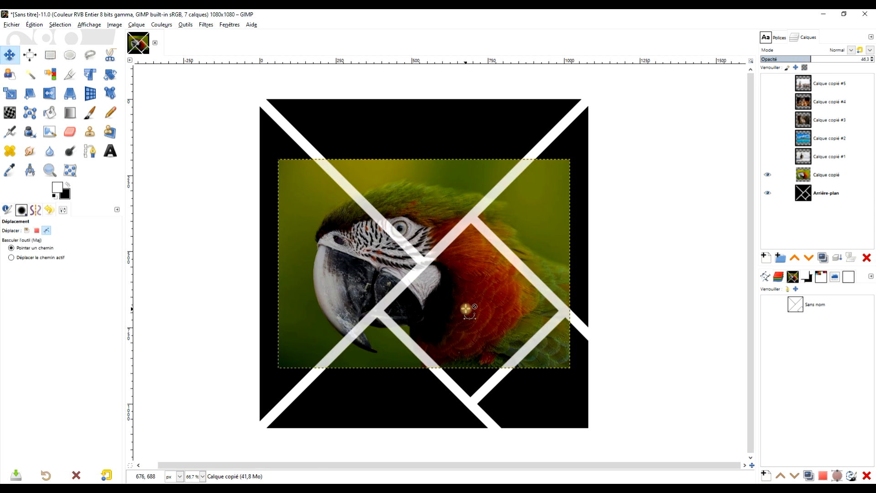
{"action": "left_click", "coordinate": [27, 230]}
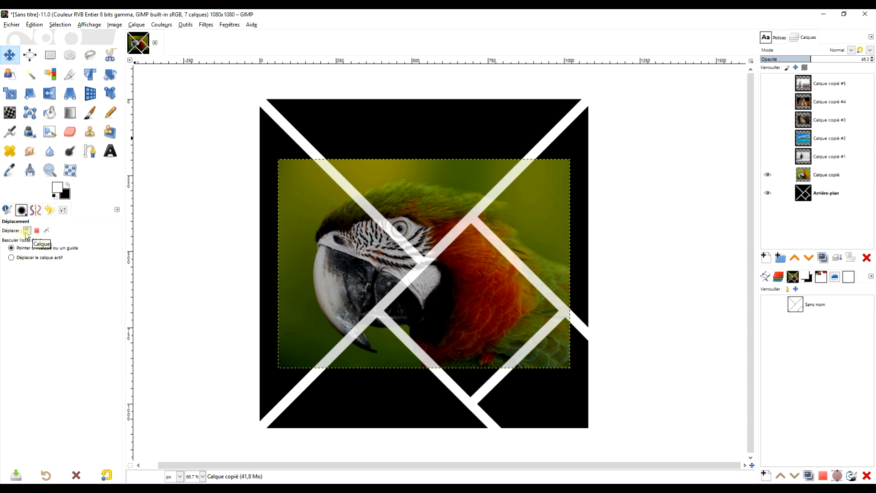
{"action": "left_click_drag", "start_coordinate": [494, 298], "coordinate": [582, 349]}
{"action": "left_click_drag", "start_coordinate": [602, 289], "coordinate": [529, 256]}
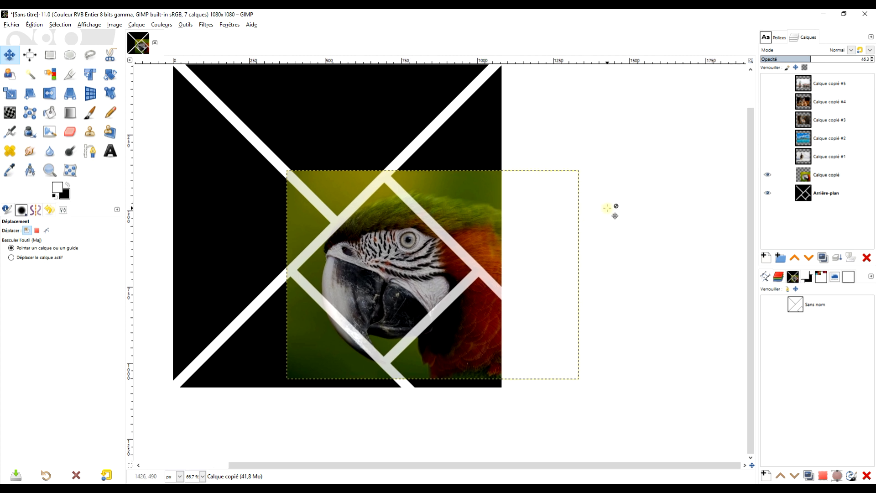
Scale the macaw layer proportionally to 804 × 575 px, positioned so that its head fills the diamond-shaped section.
{"action": "left_click", "coordinate": [8, 95]}
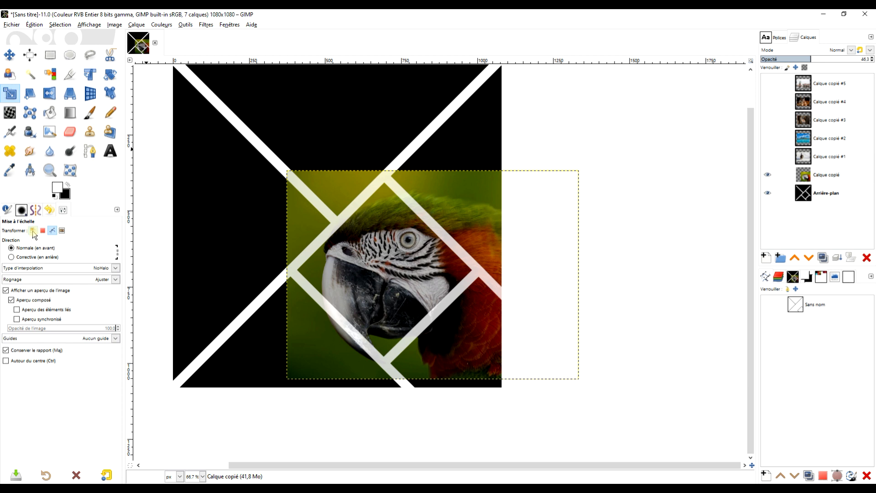
{"action": "left_click", "coordinate": [424, 324]}
{"action": "left_click_drag", "start_coordinate": [576, 382], "coordinate": [486, 332]}
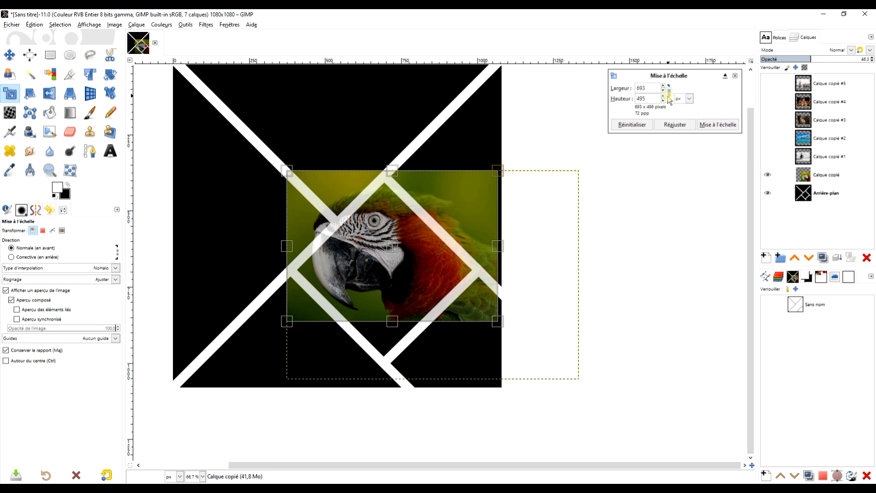
{"action": "left_click_drag", "start_coordinate": [394, 267], "coordinate": [406, 272]}
{"action": "left_click_drag", "start_coordinate": [521, 352], "coordinate": [534, 364]}
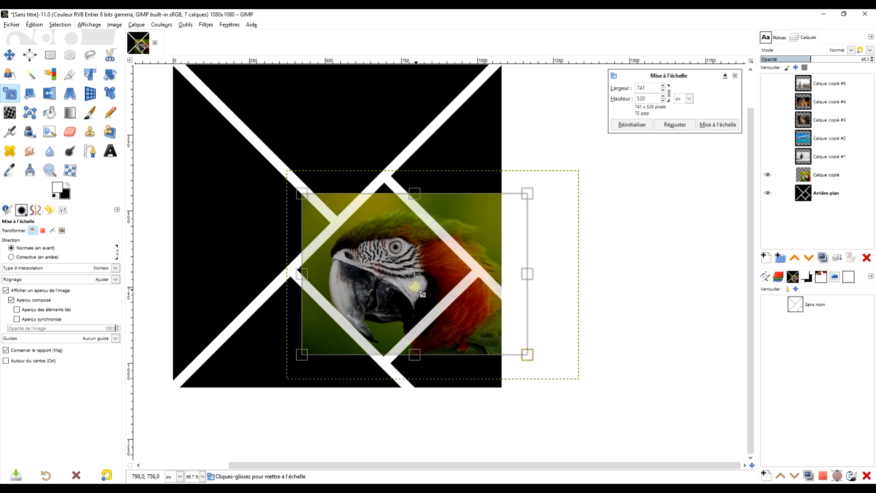
{"action": "mouse_move", "coordinate": [408, 274]}
{"action": "left_mouse_down"}
{"action": "mouse_move", "coordinate": [286, 233]}
{"action": "mouse_move", "coordinate": [442, 275]}
{"action": "mouse_move", "coordinate": [416, 274]}
{"action": "left_mouse_up"}
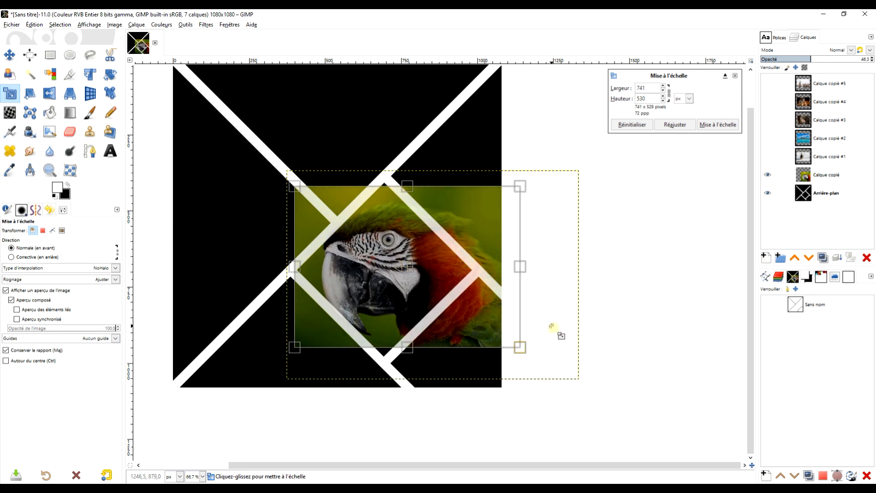
{"action": "left_click_drag", "start_coordinate": [528, 356], "coordinate": [541, 366]}
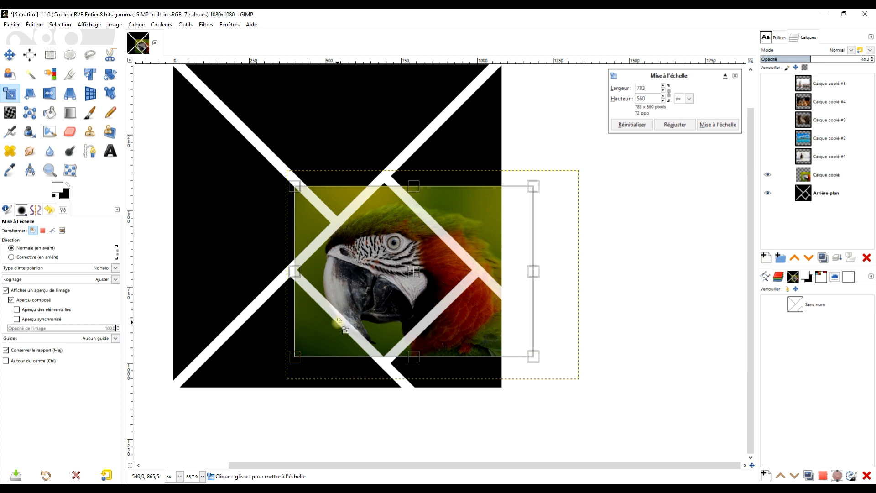
{"action": "left_click_drag", "start_coordinate": [427, 272], "coordinate": [428, 267]}
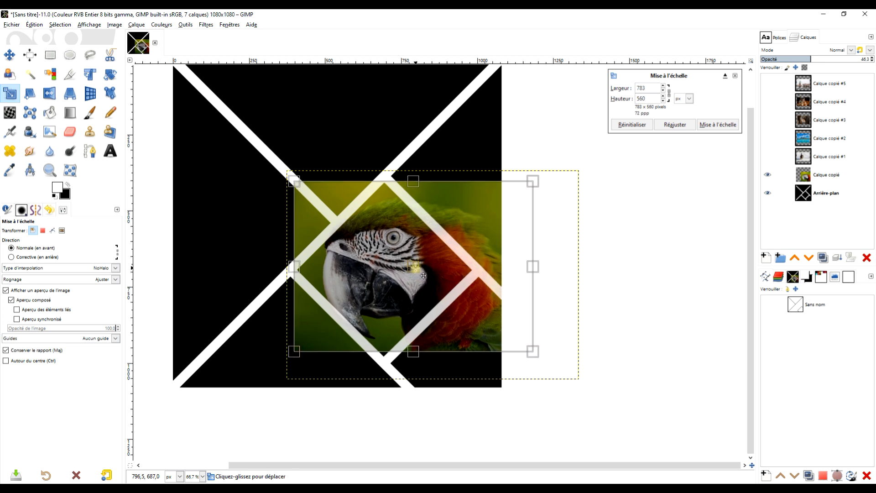
{"action": "left_click_drag", "start_coordinate": [539, 364], "coordinate": [546, 369]}
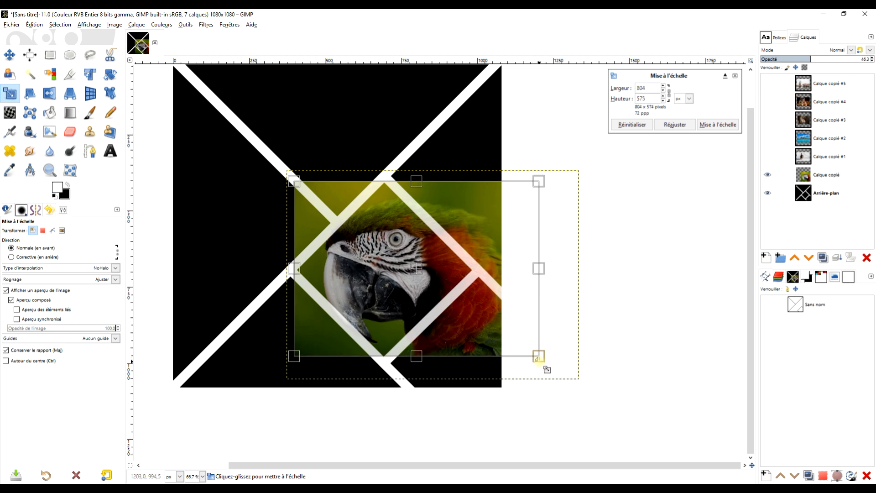
{"action": "left_click", "coordinate": [717, 125]}
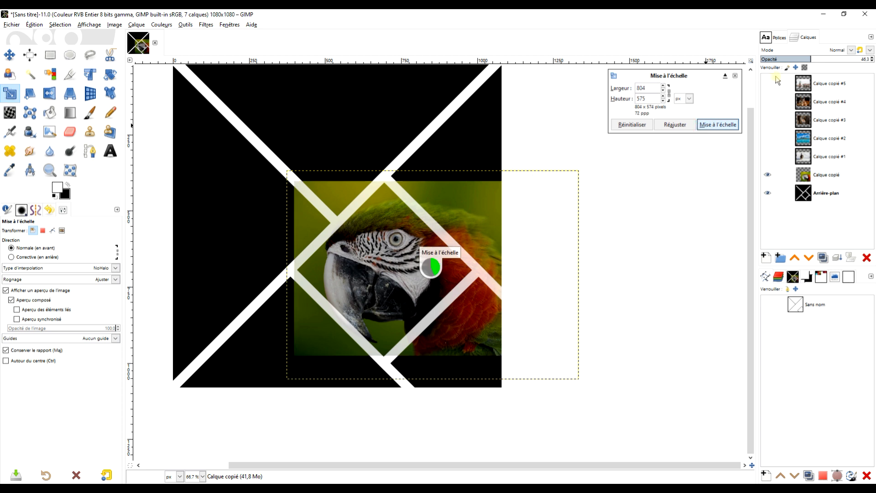
Hide the macaw layer, show the layer of the dog running in snow, and lower that layer's opacity to about 48.
{"action": "left_click", "coordinate": [768, 156]}
{"action": "left_click", "coordinate": [767, 175]}
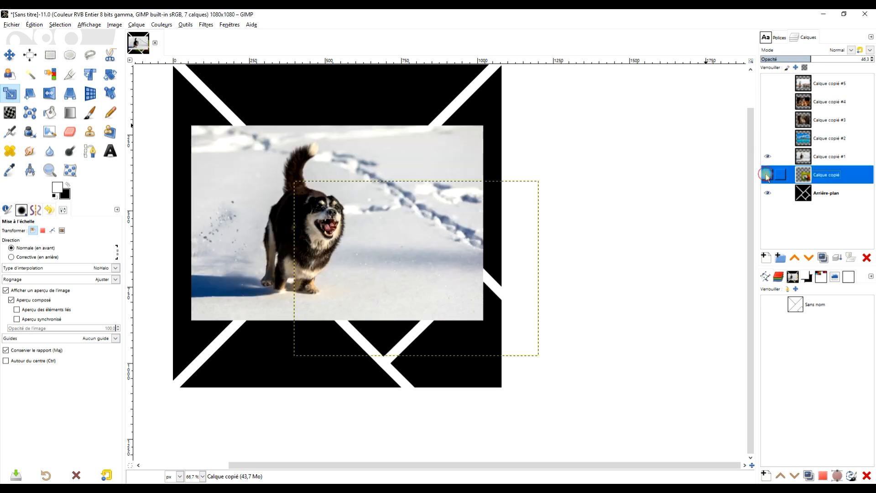
{"action": "left_click", "coordinate": [821, 160]}
{"action": "left_click", "coordinate": [812, 59]}
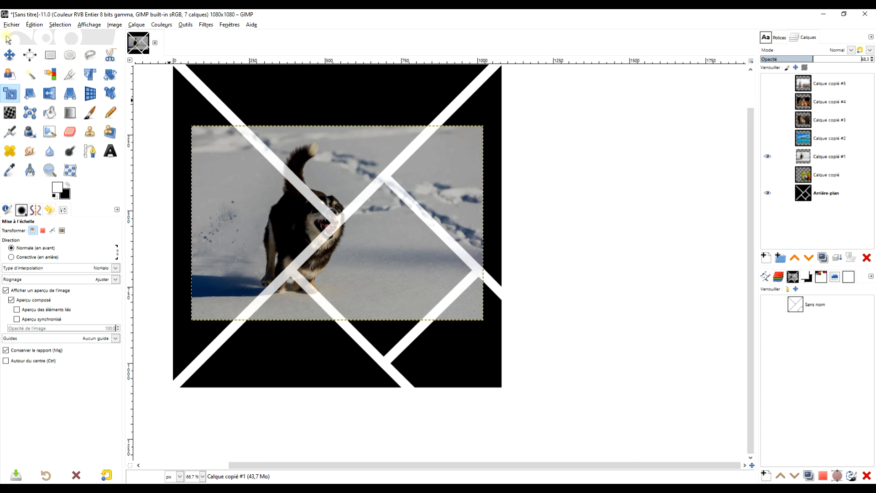
Move the snow dog layer over the collage's lower-right corner section and scale it proportionally to 626 × 417 px to fit there.
{"action": "left_click", "coordinate": [7, 56]}
{"action": "left_click_drag", "start_coordinate": [406, 264], "coordinate": [501, 267]}
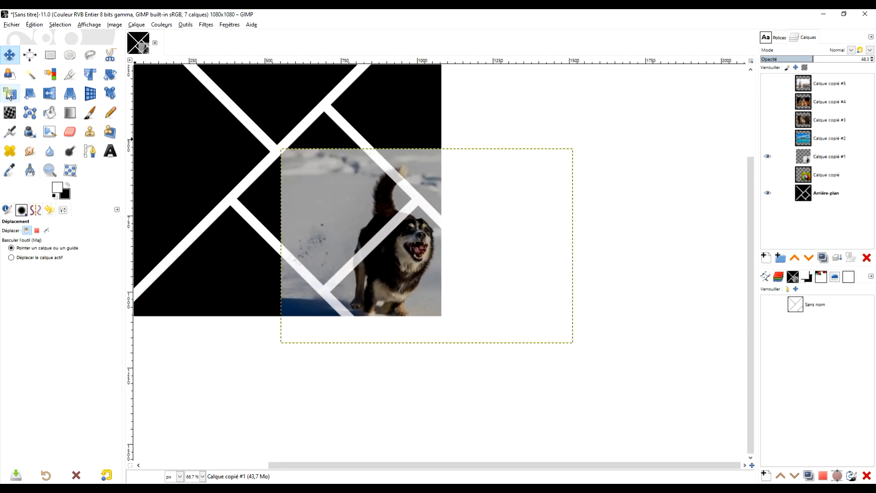
{"action": "left_click", "coordinate": [9, 94]}
{"action": "left_click", "coordinate": [395, 207]}
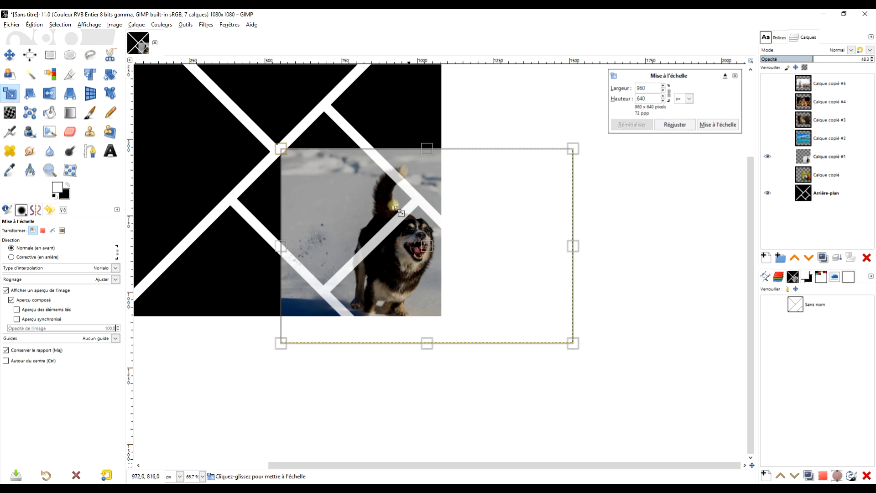
{"action": "left_click_drag", "start_coordinate": [281, 148], "coordinate": [350, 196]}
{"action": "left_click_drag", "start_coordinate": [465, 272], "coordinate": [439, 256]}
{"action": "left_click_drag", "start_coordinate": [325, 181], "coordinate": [342, 209]}
{"action": "left_click_drag", "start_coordinate": [442, 261], "coordinate": [439, 272]}
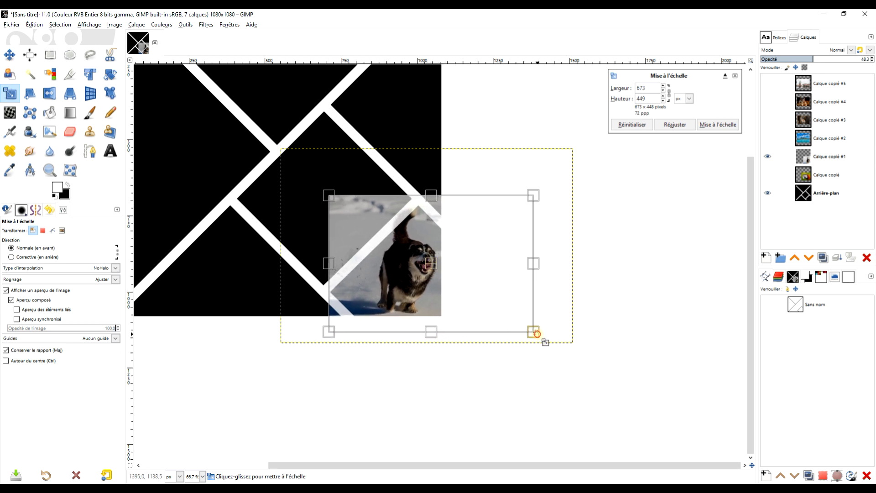
{"action": "left_click_drag", "start_coordinate": [537, 334], "coordinate": [519, 321]}
{"action": "left_click_drag", "start_coordinate": [425, 255], "coordinate": [434, 274]}
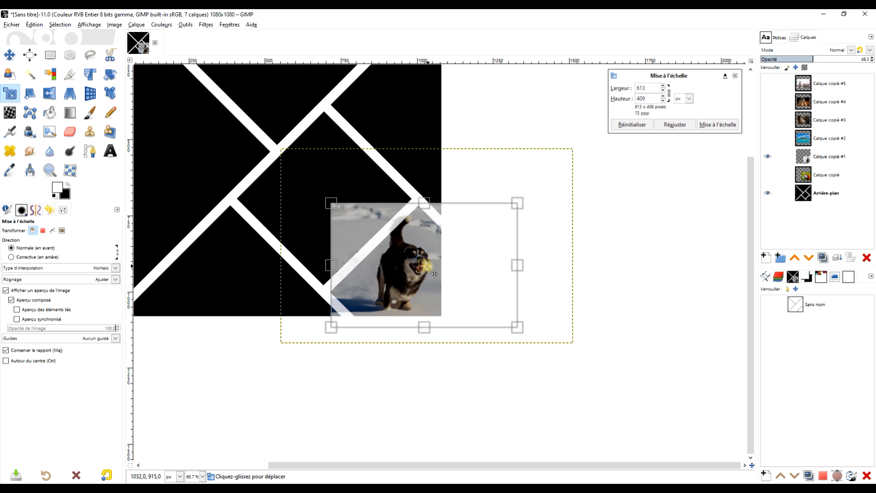
{"action": "left_click_drag", "start_coordinate": [518, 327], "coordinate": [530, 340]}
{"action": "left_click", "coordinate": [717, 125]}
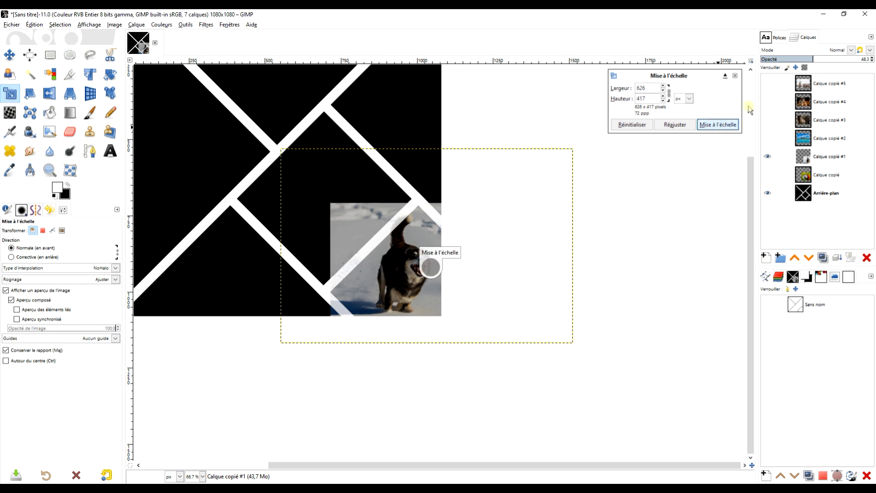
Hide the snow dog layer, show and select the island lagoon layer, and lower that layer's opacity to about 49.
{"action": "left_click", "coordinate": [768, 157]}
{"action": "left_click", "coordinate": [768, 138]}
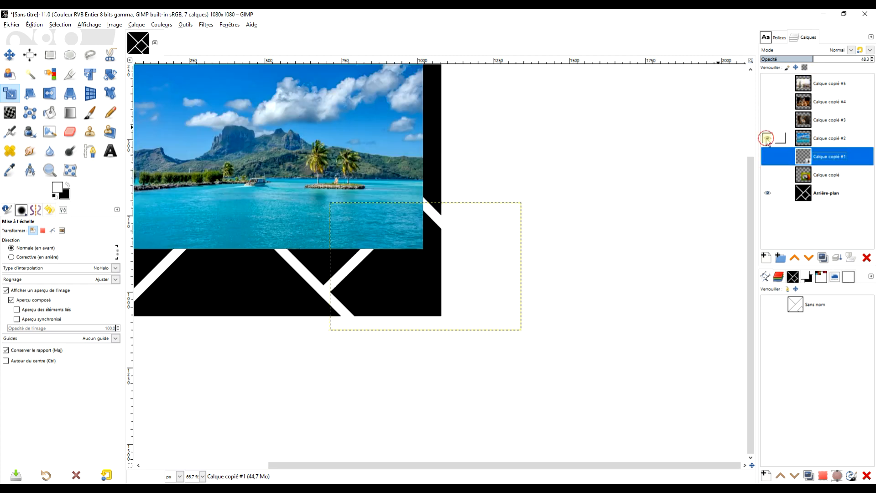
{"action": "left_click", "coordinate": [805, 139]}
{"action": "left_click_drag", "start_coordinate": [427, 157], "coordinate": [564, 249]}
{"action": "left_click_drag", "start_coordinate": [570, 200], "coordinate": [550, 178]}
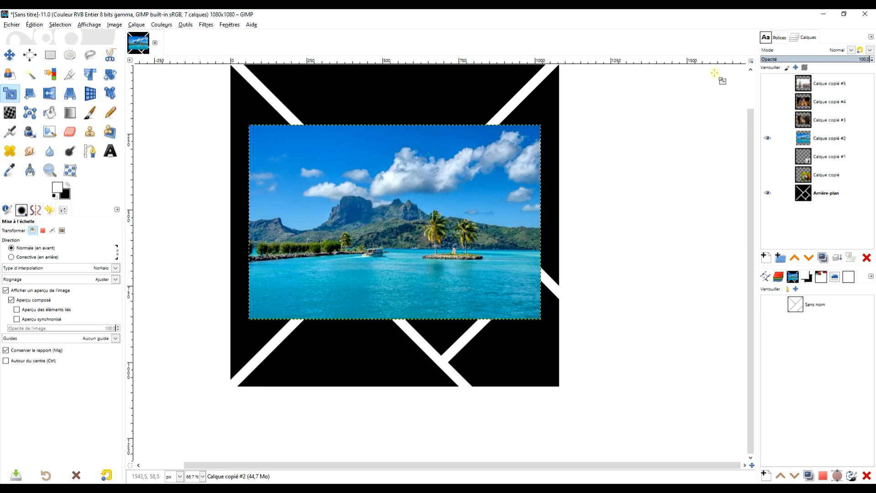
{"action": "left_click", "coordinate": [812, 139]}
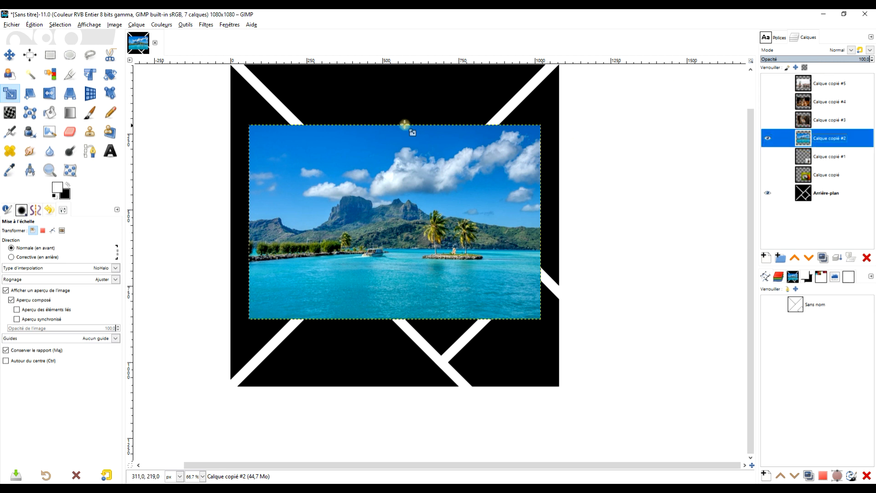
{"action": "left_click_drag", "start_coordinate": [829, 59], "coordinate": [814, 58]}
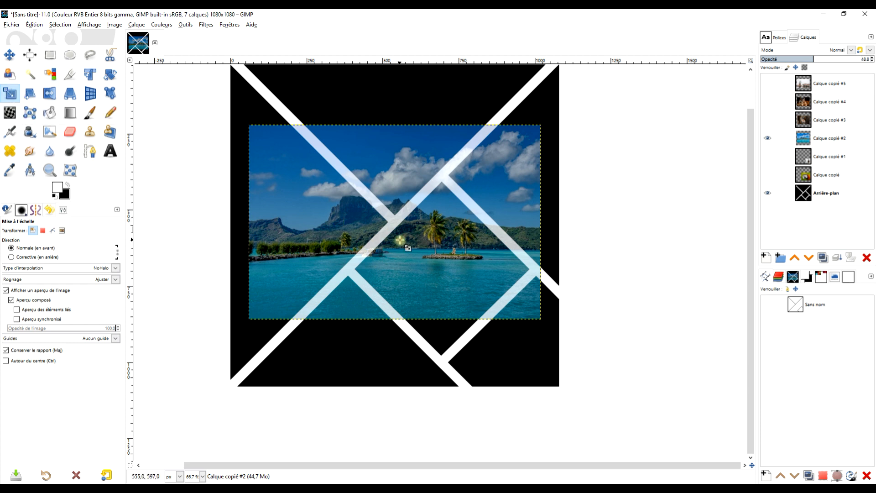
Move the lagoon layer over the collage's top triangular section and scale it proportionally to 1440 × 959 px.
{"action": "left_click", "coordinate": [425, 243]}
{"action": "left_click_drag", "start_coordinate": [395, 229], "coordinate": [330, 125]}
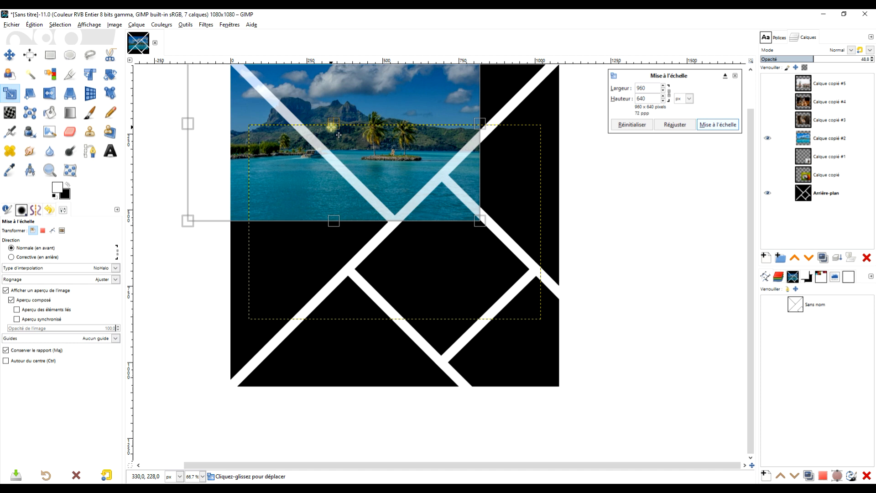
{"action": "left_click_drag", "start_coordinate": [438, 151], "coordinate": [411, 253]}
{"action": "left_click_drag", "start_coordinate": [449, 131], "coordinate": [528, 101]}
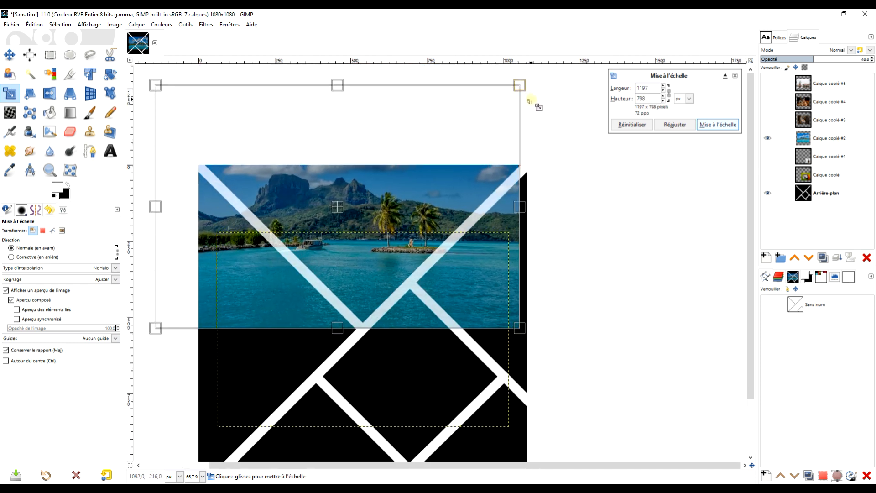
{"action": "left_click_drag", "start_coordinate": [343, 215], "coordinate": [317, 218]}
{"action": "left_click_drag", "start_coordinate": [490, 335], "coordinate": [514, 359]}
{"action": "left_click_drag", "start_coordinate": [337, 233], "coordinate": [282, 206]}
{"action": "scroll", "coordinate": [476, 179], "scroll_direction": "down", "scroll_amount": 1}
{"action": "left_click_drag", "start_coordinate": [488, 171], "coordinate": [427, 247]}
{"action": "left_click_drag", "start_coordinate": [417, 164], "coordinate": [455, 144]}
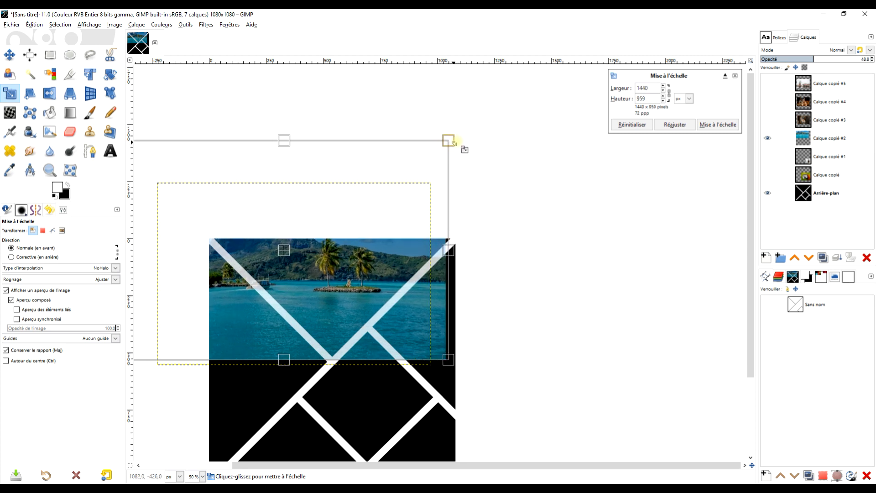
Enlarge the lagoon layer proportionally to 1550 × 1032 px, position its palm island within the top triangle, and apply the scaling.
{"action": "left_click_drag", "start_coordinate": [283, 250], "coordinate": [264, 271]}
{"action": "left_click_drag", "start_coordinate": [435, 175], "coordinate": [465, 157]}
{"action": "left_click_drag", "start_coordinate": [283, 277], "coordinate": [407, 281]}
{"action": "scroll", "coordinate": [296, 272], "scroll_direction": "down", "scroll_amount": 2}
{"action": "scroll", "coordinate": [454, 269], "scroll_direction": "up", "scroll_amount": 3}
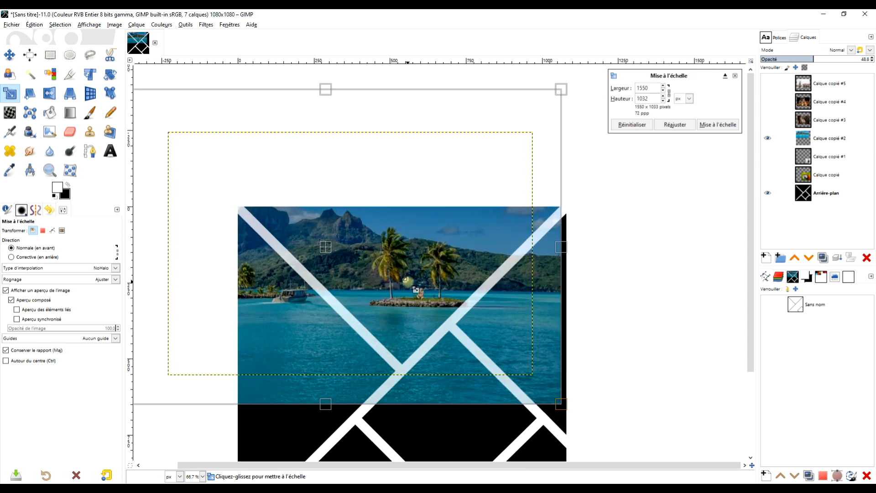
{"action": "scroll", "coordinate": [420, 293], "scroll_direction": "down", "scroll_amount": 1}
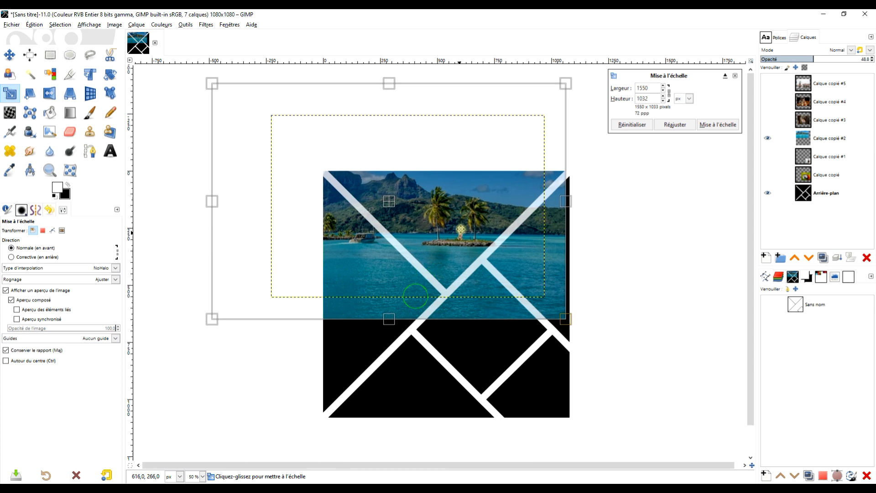
{"action": "mouse_move", "coordinate": [395, 207]}
{"action": "left_mouse_down"}
{"action": "mouse_move", "coordinate": [328, 280]}
{"action": "mouse_move", "coordinate": [296, 273]}
{"action": "mouse_move", "coordinate": [291, 287]}
{"action": "mouse_move", "coordinate": [396, 262]}
{"action": "mouse_move", "coordinate": [400, 196]}
{"action": "left_mouse_up"}
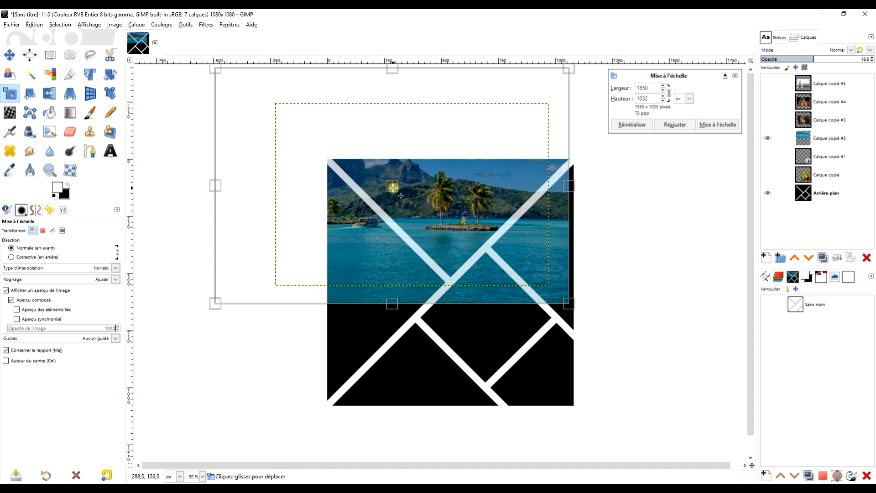
{"action": "left_click_drag", "start_coordinate": [484, 227], "coordinate": [434, 285]}
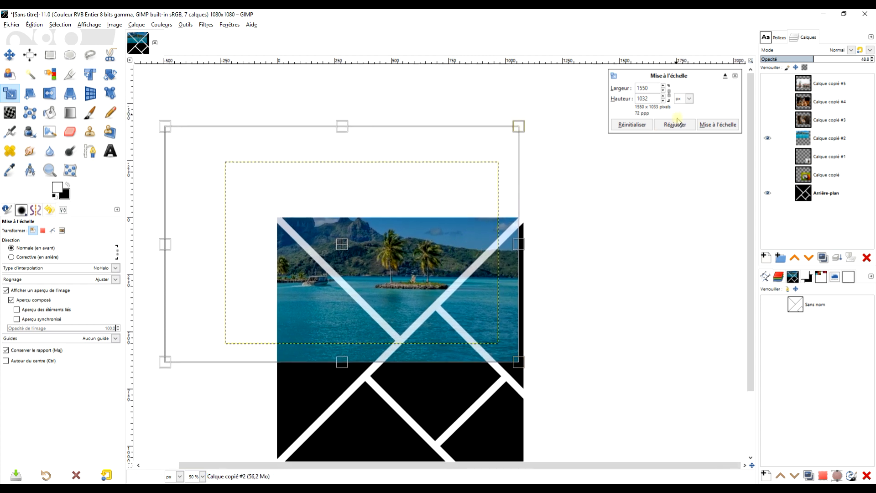
{"action": "left_click", "coordinate": [717, 126]}
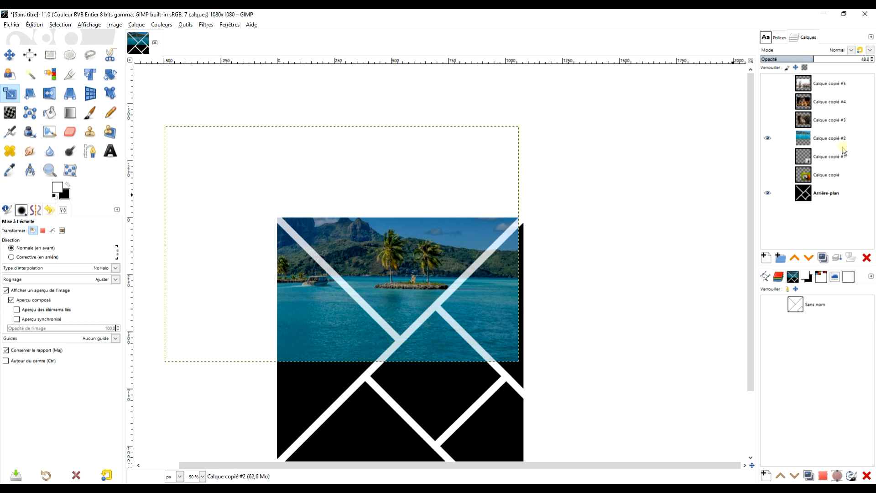
Hide the lagoon layer, show the close-up of the dog's eye, and lower that layer's opacity to about 50.
{"action": "left_click", "coordinate": [830, 136]}
{"action": "left_click", "coordinate": [768, 138]}
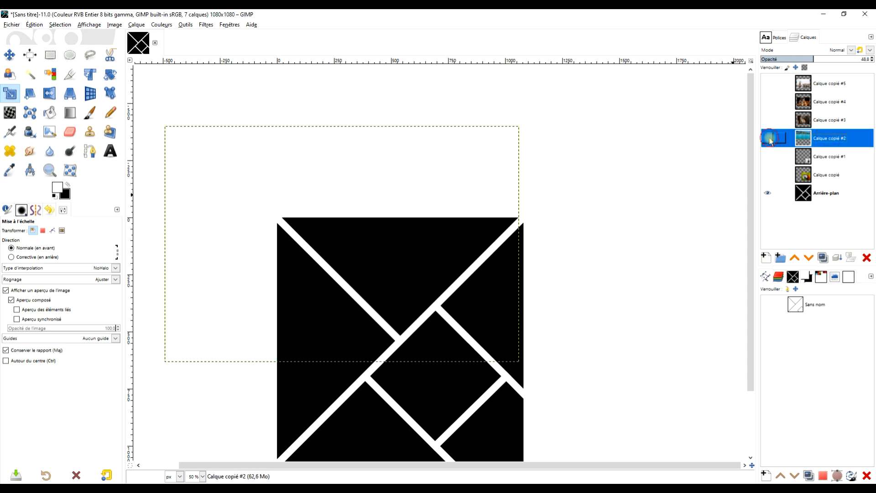
{"action": "left_click", "coordinate": [816, 123]}
{"action": "left_click", "coordinate": [768, 120]}
{"action": "scroll", "coordinate": [579, 219], "scroll_direction": "down", "scroll_amount": 3}
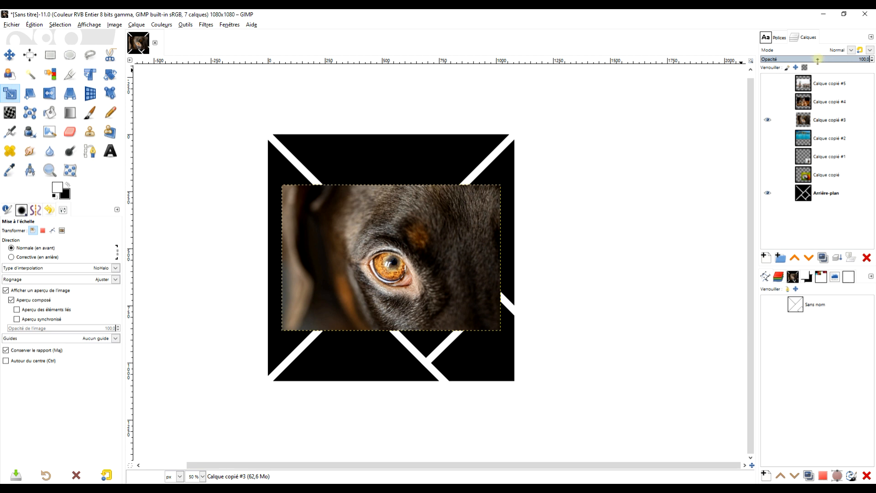
{"action": "left_click", "coordinate": [815, 59]}
Move the dog's eye layer so that the eye sits within the collage's lower-left triangular section.
{"action": "left_click", "coordinate": [9, 55]}
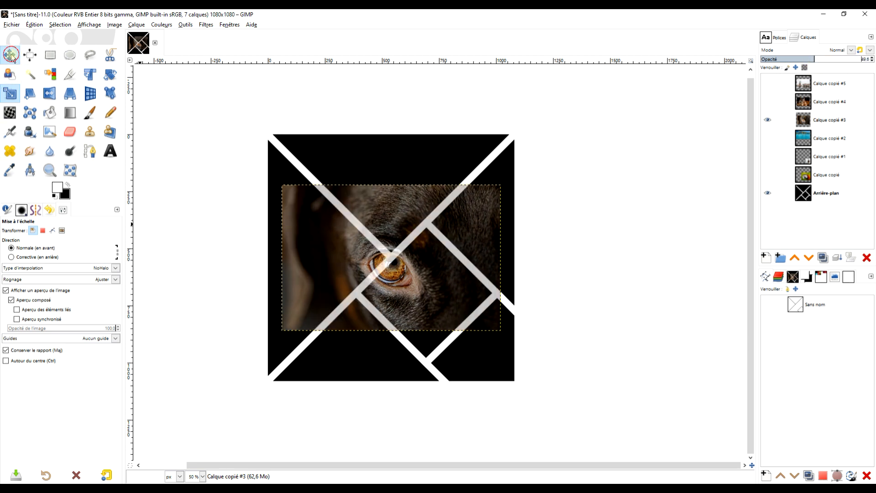
{"action": "left_click_drag", "start_coordinate": [419, 268], "coordinate": [373, 356]}
{"action": "left_click_drag", "start_coordinate": [375, 356], "coordinate": [378, 356]}
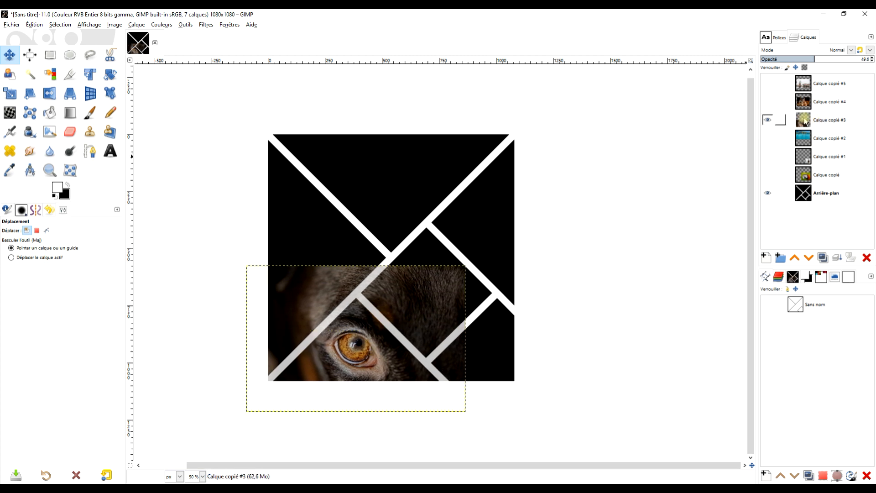
Replace the visible dog's eye layer with the chess cat layer, placed over the collage's right-hand triangle at about 50 opacity.
{"action": "left_click", "coordinate": [771, 120]}
{"action": "left_click", "coordinate": [769, 102]}
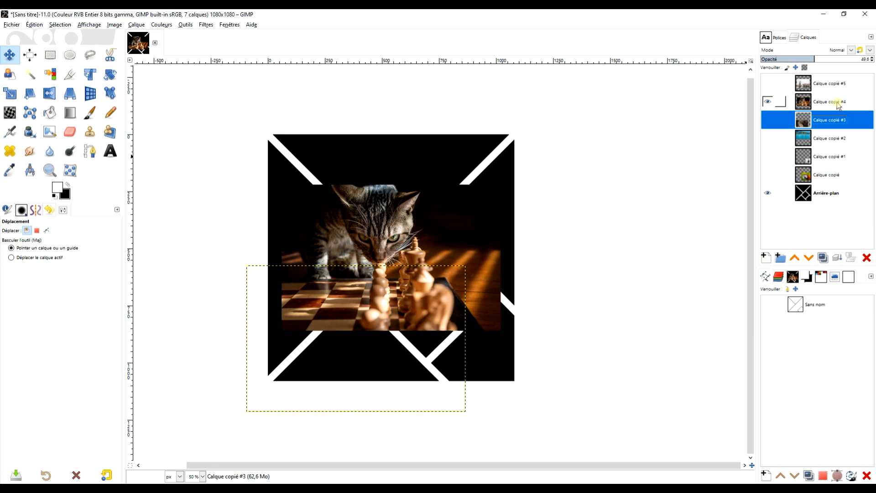
{"action": "left_click", "coordinate": [838, 103]}
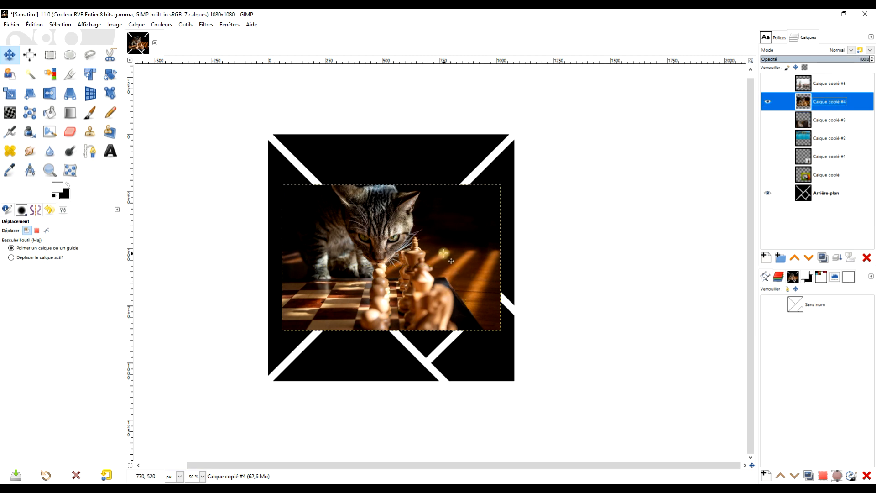
{"action": "left_click_drag", "start_coordinate": [364, 251], "coordinate": [512, 250]}
{"action": "left_click", "coordinate": [816, 59]}
Scale the chess cat layer proportionally to 1107 × 738 px so that it covers the right-hand triangular section.
{"action": "left_click", "coordinate": [9, 93]}
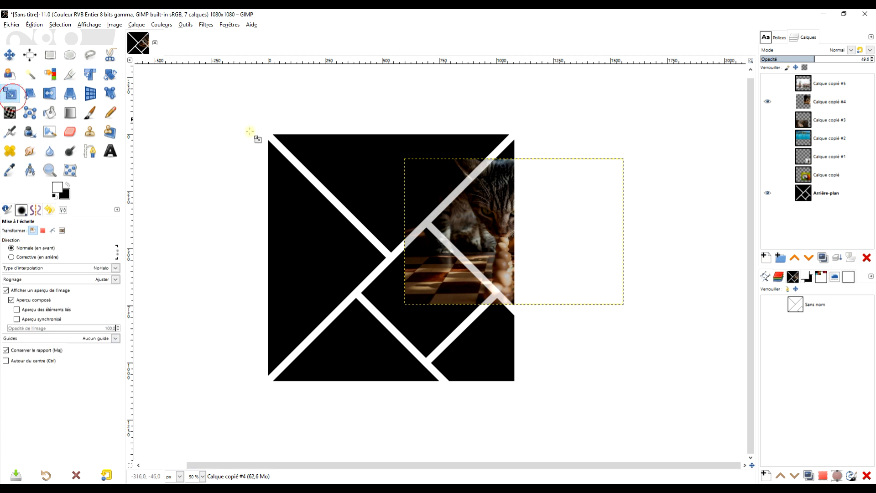
{"action": "left_click", "coordinate": [476, 220]}
{"action": "left_click_drag", "start_coordinate": [404, 157], "coordinate": [371, 138]}
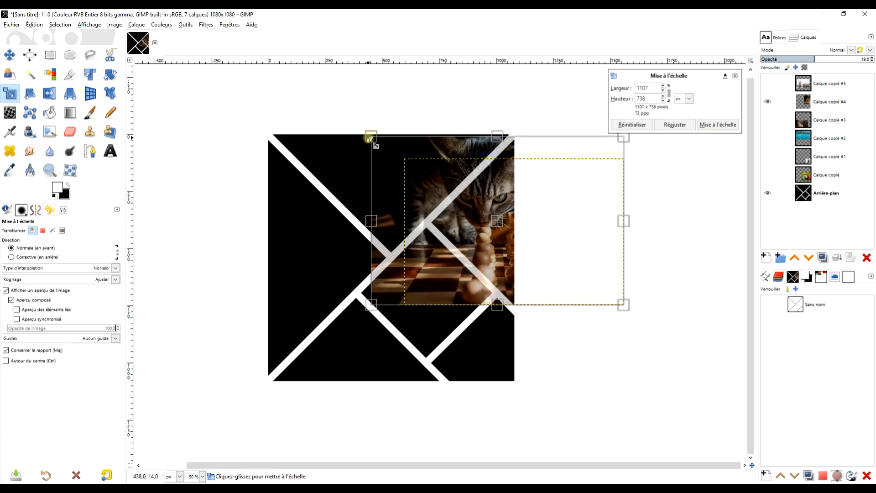
{"action": "left_click", "coordinate": [707, 124]}
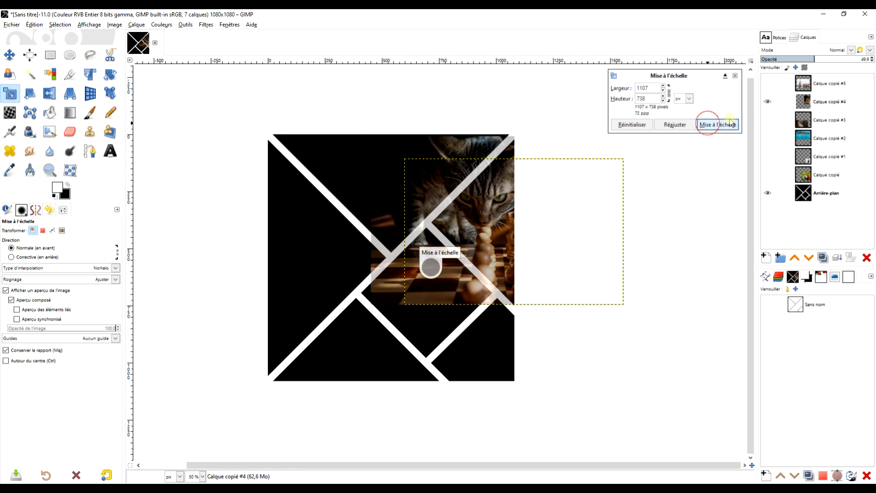
Hide the chess cat layer, show the windmill layer, and move it down to the collage's lower-left area.
{"action": "left_click", "coordinate": [830, 87]}
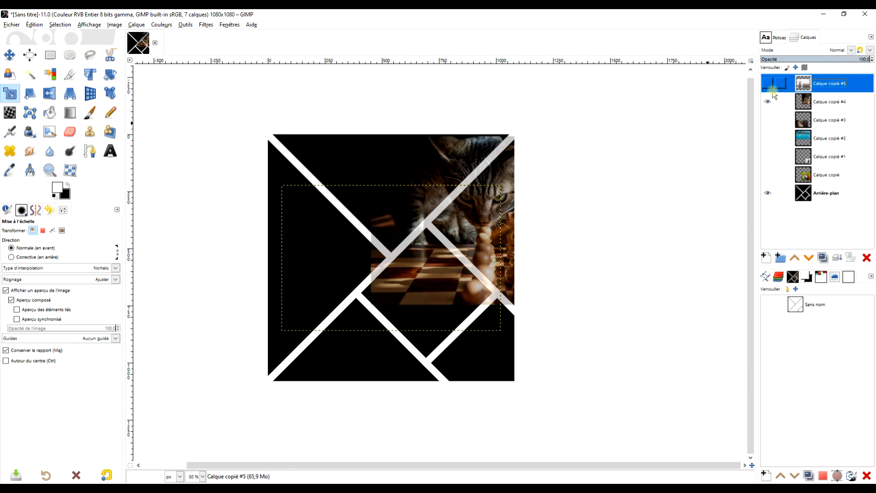
{"action": "left_click", "coordinate": [768, 101]}
{"action": "left_click", "coordinate": [768, 84]}
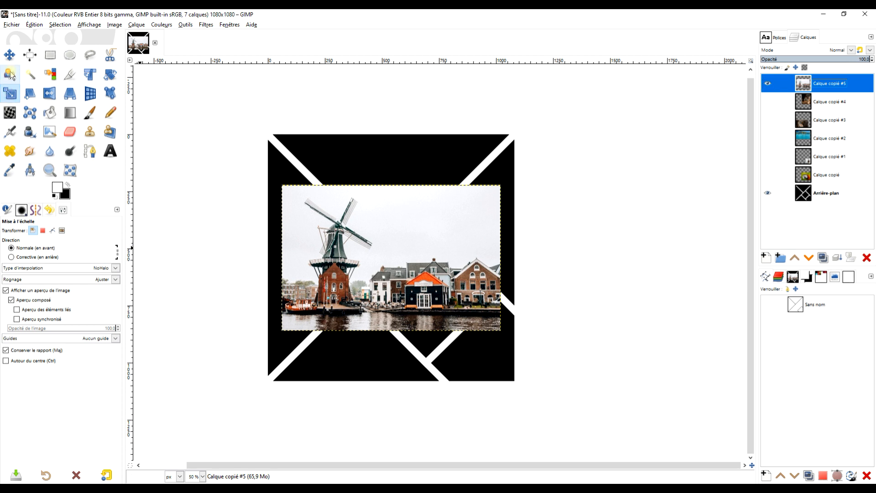
{"action": "left_click", "coordinate": [9, 54]}
{"action": "left_click_drag", "start_coordinate": [391, 259], "coordinate": [373, 307]}
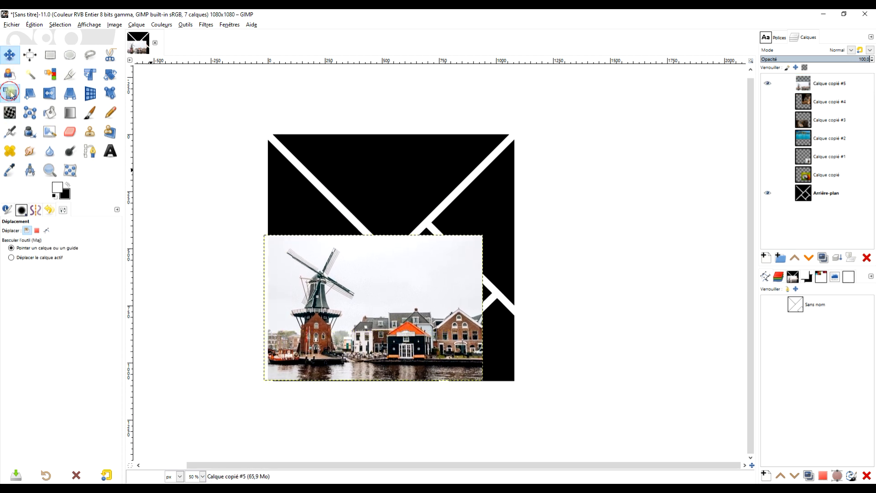
Enlarge the windmill layer proportionally to 1169 × 777 px, shift it up and left, and lower its opacity to about 55.
{"action": "left_click", "coordinate": [9, 93]}
{"action": "left_click", "coordinate": [397, 285]}
{"action": "left_click_drag", "start_coordinate": [489, 229], "coordinate": [525, 190]}
{"action": "left_click_drag", "start_coordinate": [402, 302], "coordinate": [355, 259]}
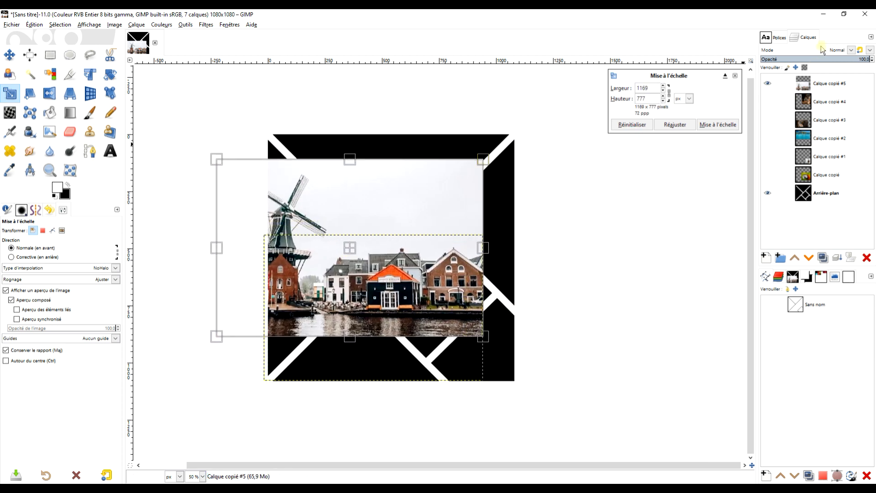
{"action": "left_click", "coordinate": [819, 60]}
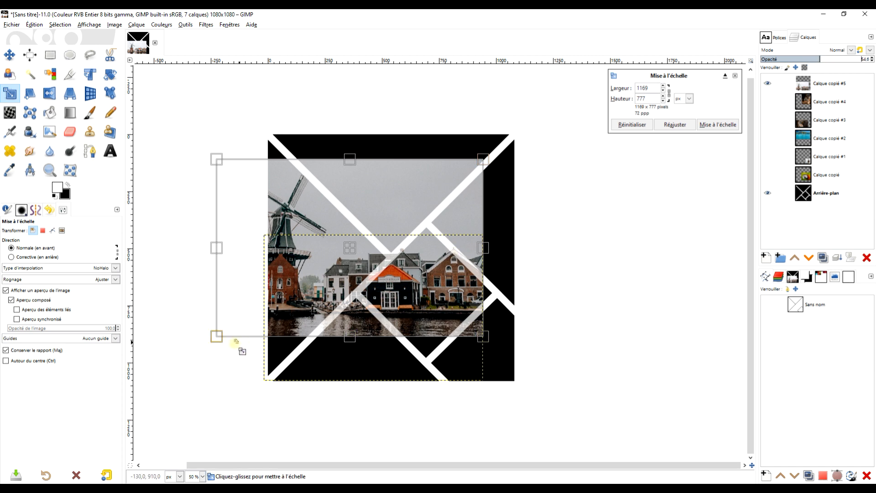
Scale the windmill layer to 1617 × 1075 px with the windmill in the left triangular section, and restore its opacity to 100.
{"action": "left_click_drag", "start_coordinate": [212, 341], "coordinate": [158, 393]}
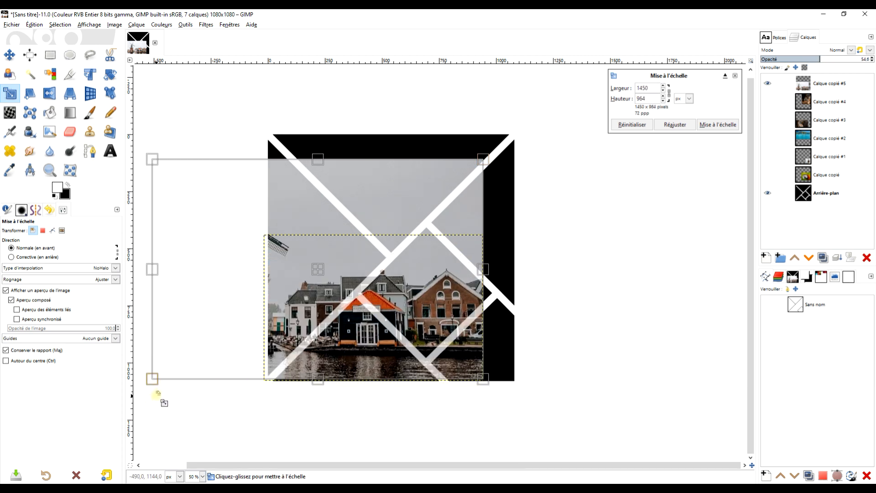
{"action": "left_click_drag", "start_coordinate": [322, 279], "coordinate": [343, 278]}
{"action": "left_click_drag", "start_coordinate": [515, 151], "coordinate": [540, 134]}
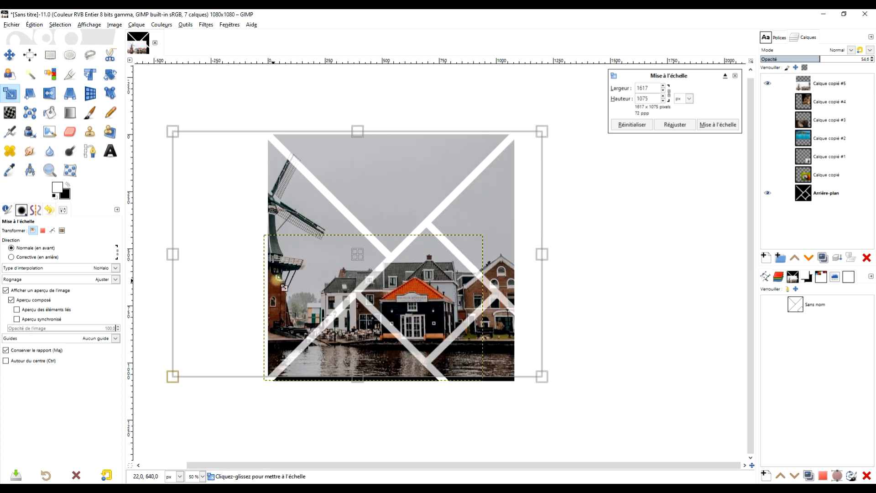
{"action": "left_click_drag", "start_coordinate": [358, 254], "coordinate": [406, 268]}
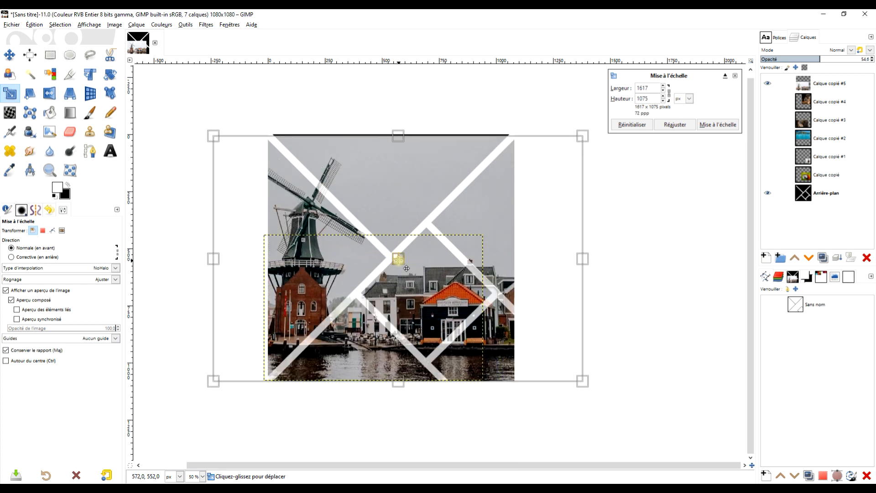
{"action": "left_click", "coordinate": [726, 126]}
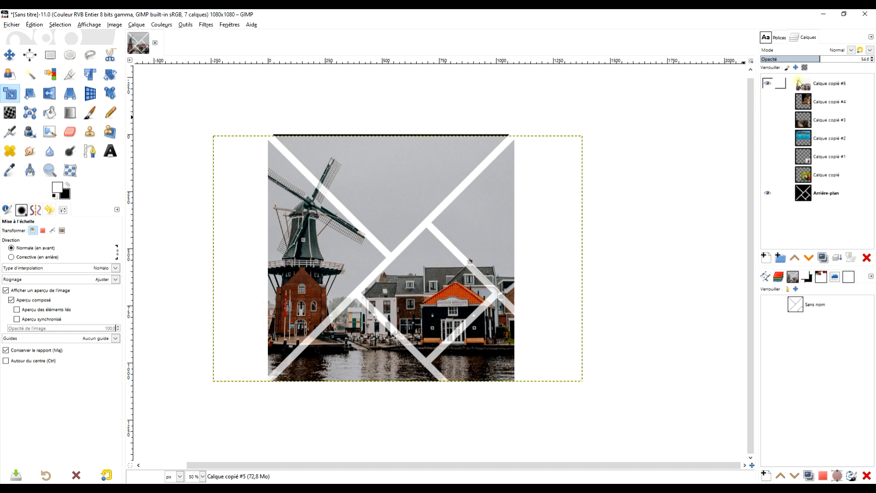
{"action": "left_click", "coordinate": [828, 82]}
{"action": "left_click_drag", "start_coordinate": [830, 60], "coordinate": [872, 59]}
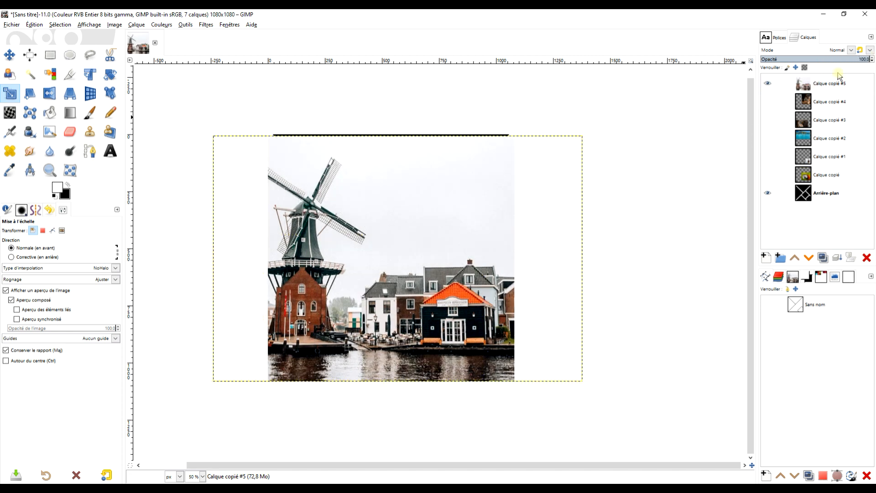
Select the left triangular section of the background layer (Arrière-plan) with the Fuzzy Select tool.
{"action": "left_click", "coordinate": [806, 197]}
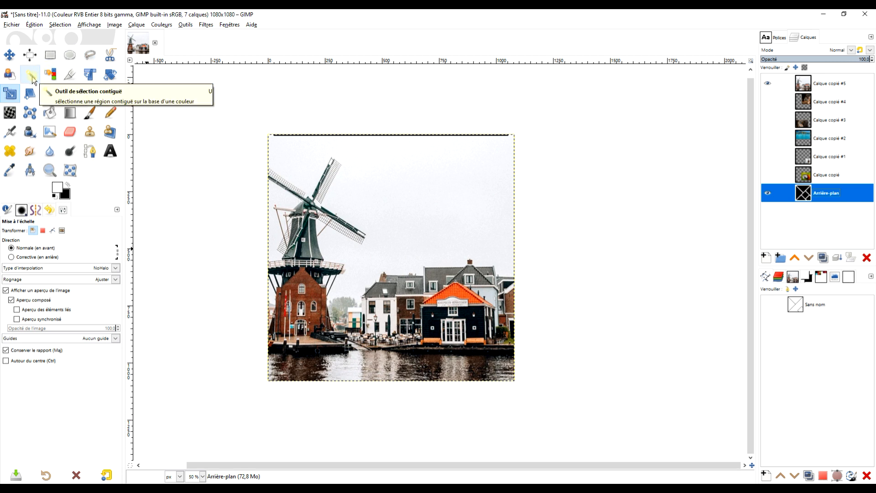
{"action": "left_click", "coordinate": [32, 76]}
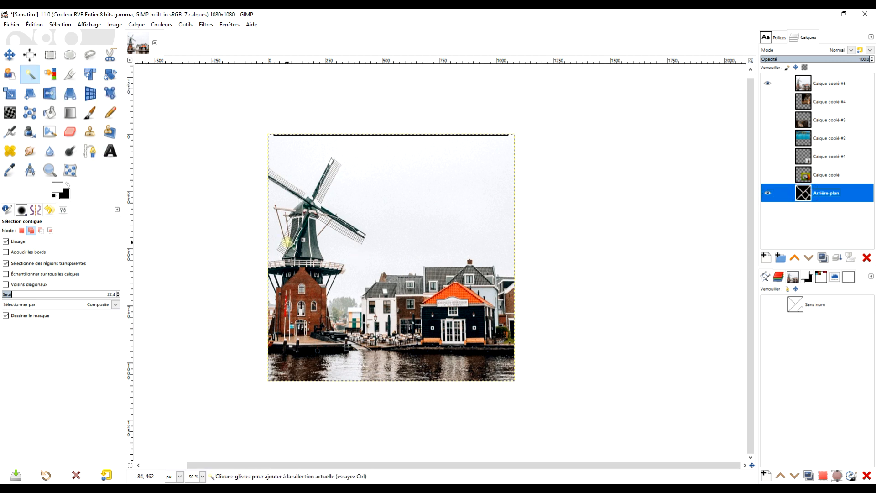
{"action": "left_click_drag", "start_coordinate": [286, 242], "coordinate": [288, 242]}
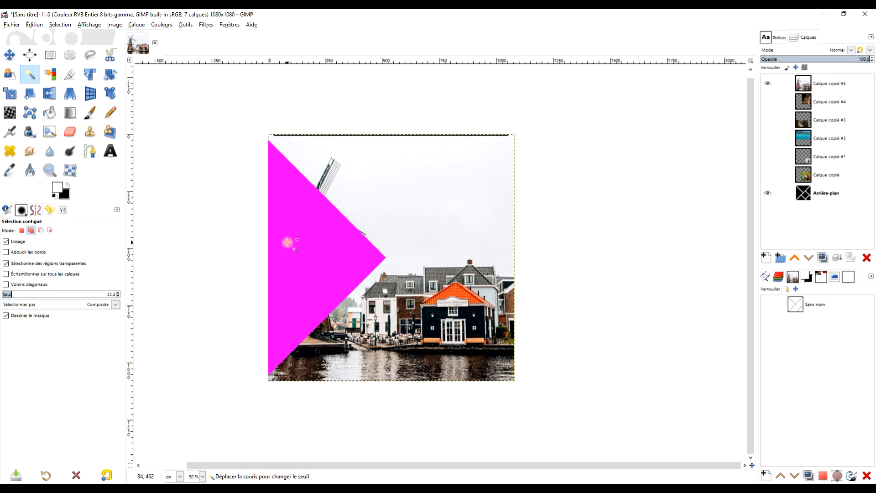
{"action": "left_click_drag", "start_coordinate": [287, 242], "coordinate": [288, 242]}
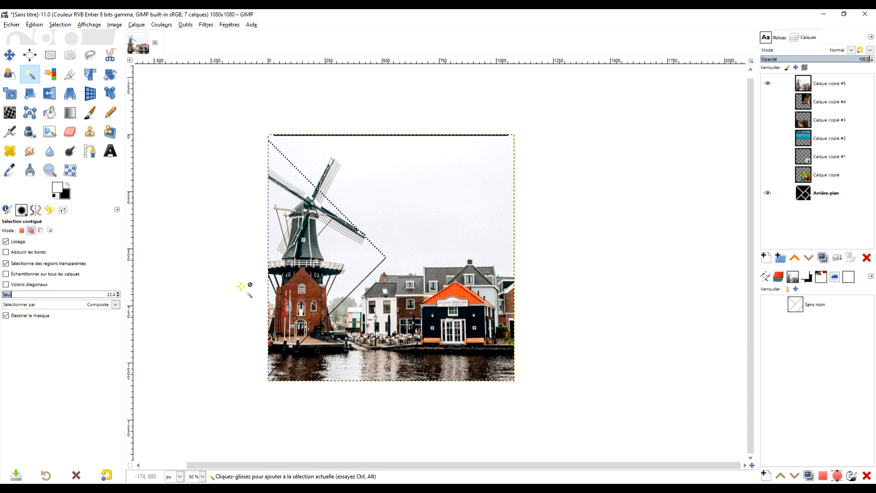
Finish selecting the left triangular section of the background and rename the windmill layer as moulin.
{"action": "left_click_drag", "start_coordinate": [324, 242], "coordinate": [324, 244]}
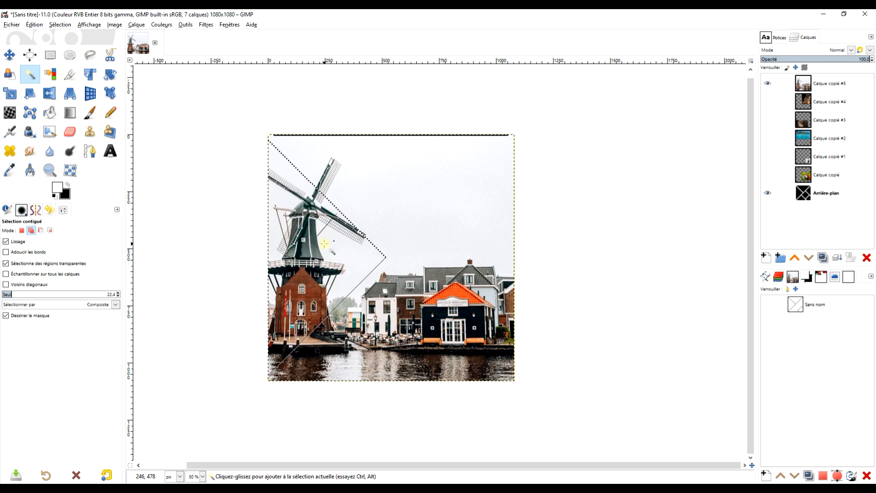
{"action": "left_click", "coordinate": [822, 86]}
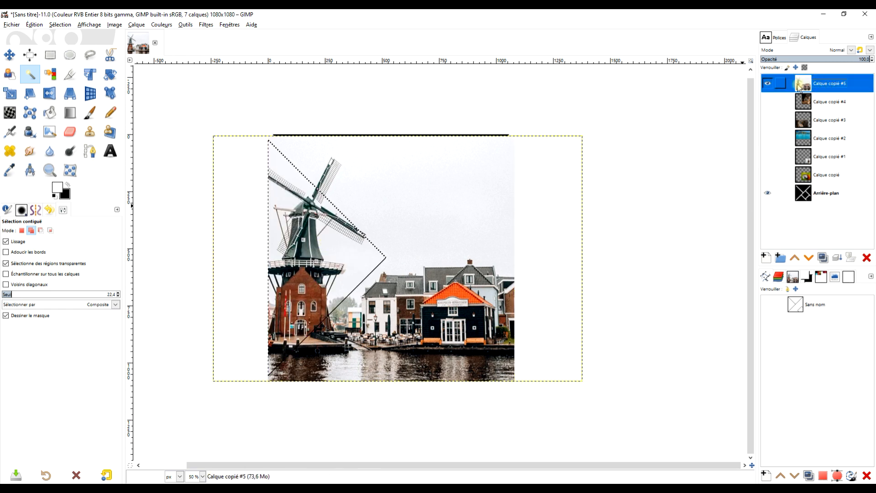
{"action": "double_click", "coordinate": [836, 85]}
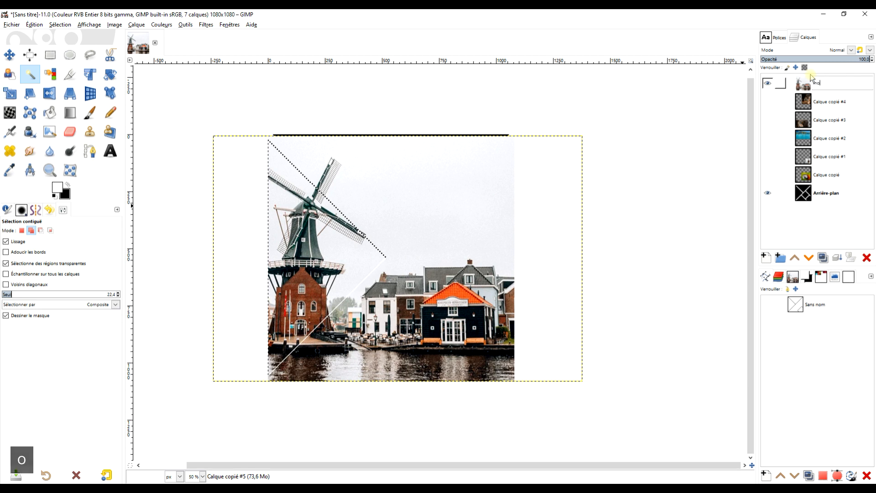
{"action": "type", "text": "moulin"}
{"action": "key", "text": "Return"}
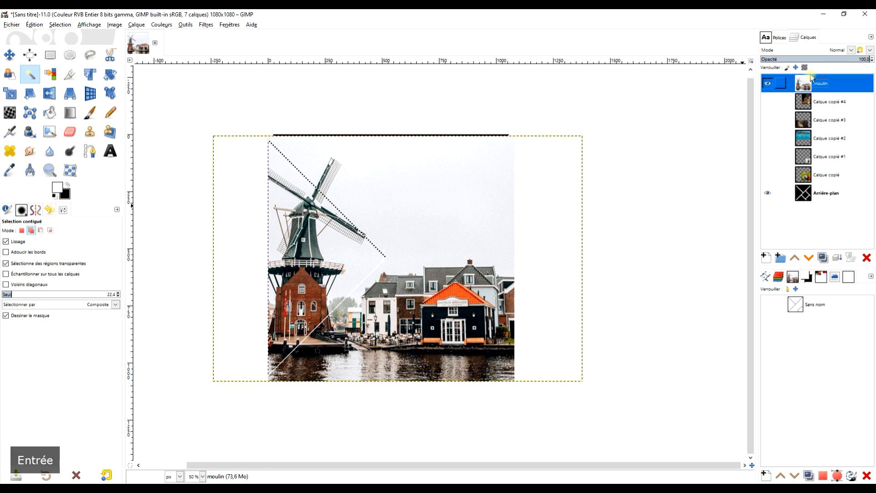
Add a layer mask to the moulin layer, initialised to the selection (Sélection).
{"action": "right_click", "coordinate": [809, 81]}
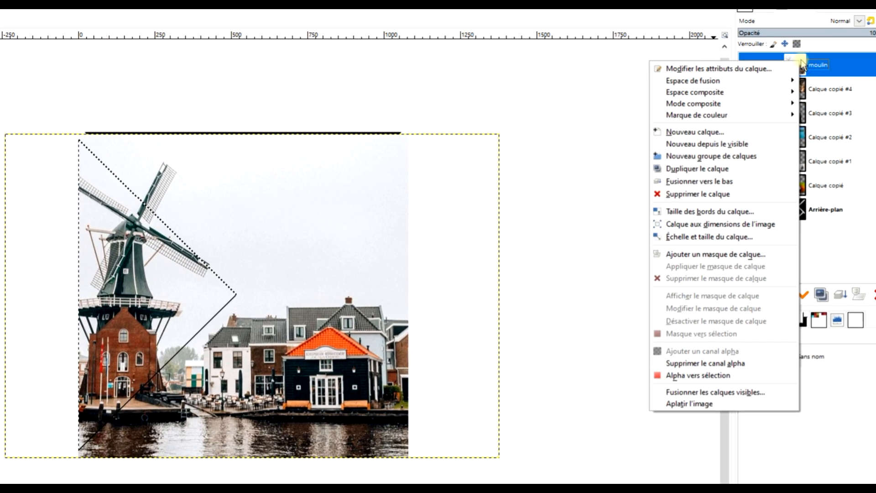
{"action": "left_click", "coordinate": [737, 257]}
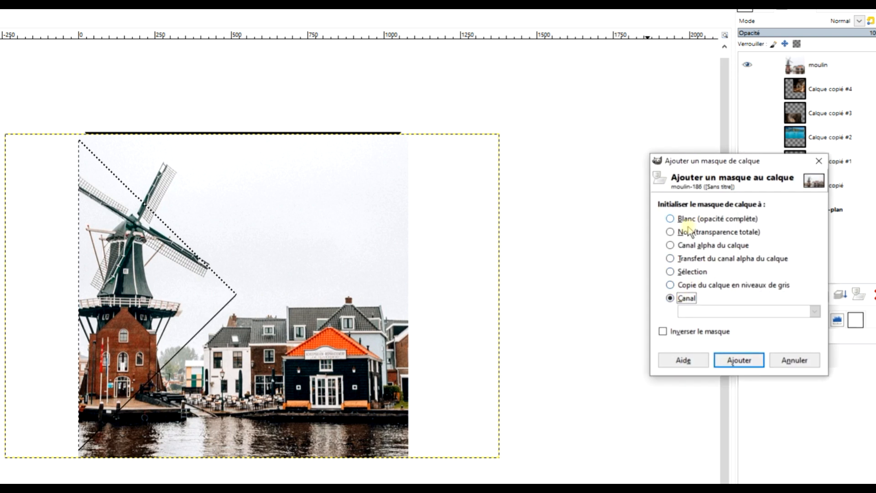
{"action": "left_click", "coordinate": [691, 271]}
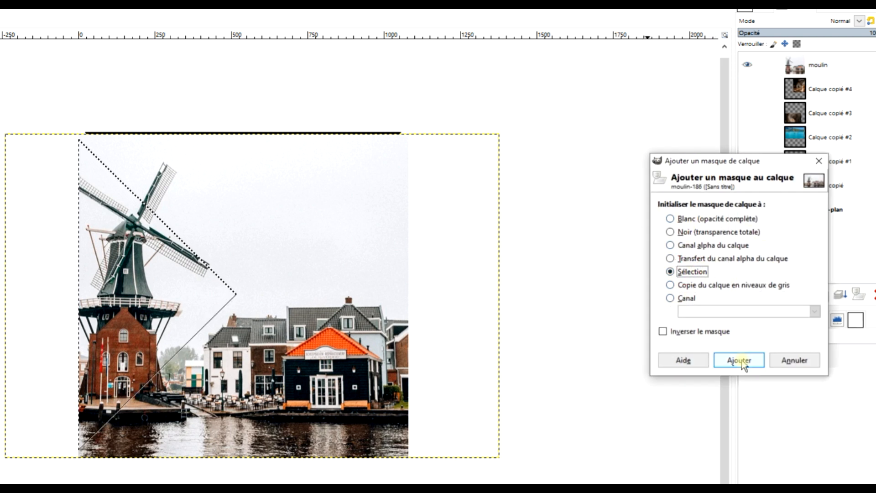
{"action": "left_click", "coordinate": [739, 361]}
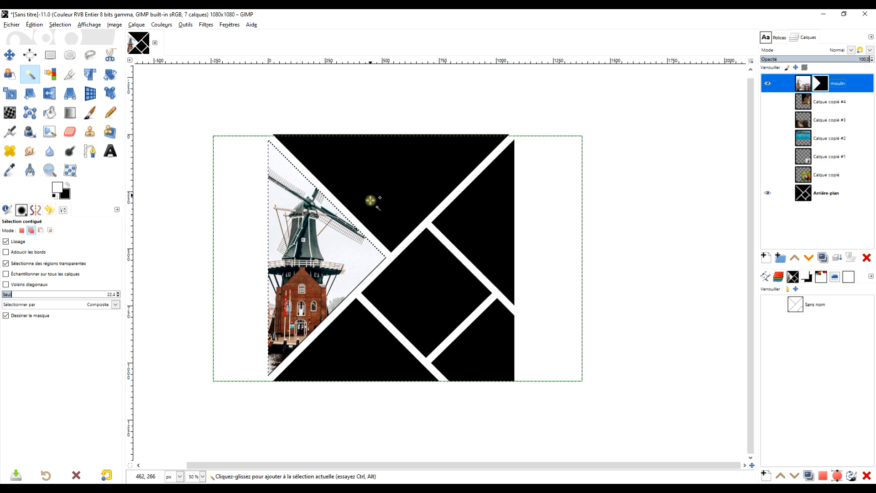
Hide the moulin layer, show the chess cat layer, and rename the cat layer as chat.
{"action": "left_click", "coordinate": [766, 83]}
{"action": "left_click", "coordinate": [766, 102]}
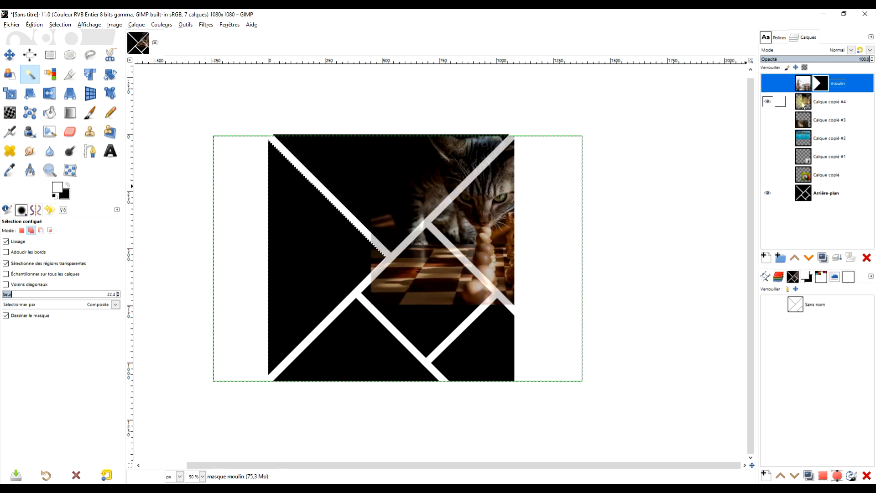
{"action": "double_click", "coordinate": [826, 102]}
{"action": "type", "text": "chat"}
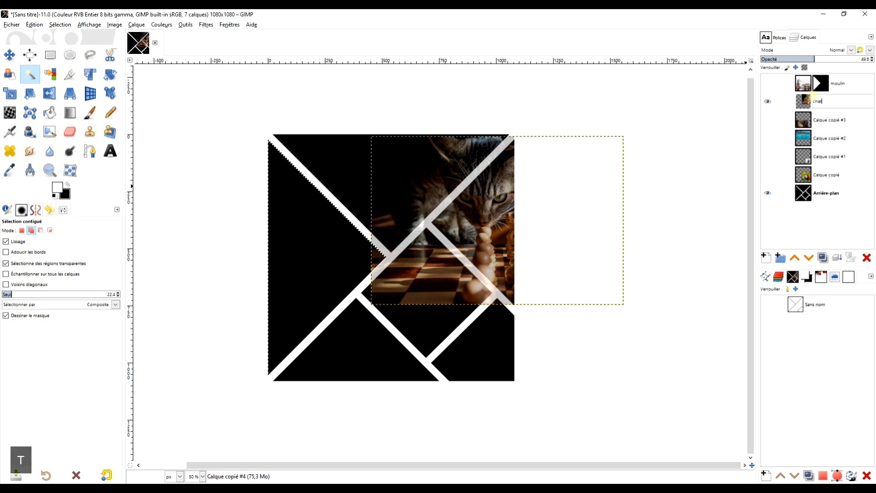
{"action": "key", "text": "Return"}
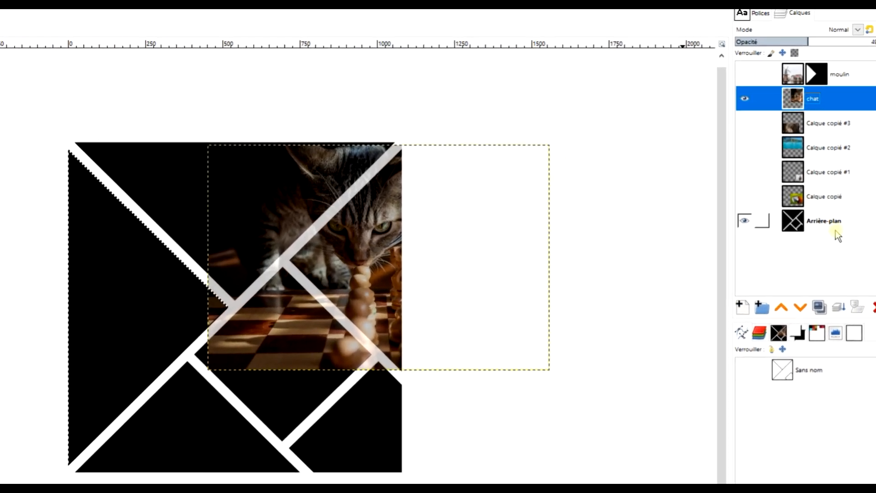
Add the right triangular section of Arrière-plan to the selection and give the chat layer a mask initialised to Sélection.
{"action": "left_click", "coordinate": [836, 226]}
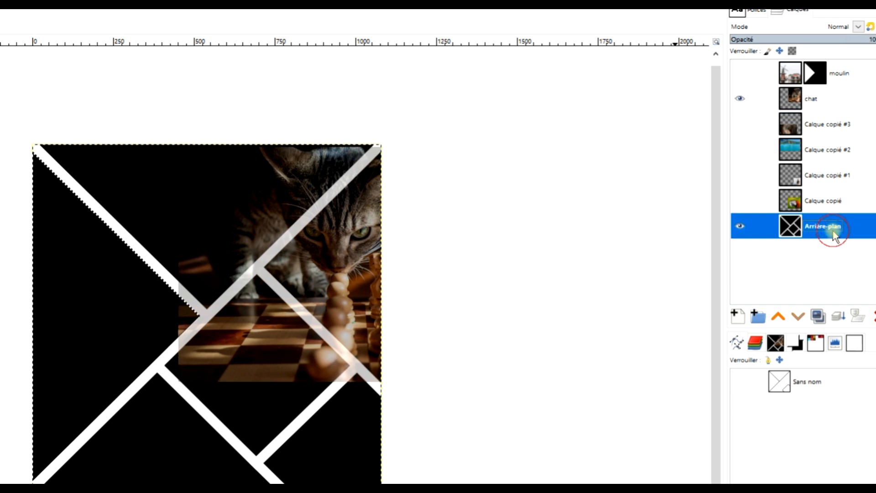
{"action": "left_click_drag", "start_coordinate": [326, 277], "coordinate": [326, 277]}
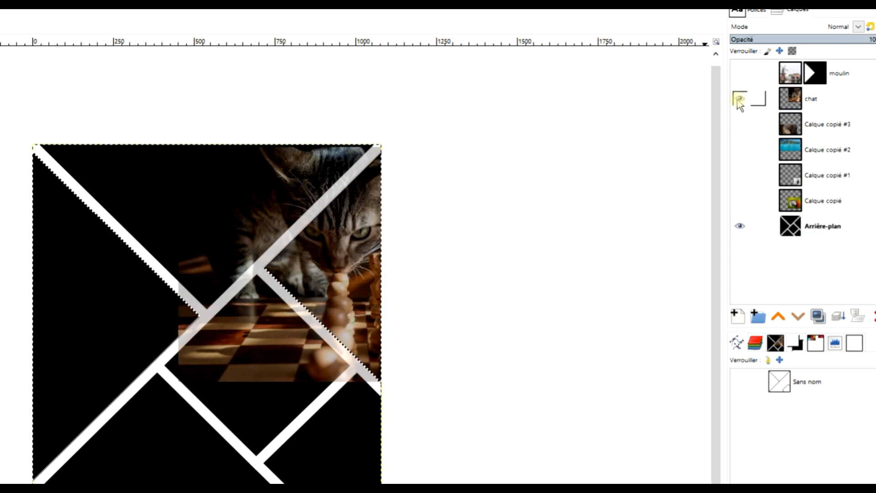
{"action": "left_click", "coordinate": [784, 99]}
{"action": "right_click", "coordinate": [783, 99]}
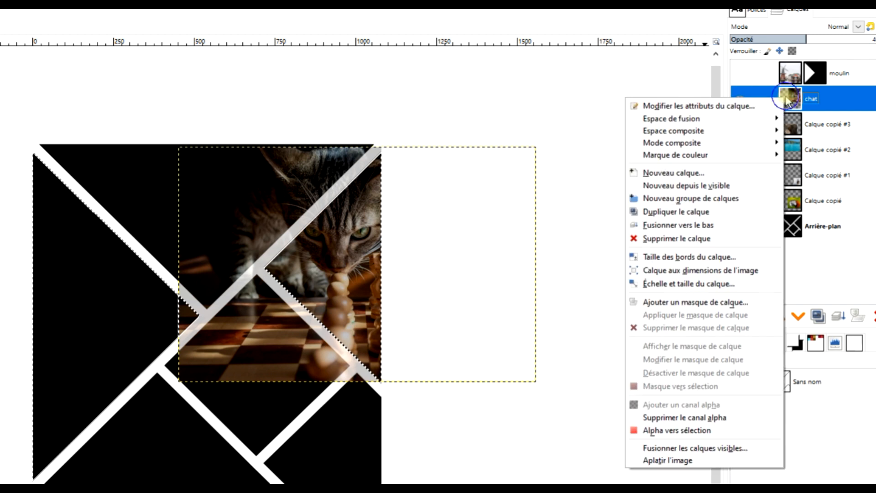
{"action": "left_click", "coordinate": [727, 301]}
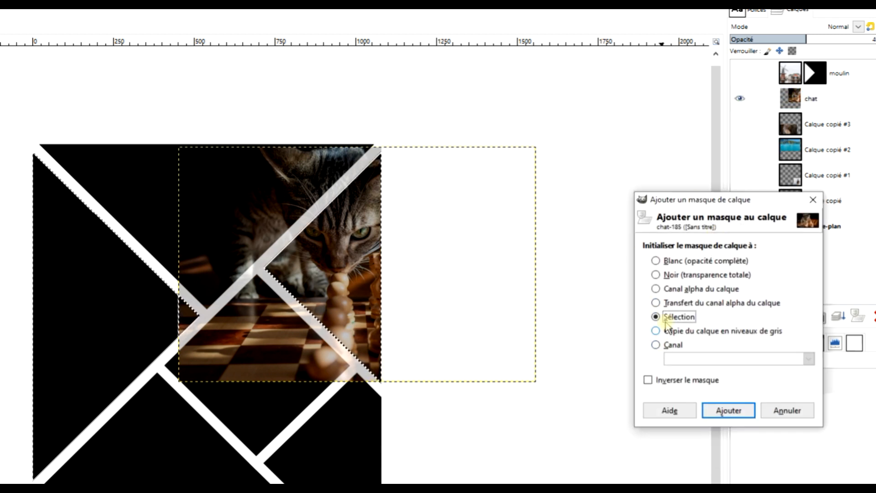
{"action": "left_click", "coordinate": [728, 410]}
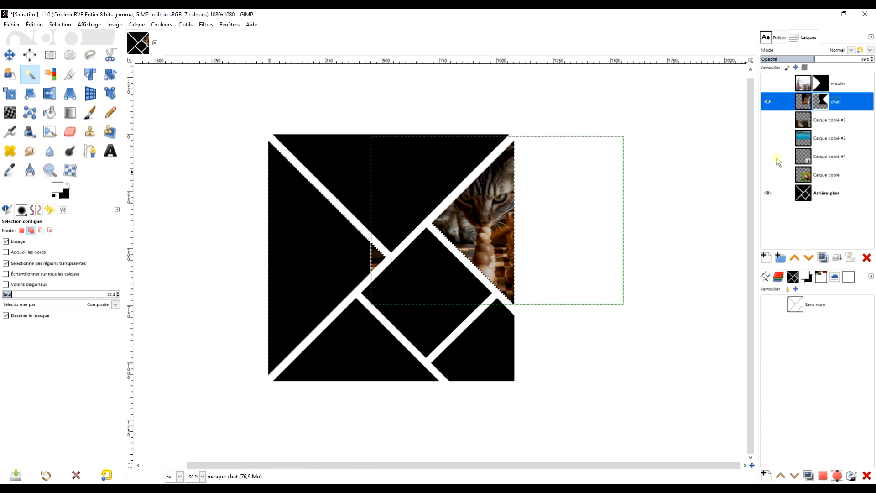
Hide the chat layer, show the dog's eye layer, and rename the dog layer as chien.
{"action": "left_click", "coordinate": [762, 104]}
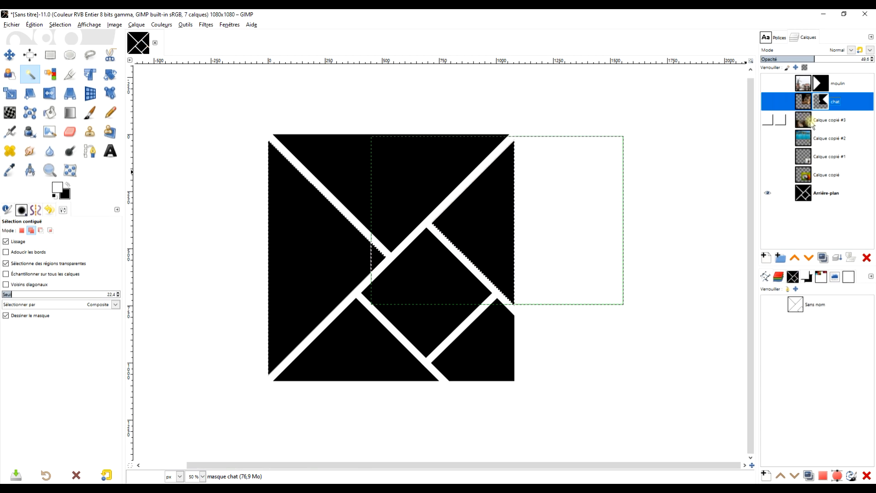
{"action": "left_click", "coordinate": [773, 120]}
{"action": "left_click", "coordinate": [768, 120]}
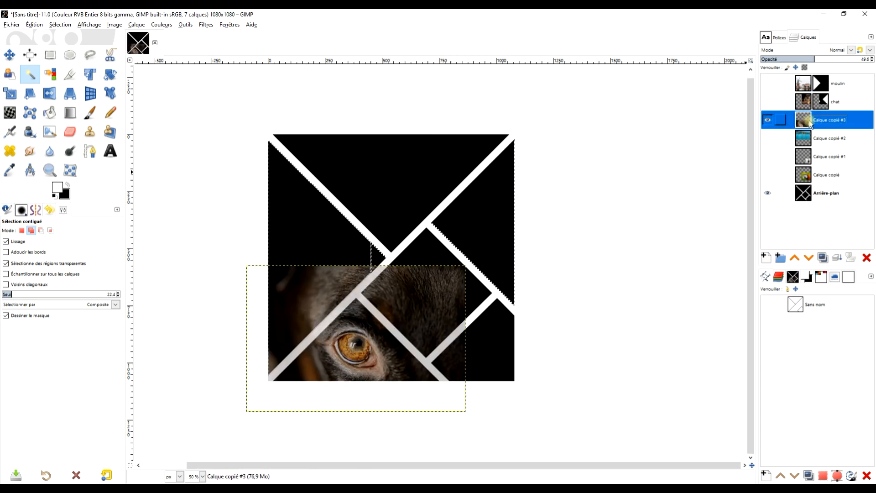
{"action": "double_click", "coordinate": [826, 120]}
{"action": "type", "text": "chien"}
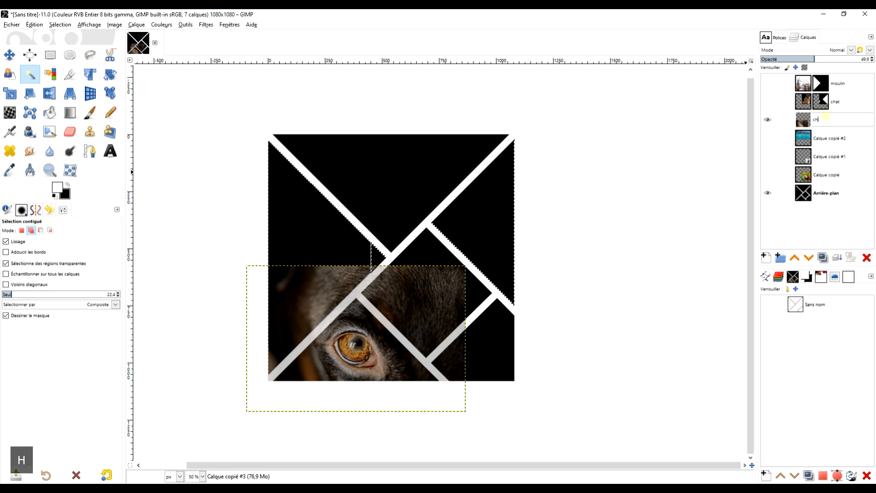
{"action": "key", "text": "Return"}
Clear the existing selection and select the lower-left triangular section of Arrière-plan with the Fuzzy Select tool.
{"action": "left_click", "coordinate": [50, 54]}
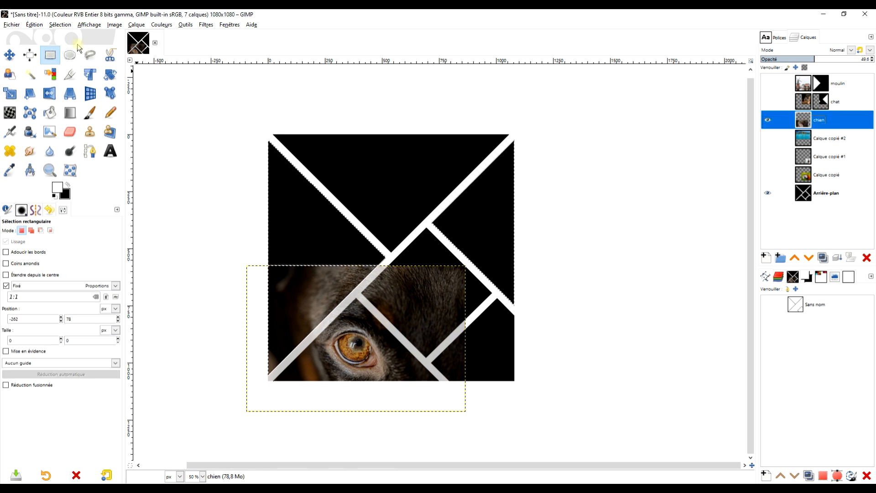
{"action": "left_click", "coordinate": [59, 25]}
{"action": "left_click", "coordinate": [71, 43]}
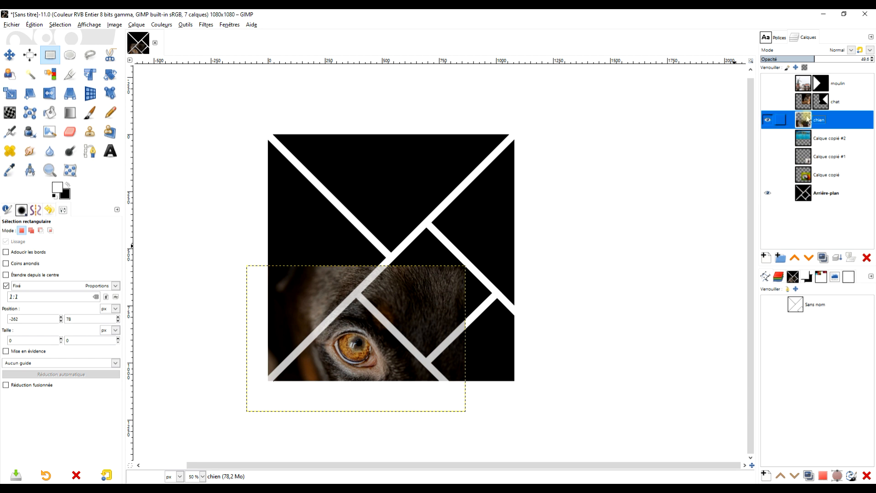
{"action": "left_click", "coordinate": [801, 195]}
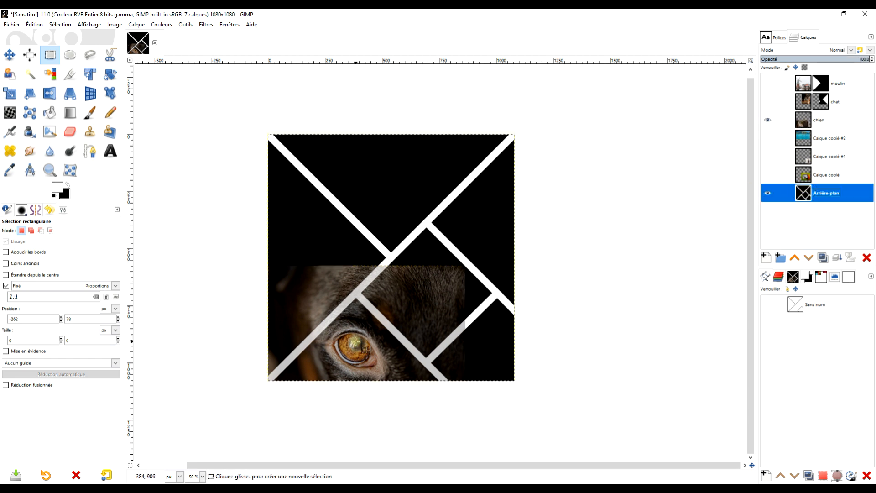
{"action": "left_click", "coordinate": [39, 79]}
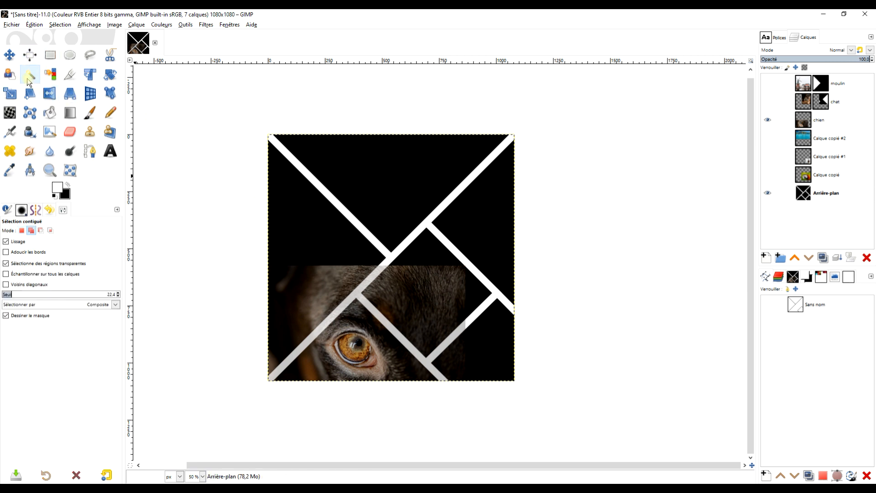
{"action": "left_click_drag", "start_coordinate": [351, 335], "coordinate": [350, 336]}
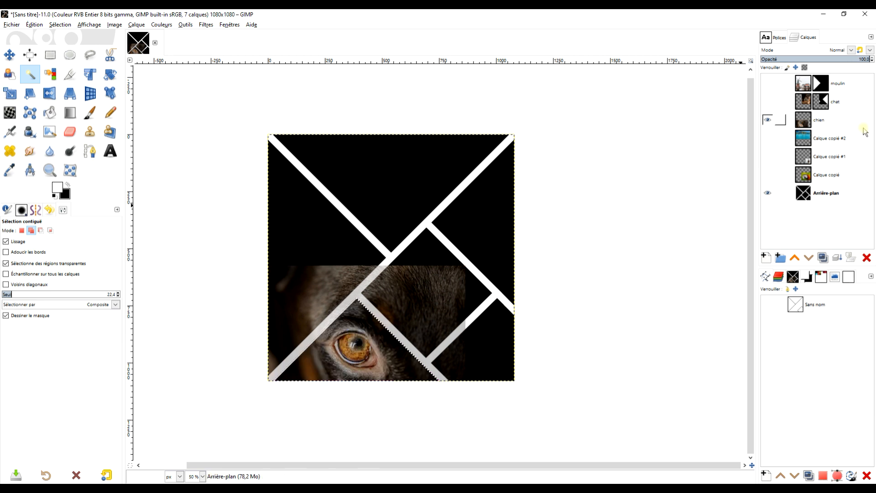
Add a layer mask to the chien layer, initialised to Sélection, and clear the selection.
{"action": "left_click", "coordinate": [805, 120]}
{"action": "right_click", "coordinate": [805, 120]}
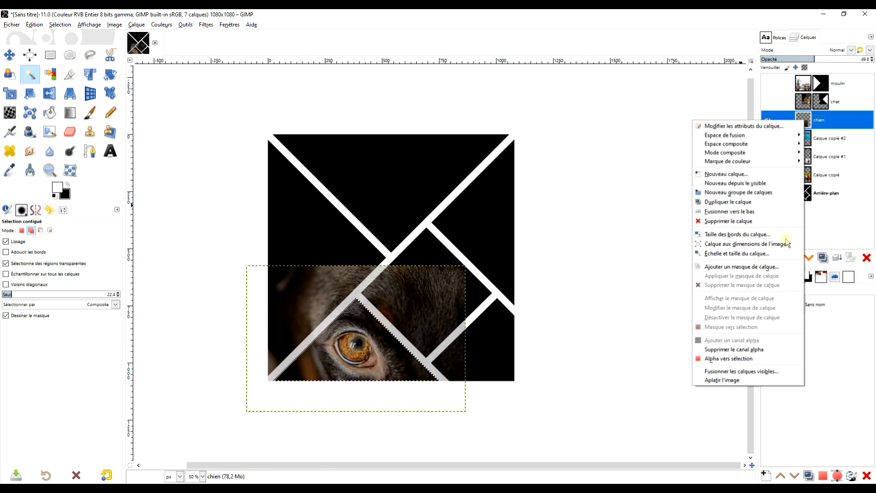
{"action": "left_click", "coordinate": [771, 267]}
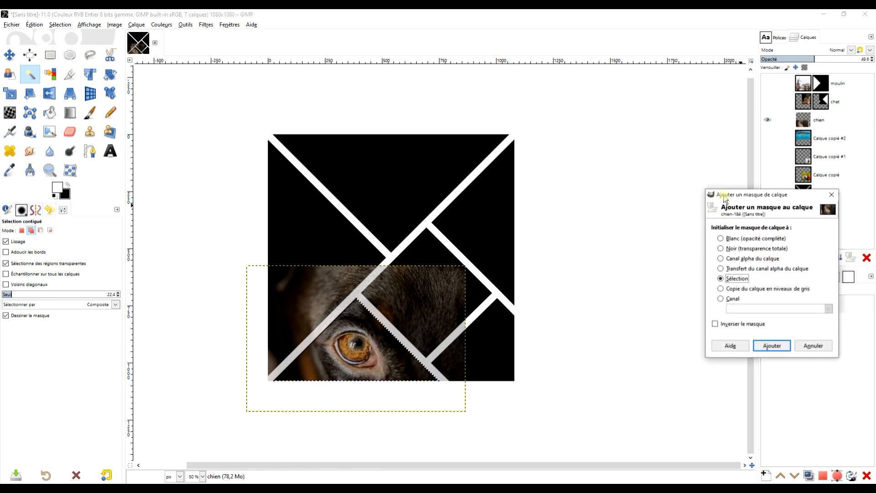
{"action": "left_click", "coordinate": [770, 345]}
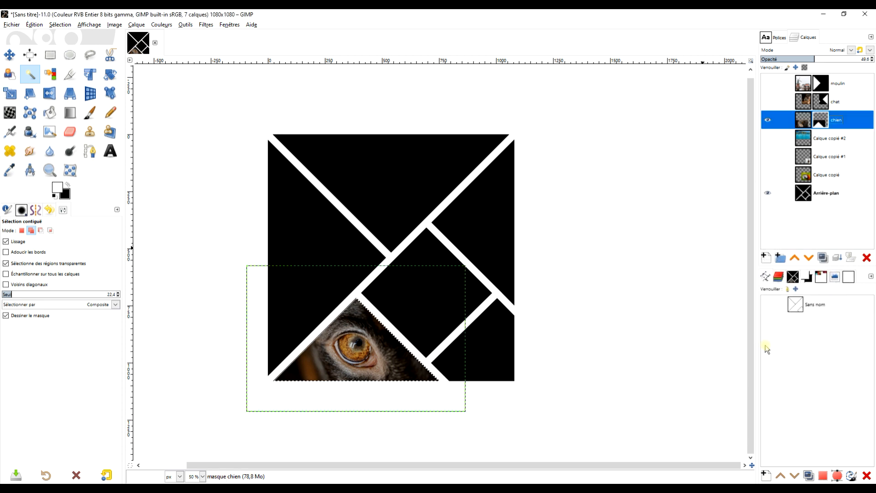
{"action": "left_click", "coordinate": [60, 24]}
{"action": "left_click", "coordinate": [80, 49]}
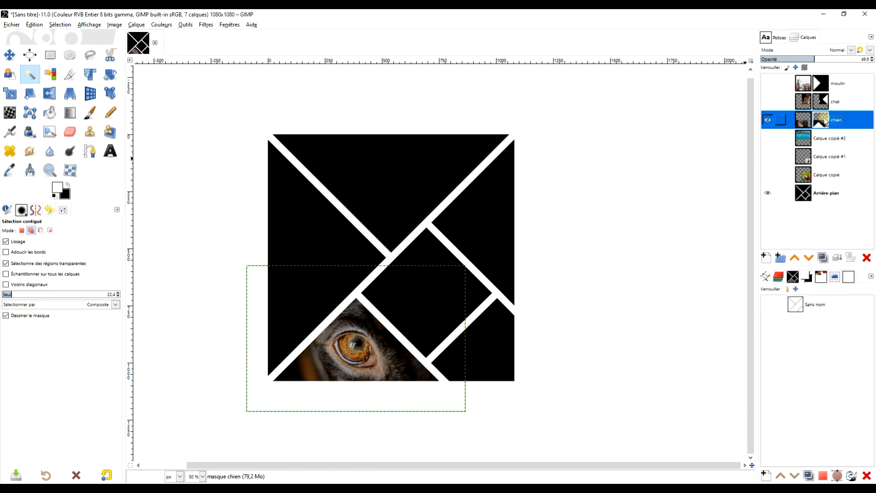
Hide the chien layer, show the tropical island layer, and rename the island layer as ile.
{"action": "left_click", "coordinate": [801, 141]}
{"action": "left_click", "coordinate": [768, 121]}
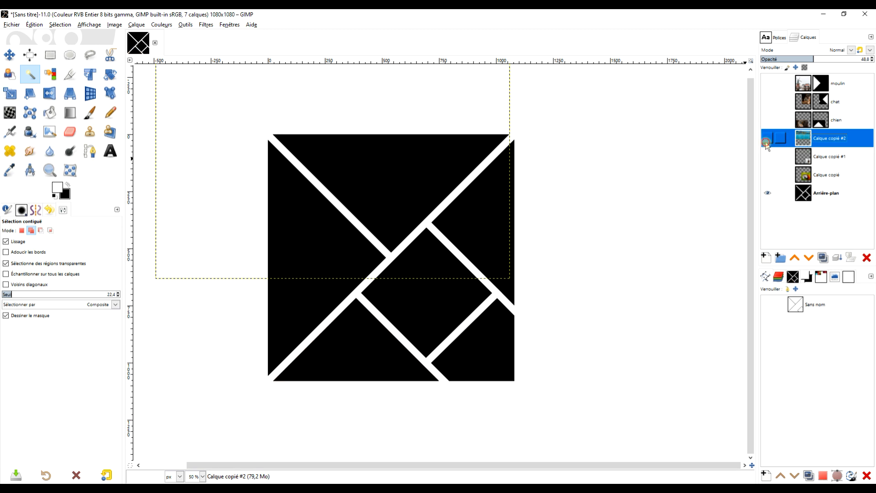
{"action": "left_click", "coordinate": [767, 139]}
{"action": "double_click", "coordinate": [827, 138]}
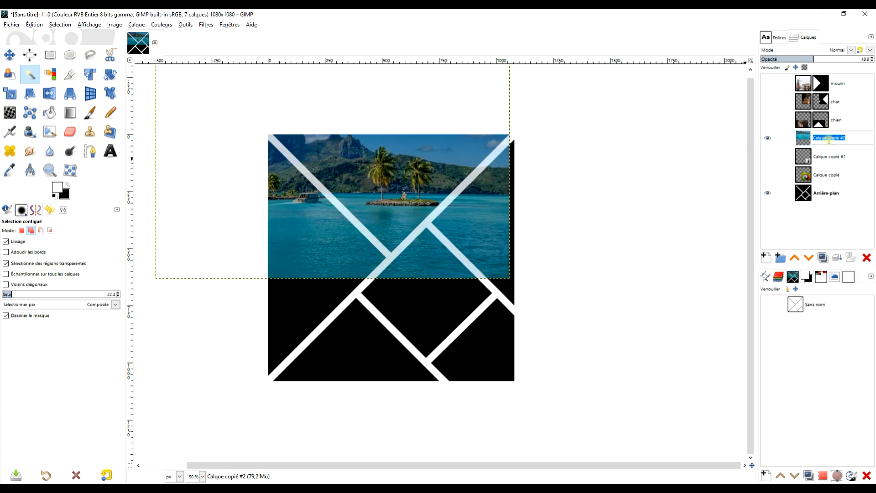
{"action": "type", "text": "ile"}
{"action": "key", "text": "Return"}
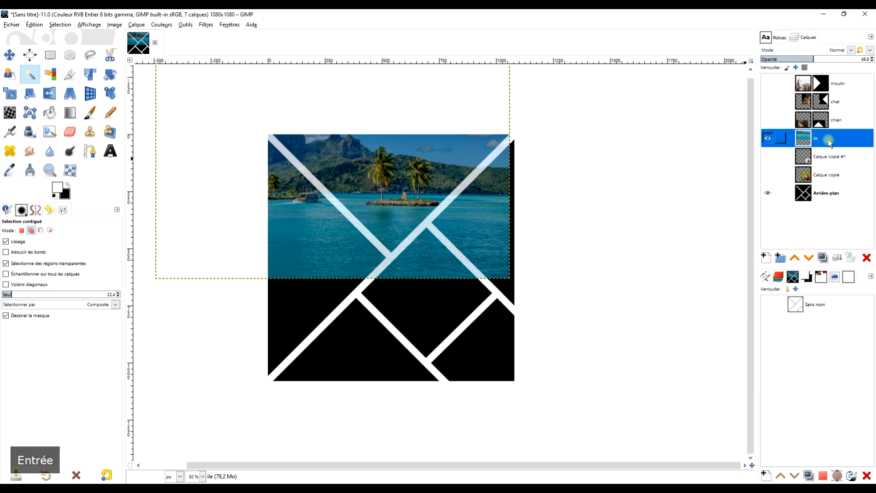
Fuzzy-select the upper triangular section of Arrière-plan and add a layer mask initialised to Sélection to the ile layer.
{"action": "left_click", "coordinate": [806, 200]}
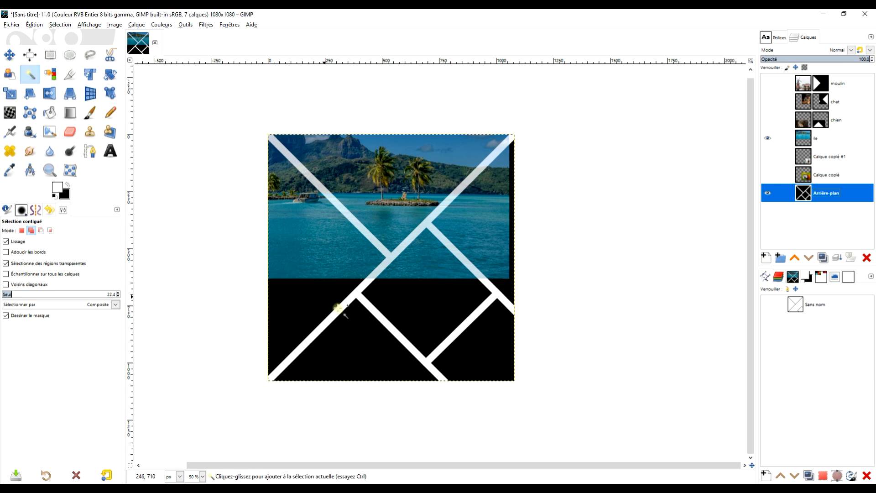
{"action": "left_click_drag", "start_coordinate": [404, 178], "coordinate": [405, 178]}
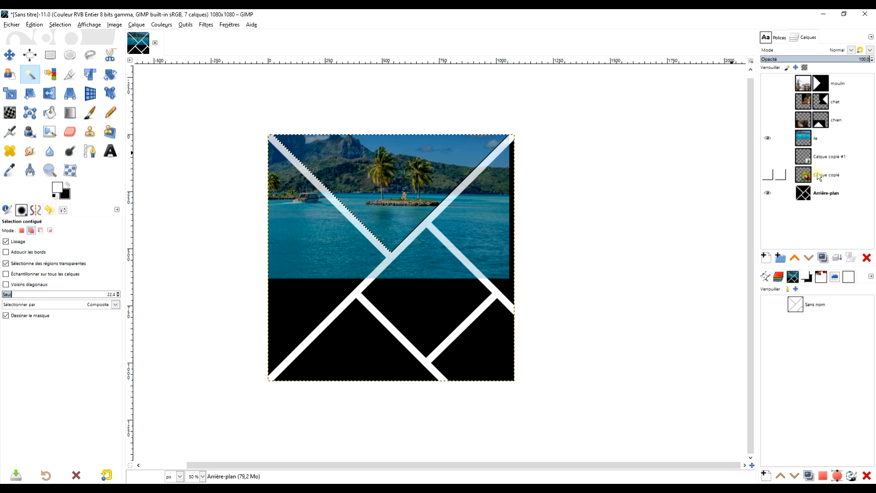
{"action": "left_click", "coordinate": [803, 137]}
{"action": "right_click", "coordinate": [804, 137]}
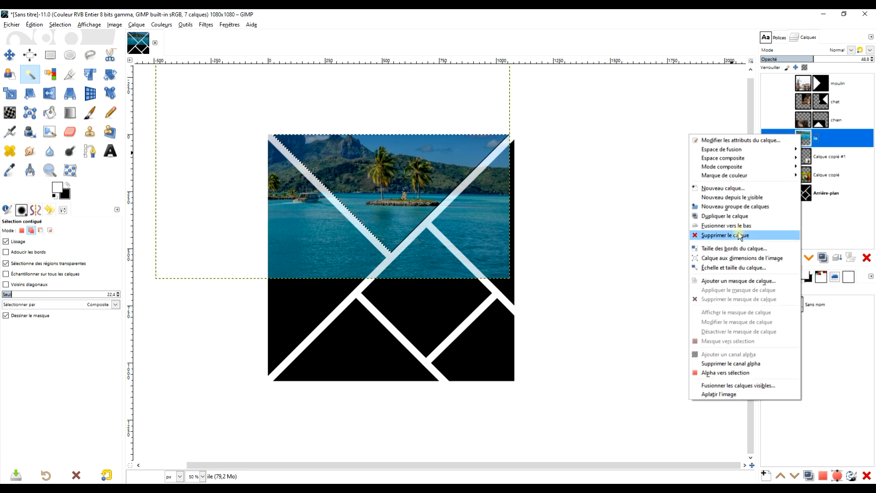
{"action": "left_click", "coordinate": [739, 281]}
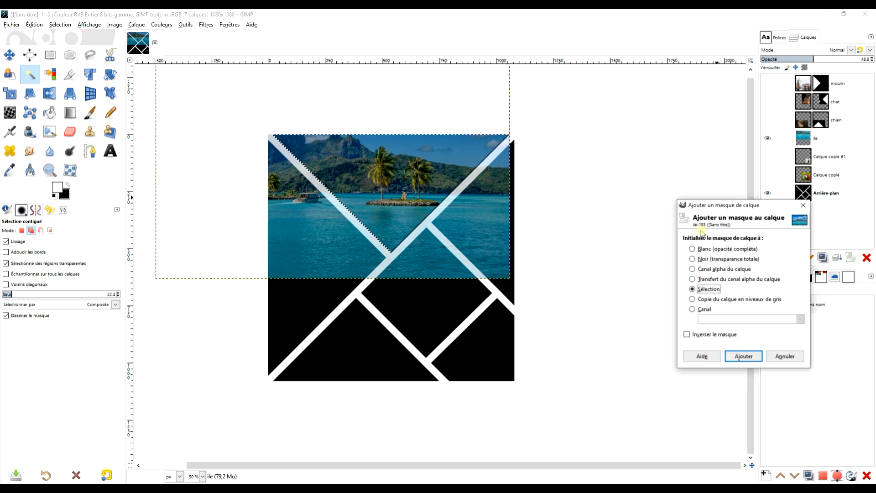
{"action": "left_click", "coordinate": [727, 356]}
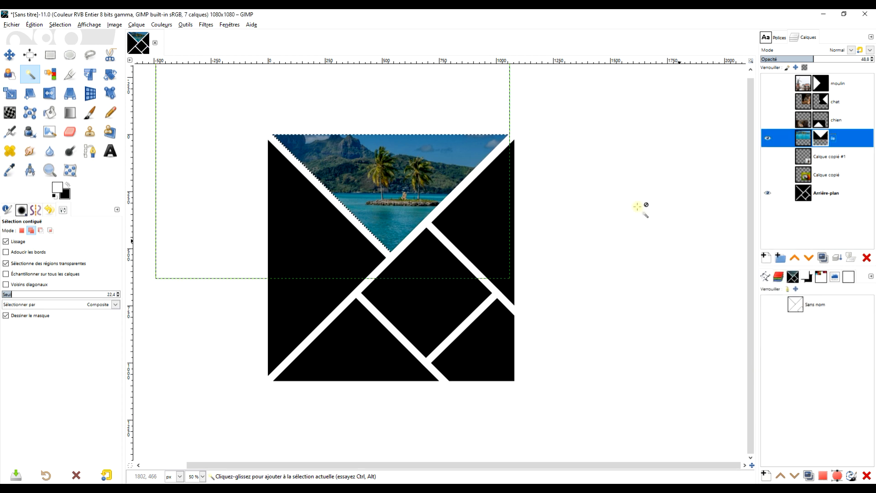
Hide the ile layer, show the layer with the dog in the snow, and rename it as chien neige.
{"action": "left_click", "coordinate": [769, 139]}
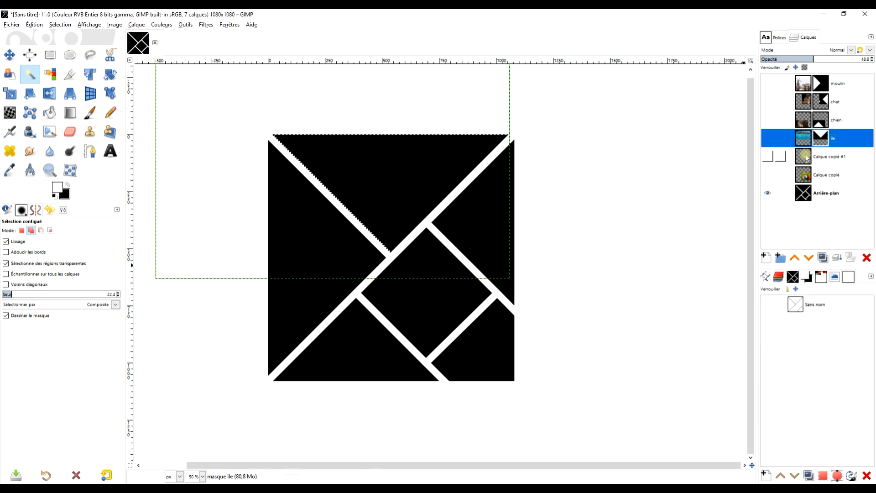
{"action": "left_click", "coordinate": [811, 160]}
{"action": "left_click", "coordinate": [768, 158]}
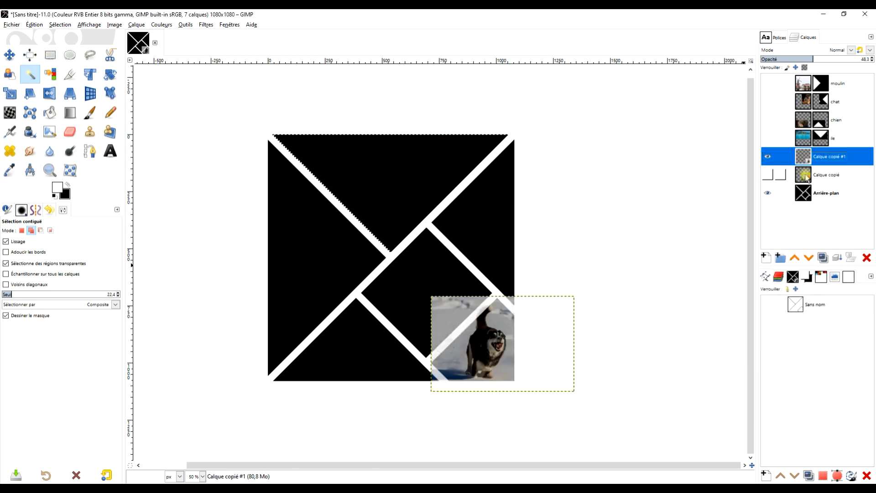
{"action": "double_click", "coordinate": [827, 156]}
{"action": "type", "text": "chien neige"}
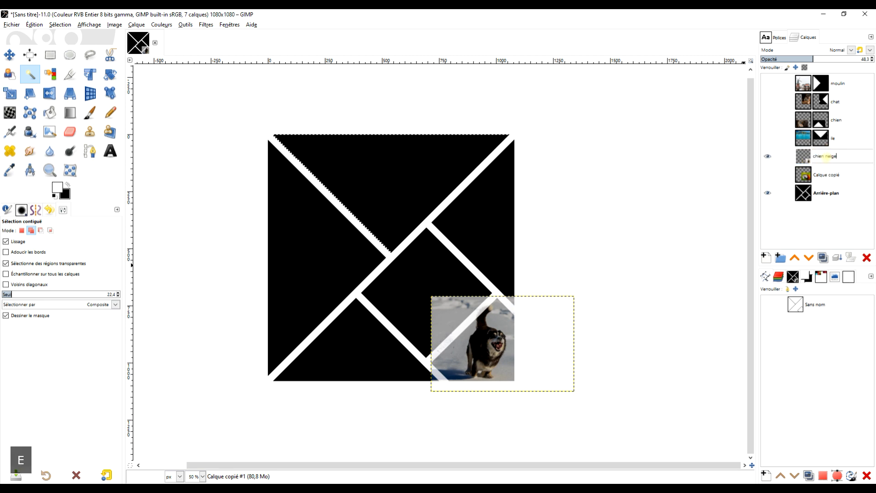
{"action": "key", "text": "Return"}
Fuzzy-select the lower-right corner section of Arrière-plan and add a layer mask initialised to Sélection to the chien neige layer.
{"action": "left_click", "coordinate": [807, 193]}
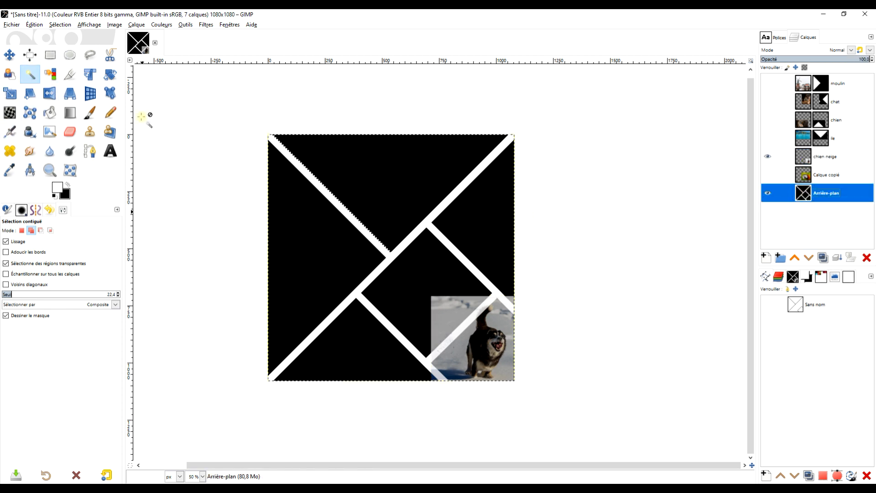
{"action": "left_click", "coordinate": [490, 344]}
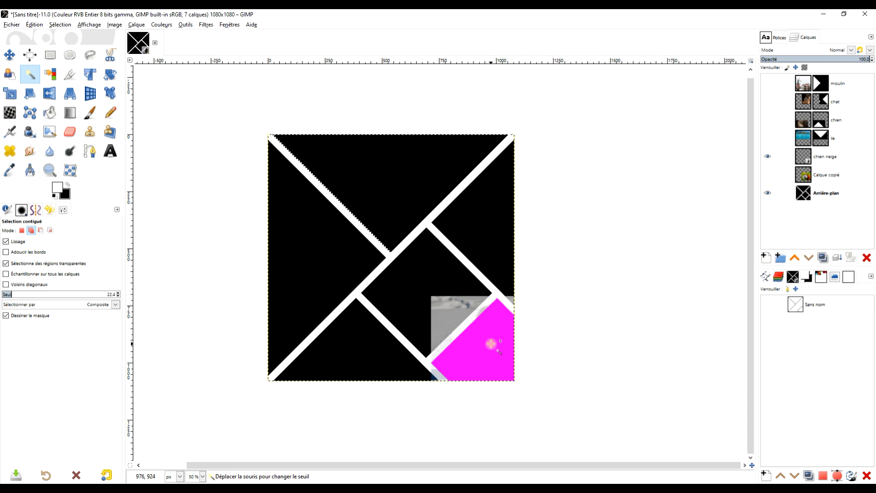
{"action": "left_click_drag", "start_coordinate": [491, 343], "coordinate": [512, 326]}
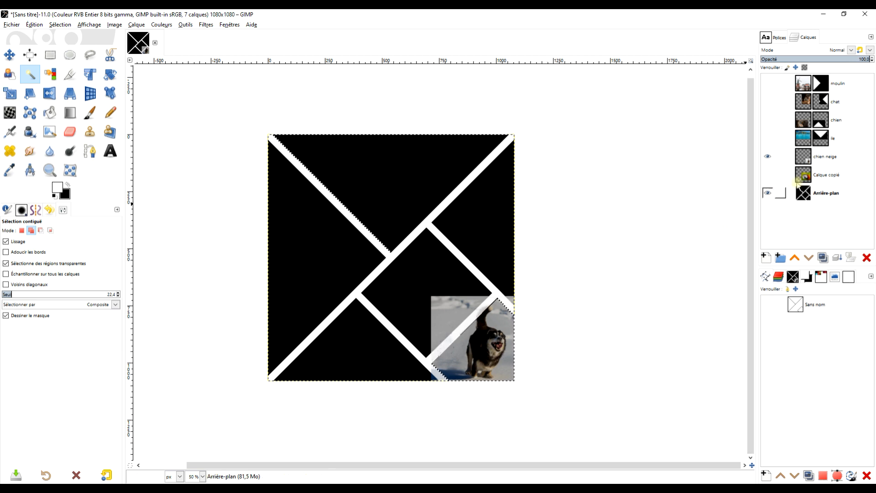
{"action": "left_click", "coordinate": [801, 157]}
{"action": "right_click", "coordinate": [802, 159]}
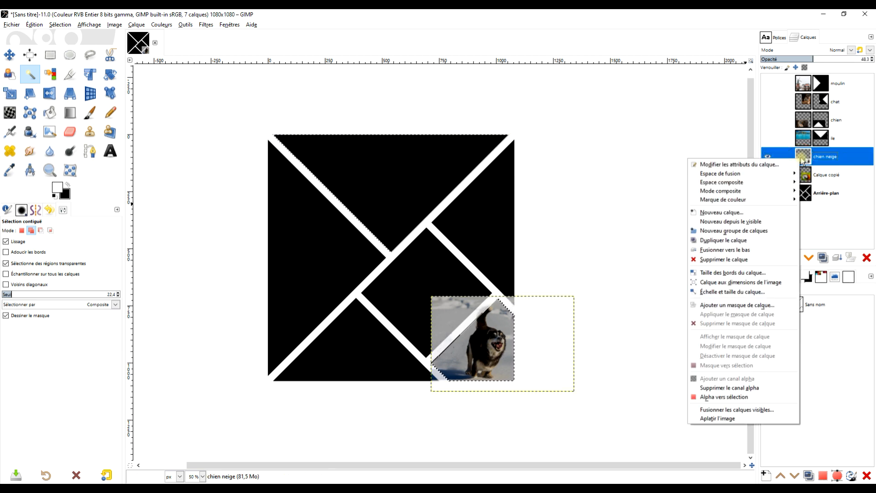
{"action": "left_click", "coordinate": [758, 305]}
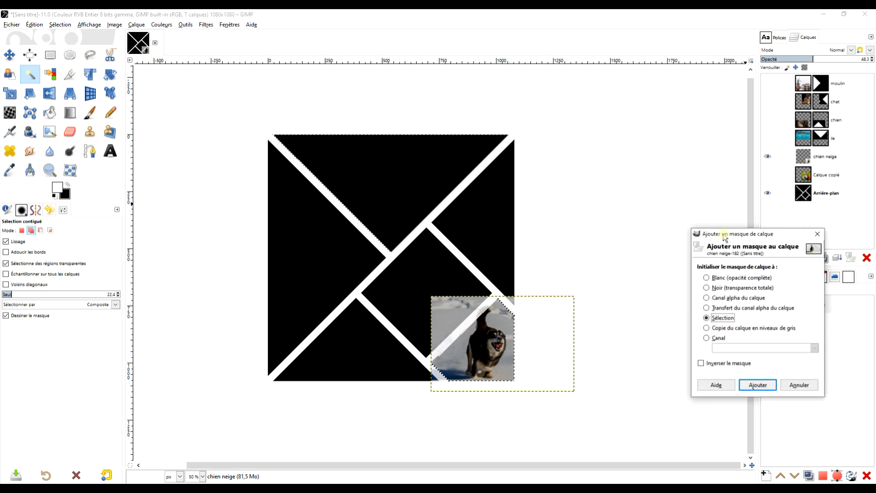
{"action": "left_click", "coordinate": [758, 386]}
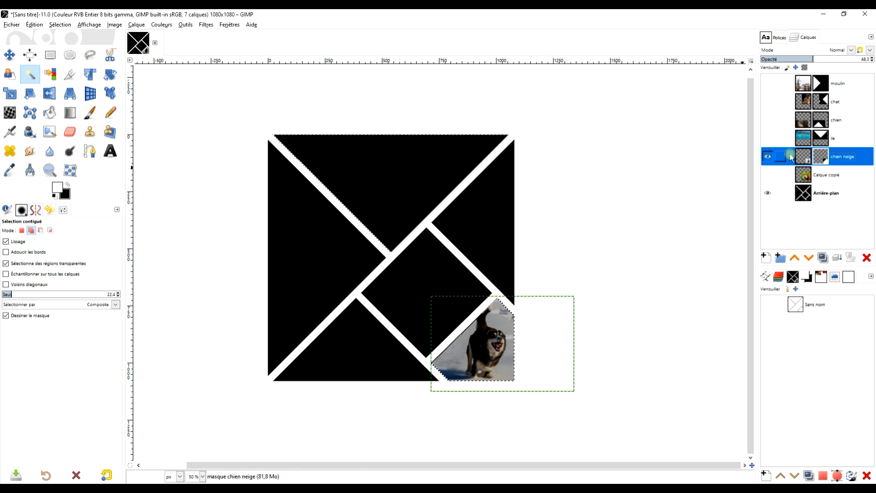
Hide the chien neige layer, show the parrot layer, and rename the parrot layer as perroquet.
{"action": "left_click", "coordinate": [804, 174]}
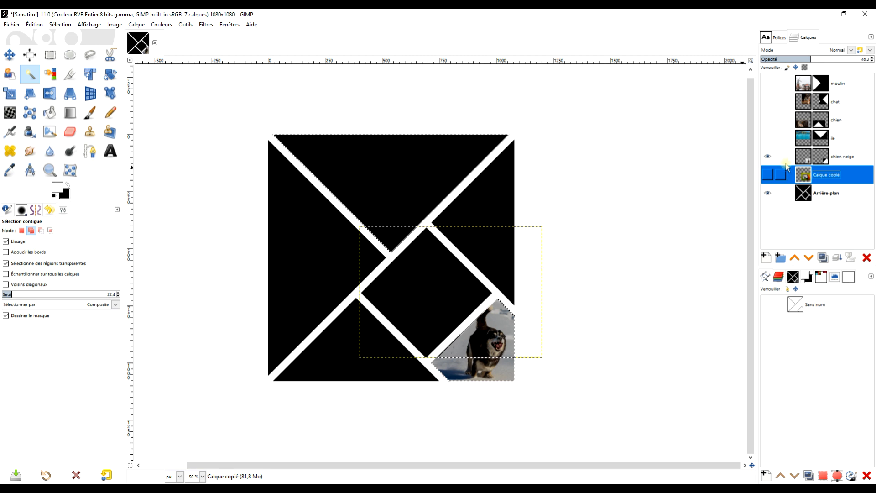
{"action": "left_click", "coordinate": [768, 156]}
{"action": "left_click", "coordinate": [767, 174]}
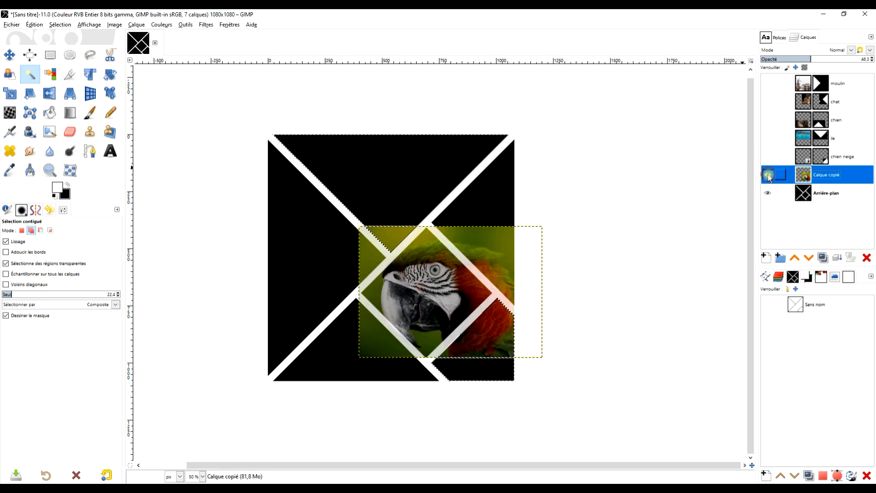
{"action": "double_click", "coordinate": [816, 175]}
{"action": "type", "text": "perroqu"}
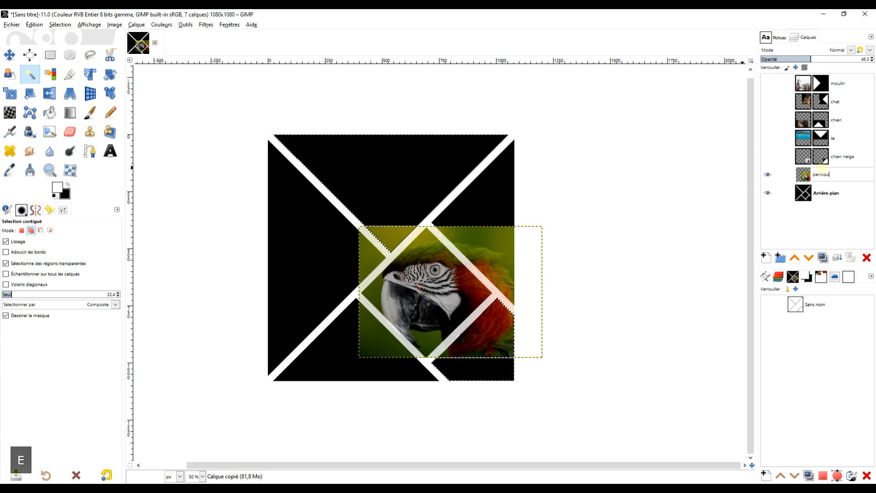
{"action": "type", "text": "et"}
{"action": "key", "text": "Return"}
Clear the existing selection and select the central diamond section of Arrière-plan with the Fuzzy Select tool.
{"action": "left_click", "coordinate": [821, 193]}
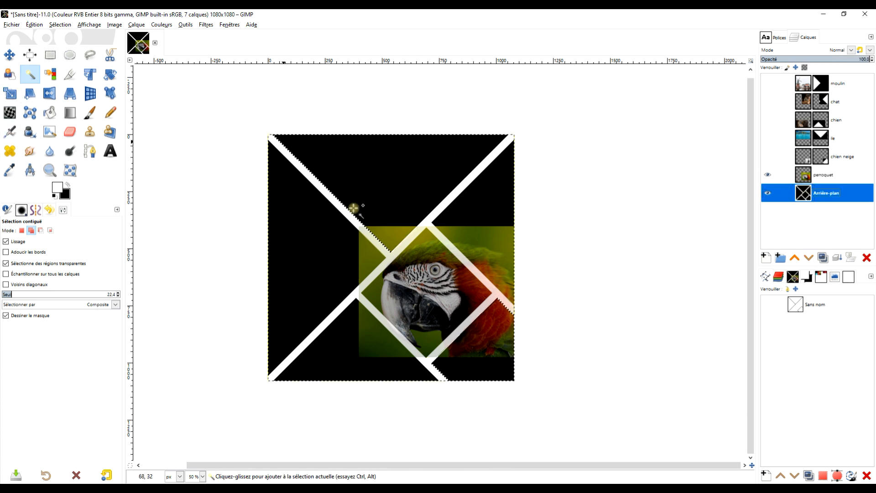
{"action": "left_click", "coordinate": [34, 25]}
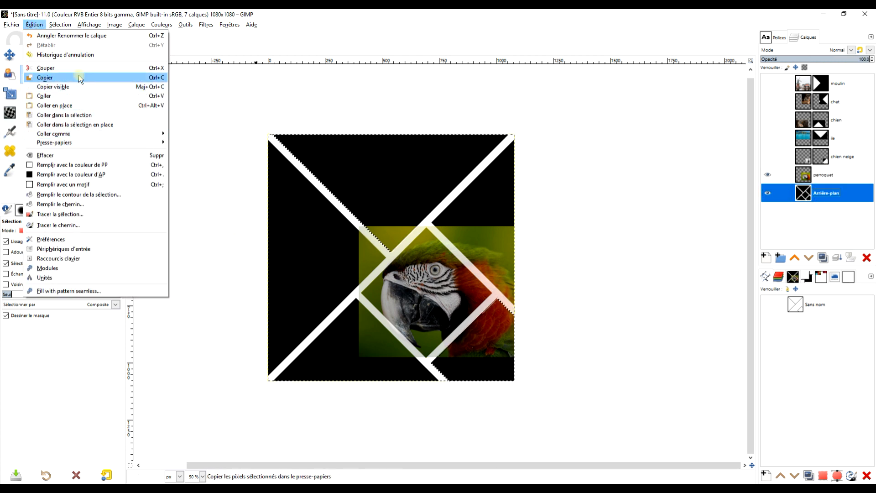
{"action": "mouse_move", "coordinate": [60, 25]}
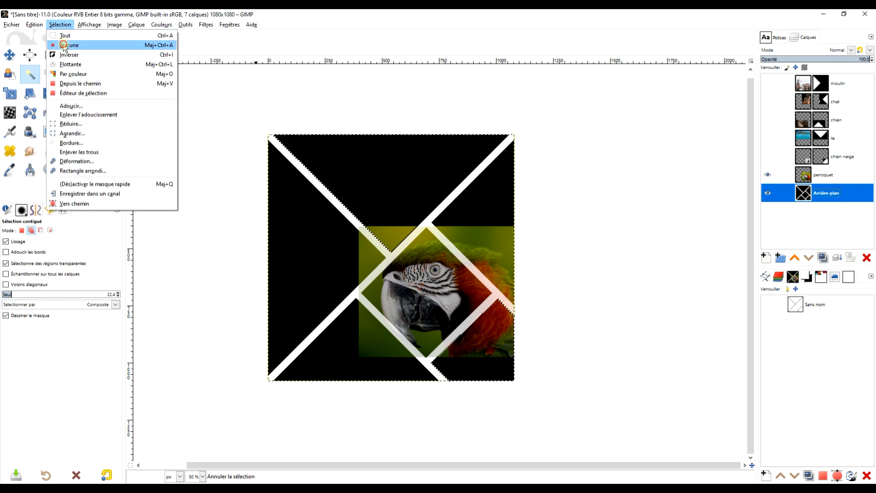
{"action": "left_click", "coordinate": [69, 45]}
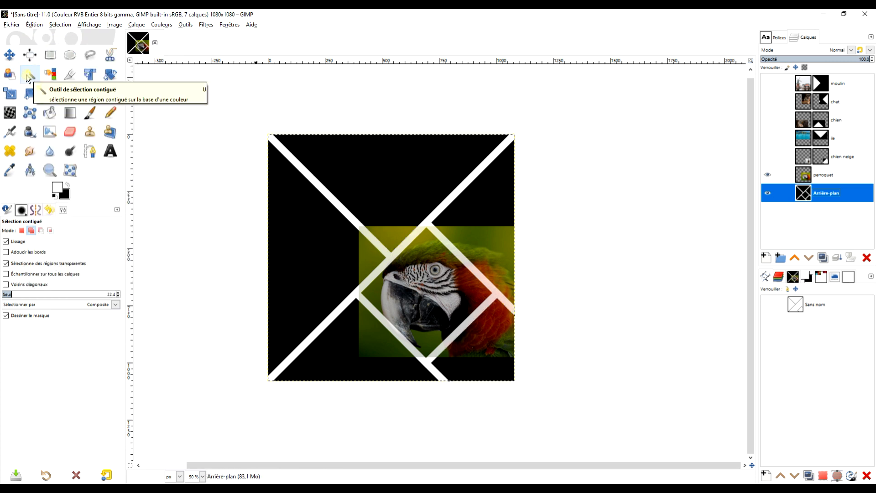
{"action": "left_click_drag", "start_coordinate": [449, 289], "coordinate": [449, 289]}
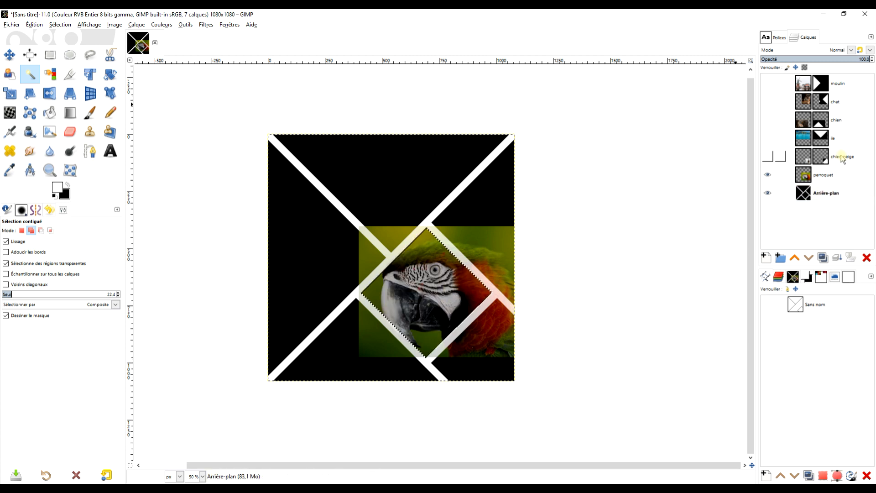
Add a layer mask initialised to Sélection to the perroquet layer.
{"action": "right_click", "coordinate": [803, 176]}
{"action": "left_click", "coordinate": [752, 319]}
{"action": "left_click", "coordinate": [708, 331]}
{"action": "left_click", "coordinate": [766, 398]}
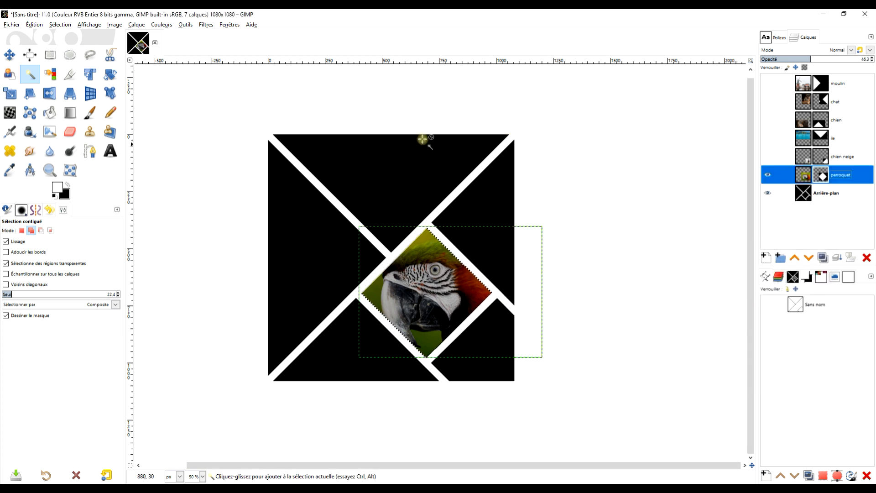
Make the chien neige, ile, chien, chat and moulin layers visible again.
{"action": "left_click", "coordinate": [768, 156]}
{"action": "left_click", "coordinate": [767, 138]}
{"action": "left_click", "coordinate": [767, 120]}
{"action": "left_click", "coordinate": [767, 102]}
{"action": "left_click", "coordinate": [767, 83]}
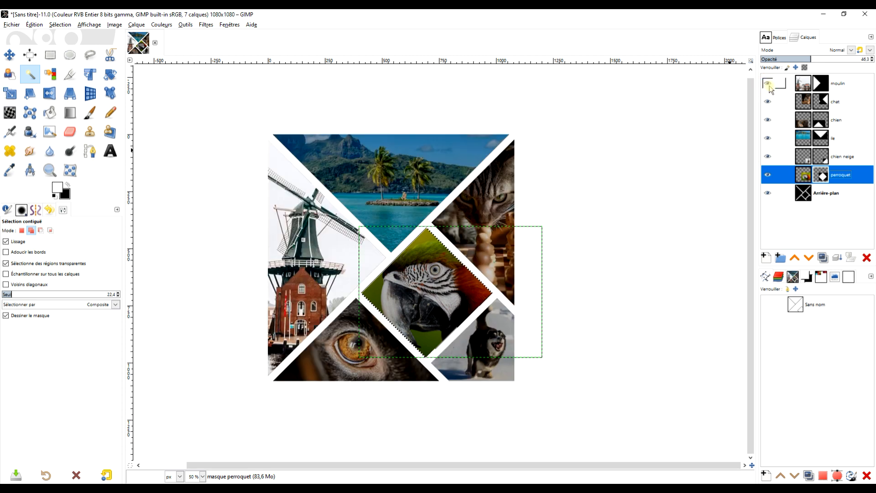
Make Arrière-plan the active layer and clear the diamond selection.
{"action": "left_click", "coordinate": [825, 193]}
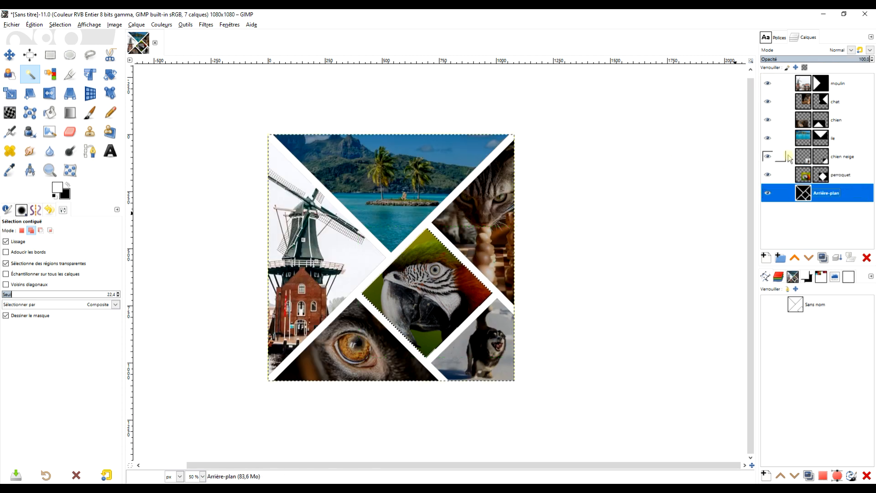
{"action": "left_click", "coordinate": [59, 25]}
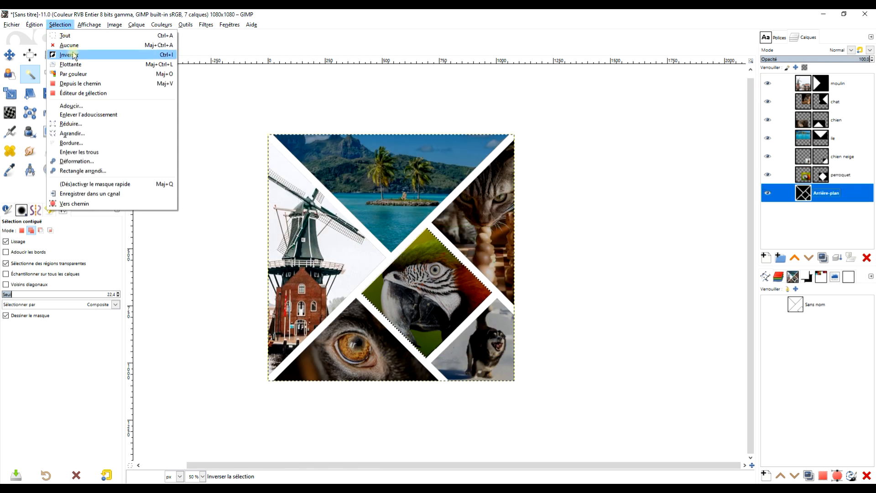
{"action": "left_click", "coordinate": [69, 45]}
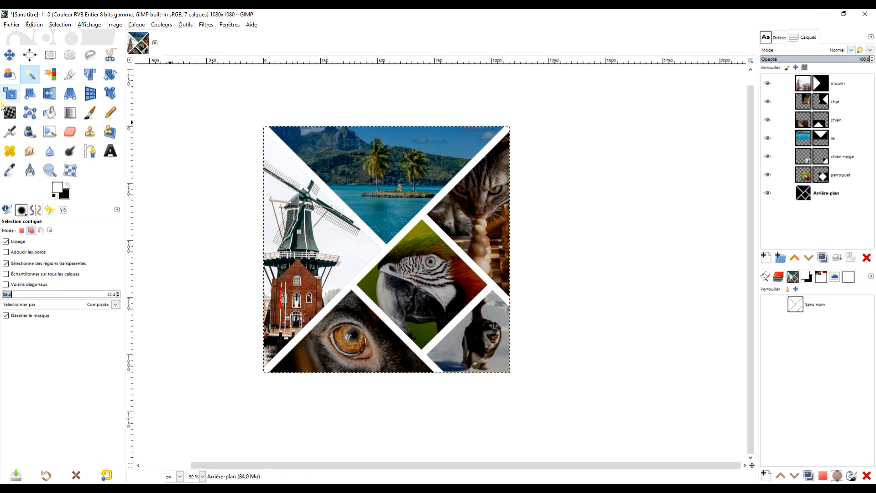
Create a 1080 × 1080 px layer named fond, filled with Blanc, and move it below Arrière-plan.
{"action": "left_click", "coordinate": [50, 170]}
{"action": "left_click_drag", "start_coordinate": [248, 116], "coordinate": [572, 413]}
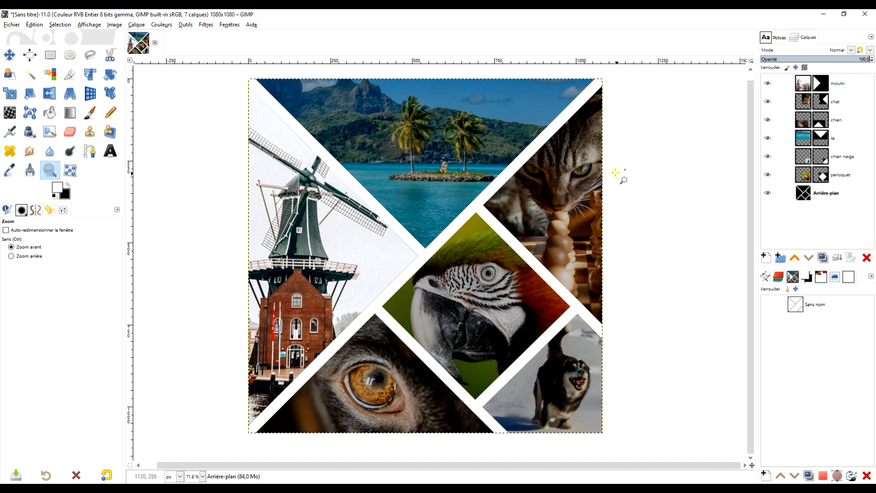
{"action": "left_click", "coordinate": [806, 194]}
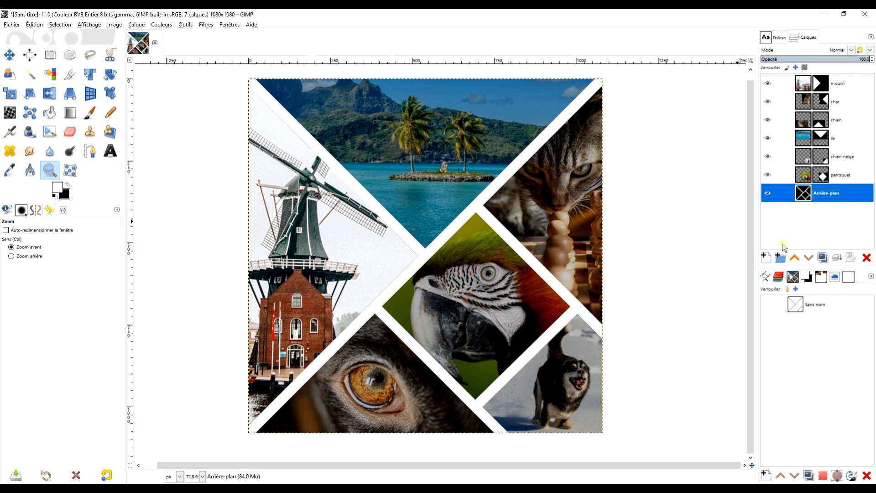
{"action": "left_click", "coordinate": [766, 257]}
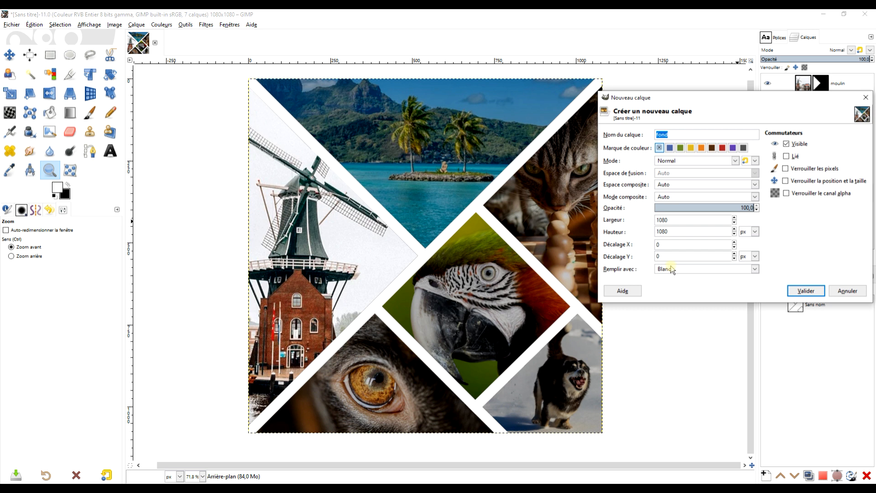
{"action": "left_click", "coordinate": [805, 291]}
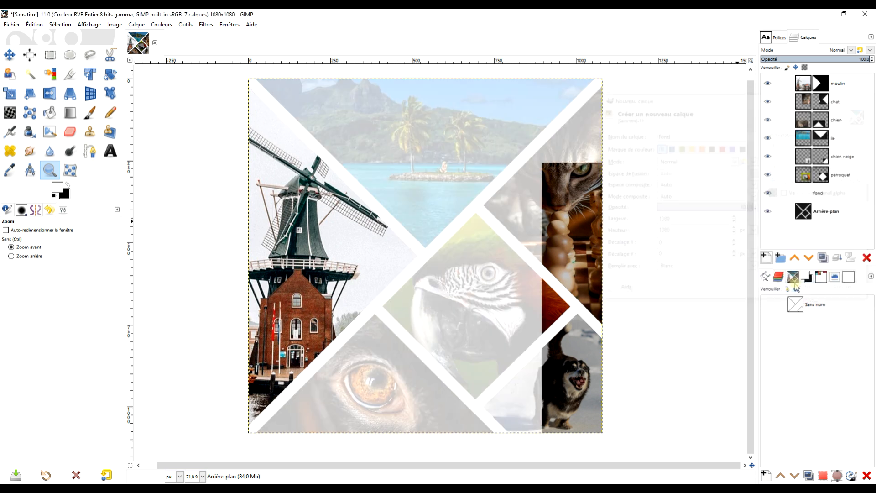
{"action": "left_click_drag", "start_coordinate": [833, 197], "coordinate": [862, 228]}
Open the canvas size settings for the image.
{"action": "left_click", "coordinate": [114, 24]}
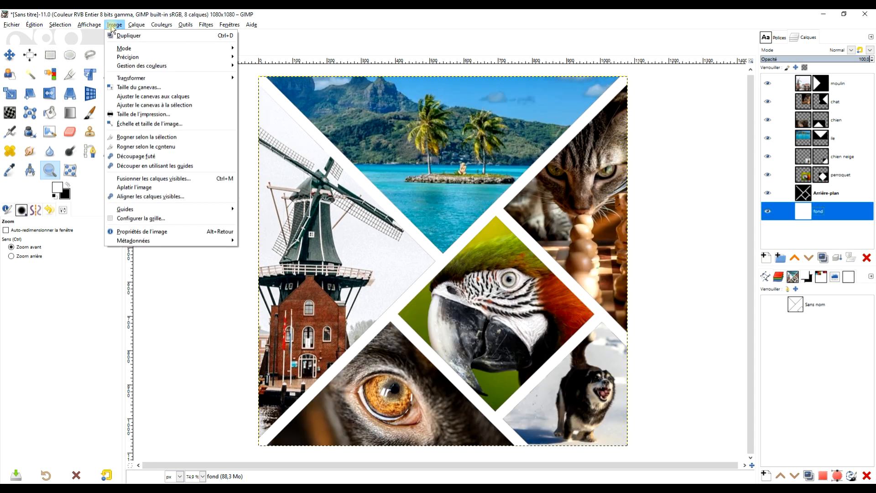
{"action": "left_click", "coordinate": [144, 87]}
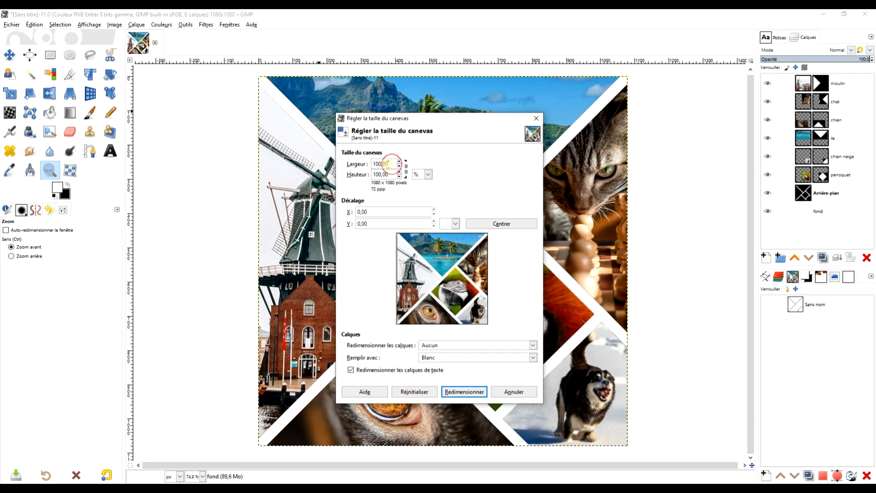
{"action": "type", "text": "105"}
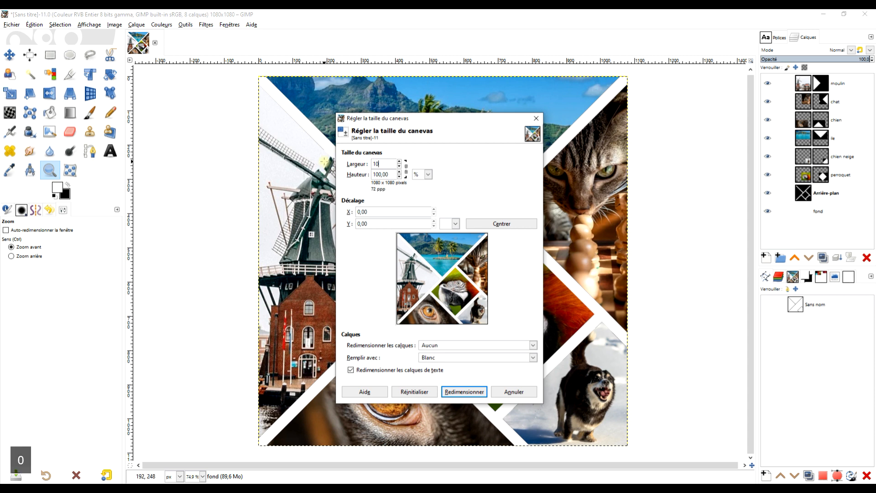
{"action": "left_click", "coordinate": [406, 171]}
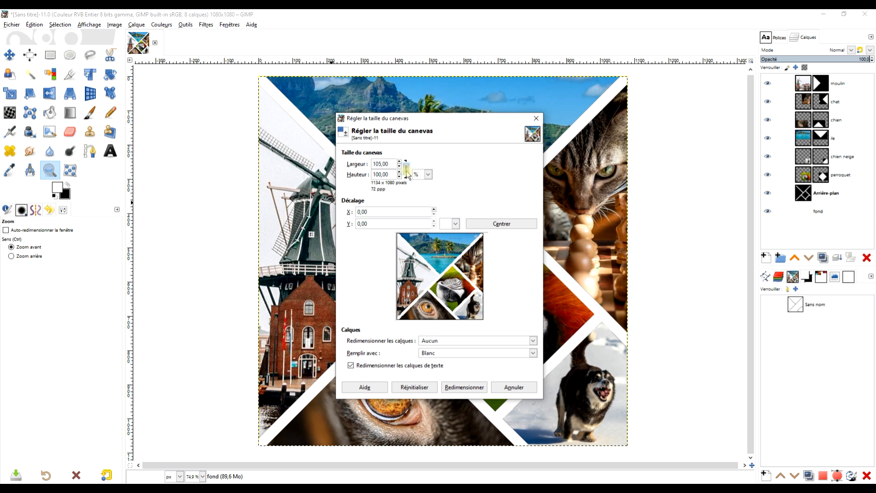
{"action": "left_click", "coordinate": [414, 387]}
{"action": "triple_click", "coordinate": [387, 164]}
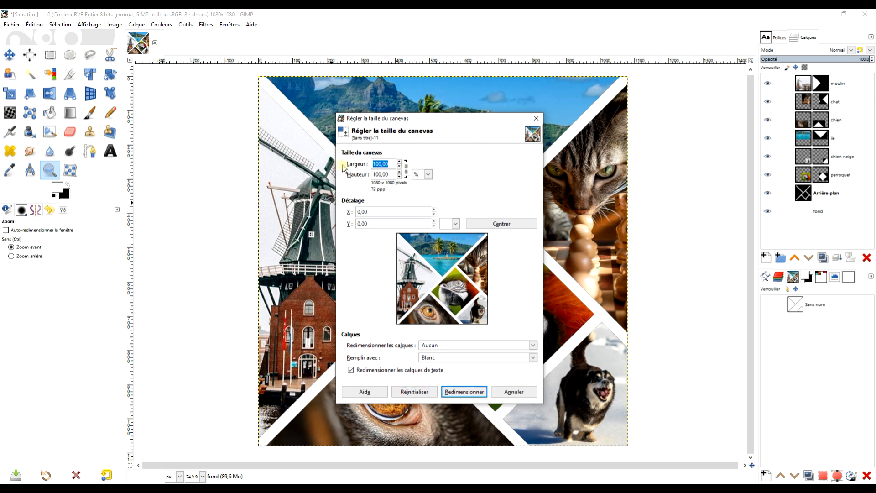
{"action": "type", "text": "105"}
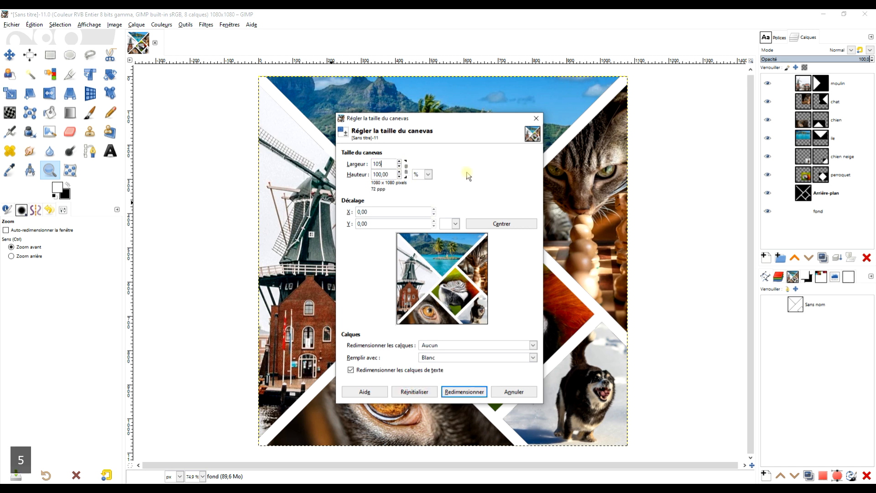
{"action": "left_click", "coordinate": [413, 391]}
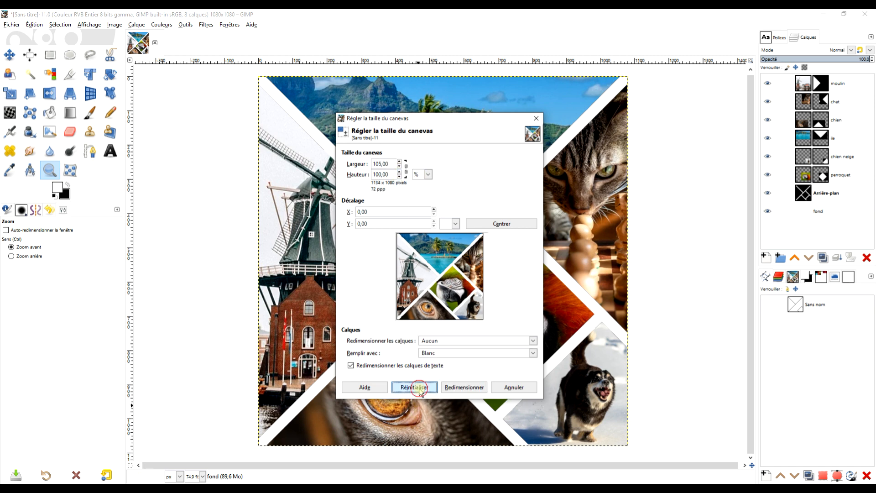
Enlarge the canvas to 105 % in width and height, centred, resizing all layers with Blanc fill and leaving text layers out.
{"action": "left_click_drag", "start_coordinate": [390, 164], "coordinate": [337, 163]}
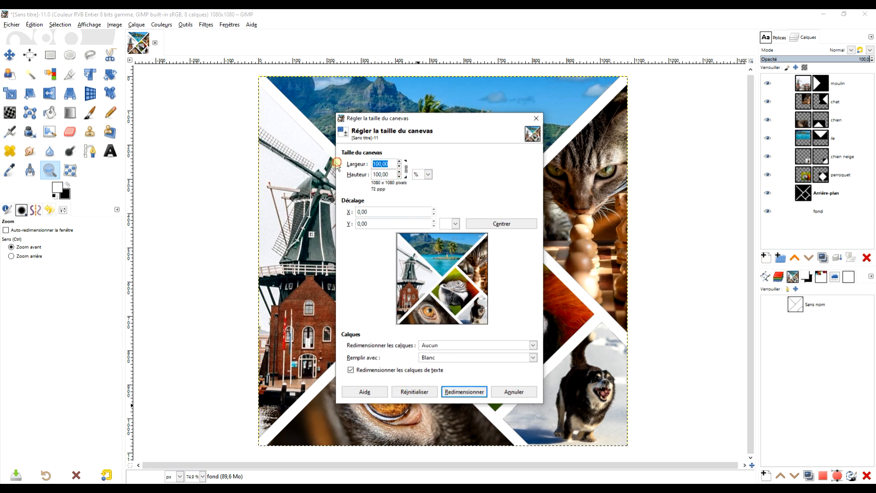
{"action": "type", "text": "105"}
{"action": "key", "text": "Tab"}
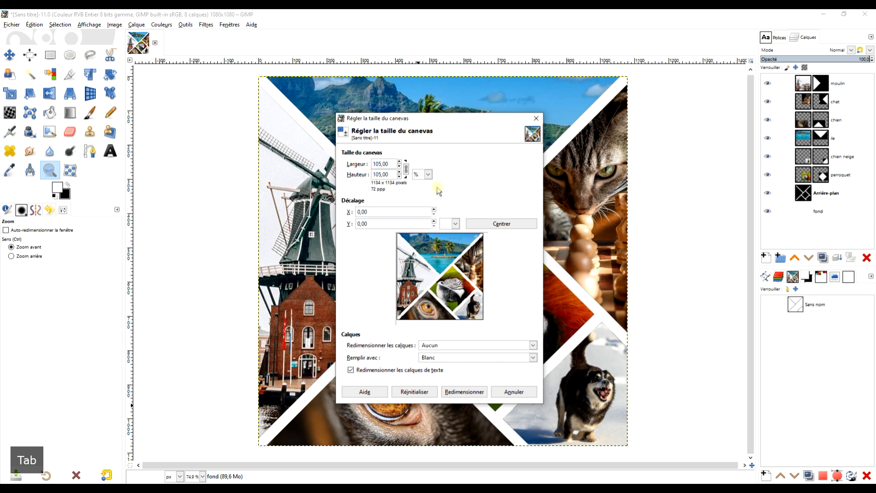
{"action": "left_click", "coordinate": [501, 224]}
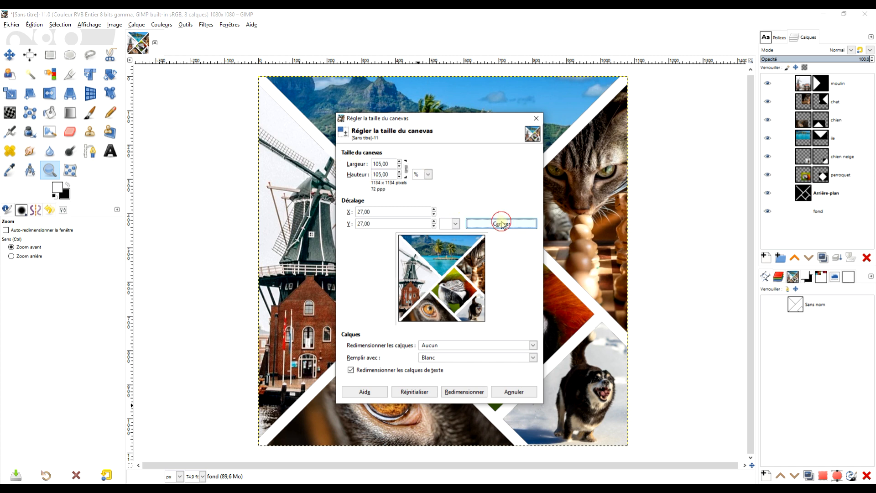
{"action": "left_click", "coordinate": [476, 349]}
{"action": "left_click", "coordinate": [499, 367]}
{"action": "left_click", "coordinate": [401, 370]}
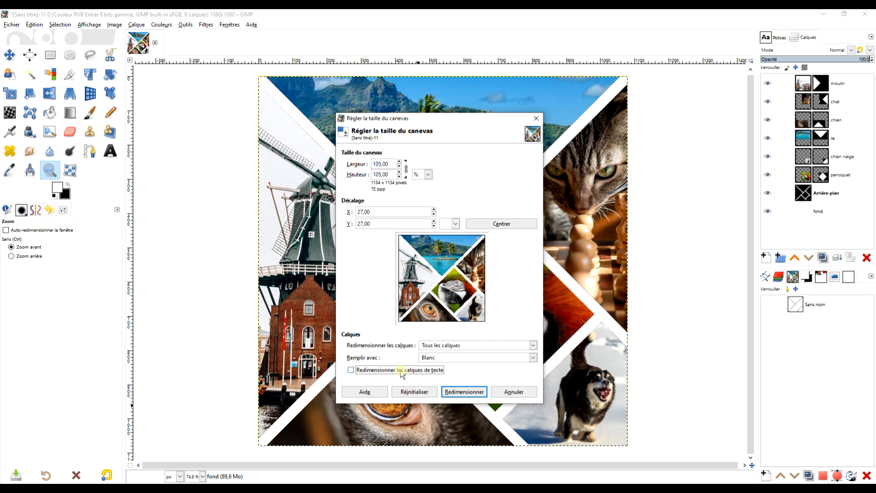
{"action": "left_click", "coordinate": [456, 392]}
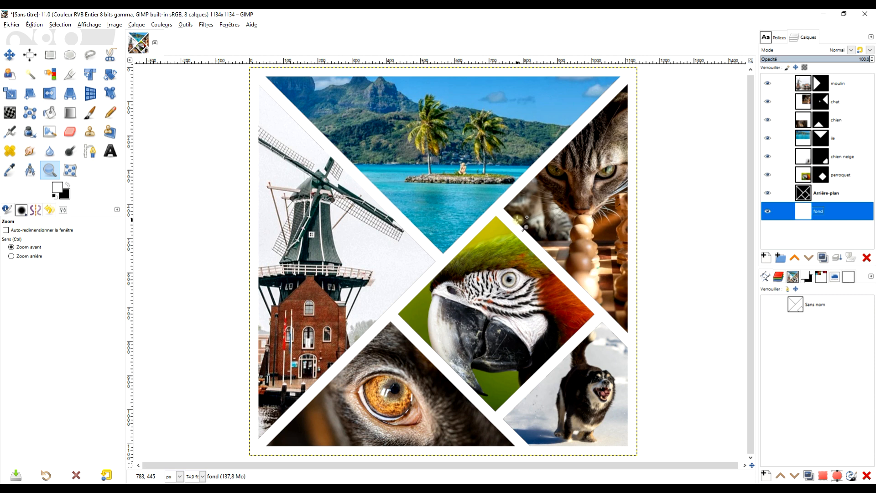
Paint white on the perroquet layer's mask with the Paintbrush to let the parrot's beak extend over the white diagonal band.
{"action": "scroll", "coordinate": [681, 228], "scroll_direction": "down", "scroll_amount": 1}
{"action": "left_click_drag", "start_coordinate": [554, 301], "coordinate": [543, 283]}
{"action": "left_click", "coordinate": [818, 175]}
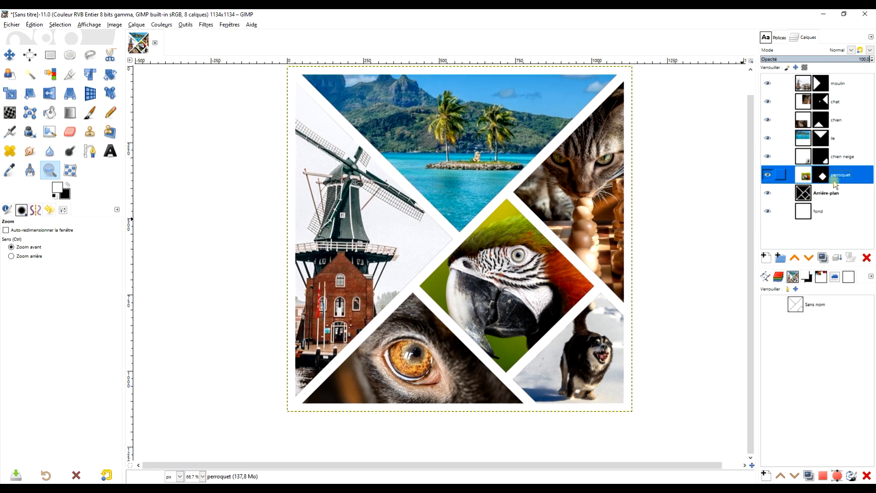
{"action": "key", "text": "p"}
{"action": "scroll", "coordinate": [488, 278], "scroll_direction": "up", "scroll_amount": 4}
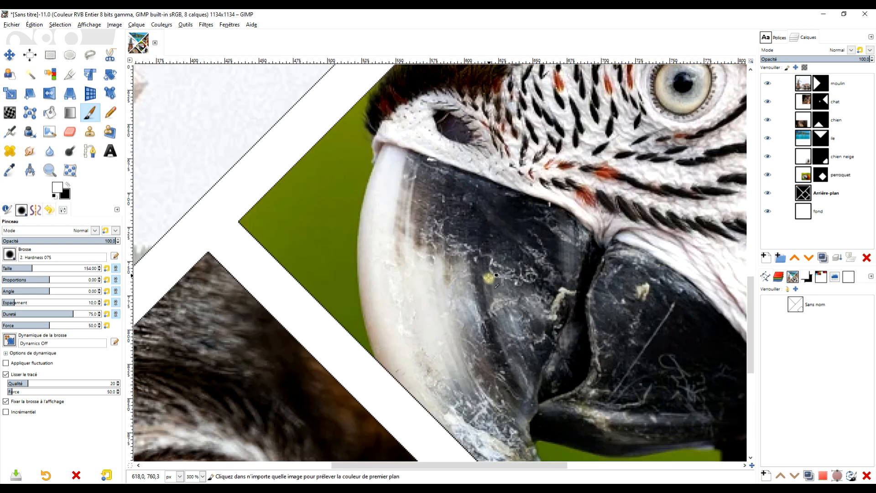
{"action": "left_click_drag", "start_coordinate": [432, 393], "coordinate": [401, 274]}
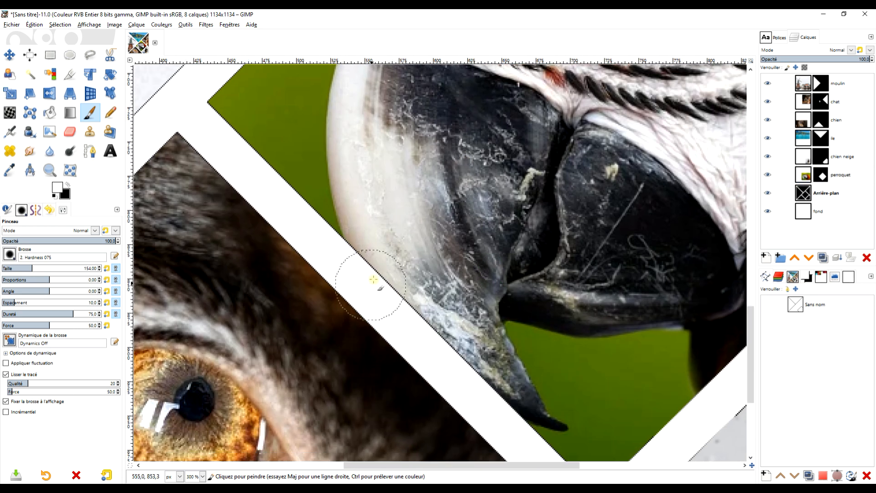
{"action": "left_click", "coordinate": [818, 176]}
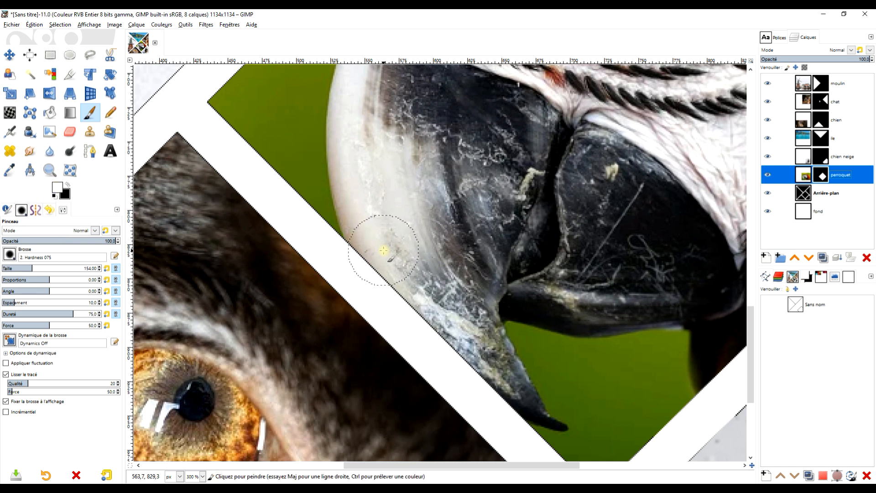
{"action": "mouse_move", "coordinate": [385, 239]}
{"action": "left_mouse_down"}
{"action": "mouse_move", "coordinate": [462, 327]}
{"action": "mouse_move", "coordinate": [488, 365]}
{"action": "mouse_move", "coordinate": [386, 251]}
{"action": "mouse_move", "coordinate": [379, 266]}
{"action": "mouse_move", "coordinate": [369, 227]}
{"action": "mouse_move", "coordinate": [380, 244]}
{"action": "mouse_move", "coordinate": [436, 262]}
{"action": "mouse_move", "coordinate": [423, 259]}
{"action": "mouse_move", "coordinate": [427, 226]}
{"action": "mouse_move", "coordinate": [404, 179]}
{"action": "left_mouse_up"}
{"action": "mouse_move", "coordinate": [376, 218]}
{"action": "left_mouse_down"}
{"action": "mouse_move", "coordinate": [452, 285]}
{"action": "mouse_move", "coordinate": [412, 279]}
{"action": "mouse_move", "coordinate": [459, 335]}
{"action": "left_mouse_up"}
Continue painting white on the perroquet mask to reveal the rest of the beak's lower edge toward its tip.
{"action": "scroll", "coordinate": [458, 336], "scroll_direction": "up", "scroll_amount": 1}
{"action": "scroll", "coordinate": [458, 336], "scroll_direction": "up", "scroll_amount": 4}
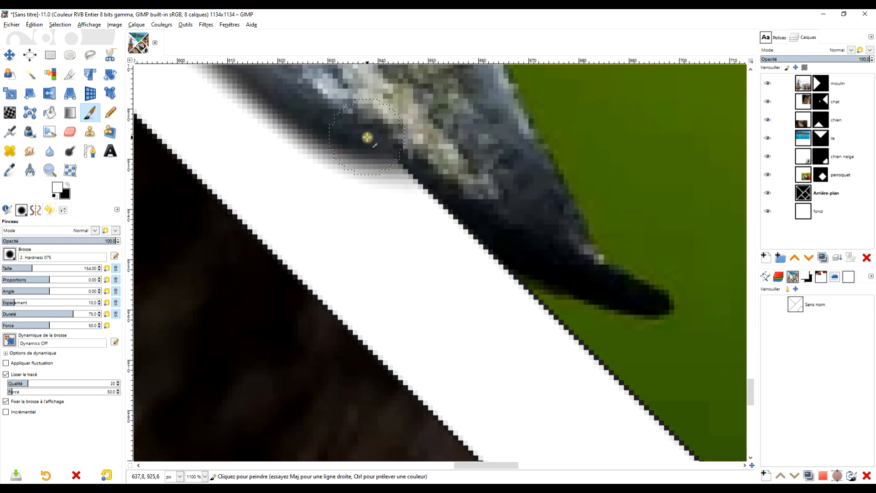
{"action": "mouse_move", "coordinate": [496, 228]}
{"action": "left_mouse_down"}
{"action": "mouse_move", "coordinate": [362, 146]}
{"action": "mouse_move", "coordinate": [317, 102]}
{"action": "mouse_move", "coordinate": [432, 180]}
{"action": "mouse_move", "coordinate": [341, 118]}
{"action": "mouse_move", "coordinate": [363, 136]}
{"action": "mouse_move", "coordinate": [442, 259]}
{"action": "left_mouse_up"}
{"action": "mouse_move", "coordinate": [455, 263]}
{"action": "left_mouse_down"}
{"action": "mouse_move", "coordinate": [402, 250]}
{"action": "mouse_move", "coordinate": [303, 177]}
{"action": "mouse_move", "coordinate": [258, 107]}
{"action": "left_mouse_up"}
{"action": "mouse_move", "coordinate": [351, 157]}
{"action": "left_mouse_down"}
{"action": "mouse_move", "coordinate": [479, 270]}
{"action": "mouse_move", "coordinate": [455, 259]}
{"action": "mouse_move", "coordinate": [428, 272]}
{"action": "mouse_move", "coordinate": [270, 134]}
{"action": "left_mouse_up"}
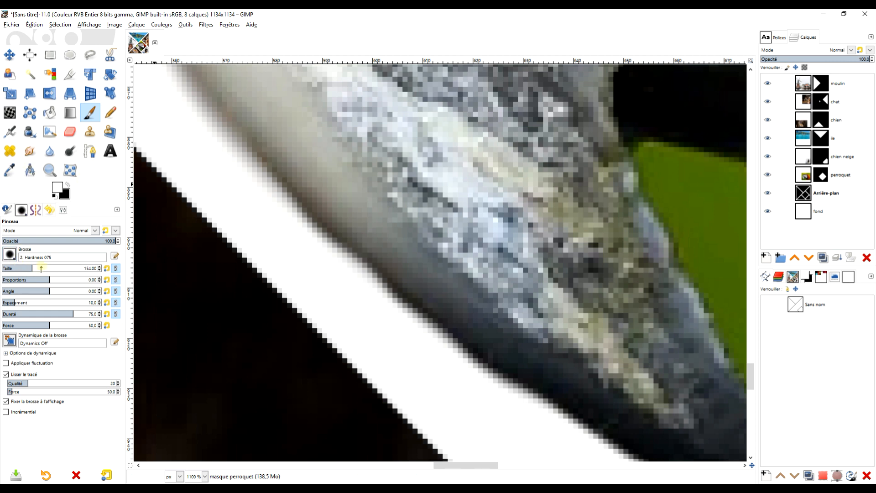
Set the Paintbrush to 2. Hardness 025 at size 157 with black as the foreground colour.
{"action": "left_click", "coordinate": [10, 254]}
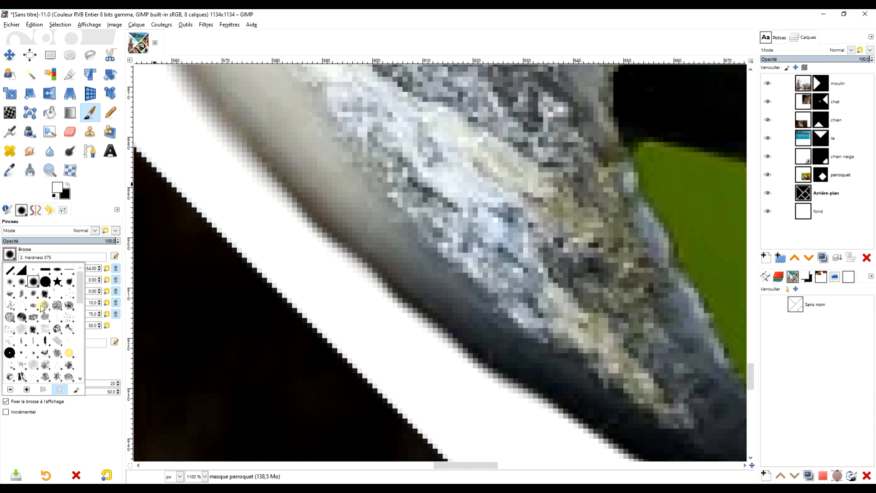
{"action": "double_click", "coordinate": [14, 283]}
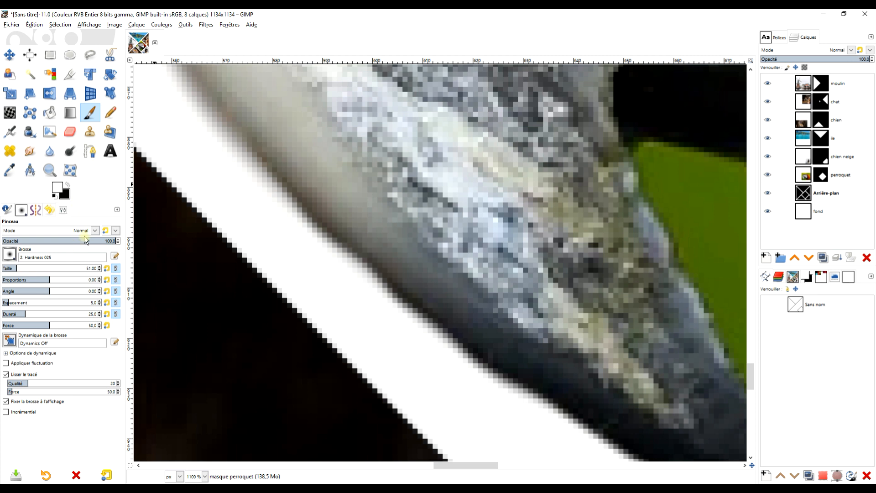
{"action": "left_click", "coordinate": [70, 186]}
{"action": "scroll", "coordinate": [176, 224], "scroll_direction": "down", "scroll_amount": 1, "text": "ctrl"}
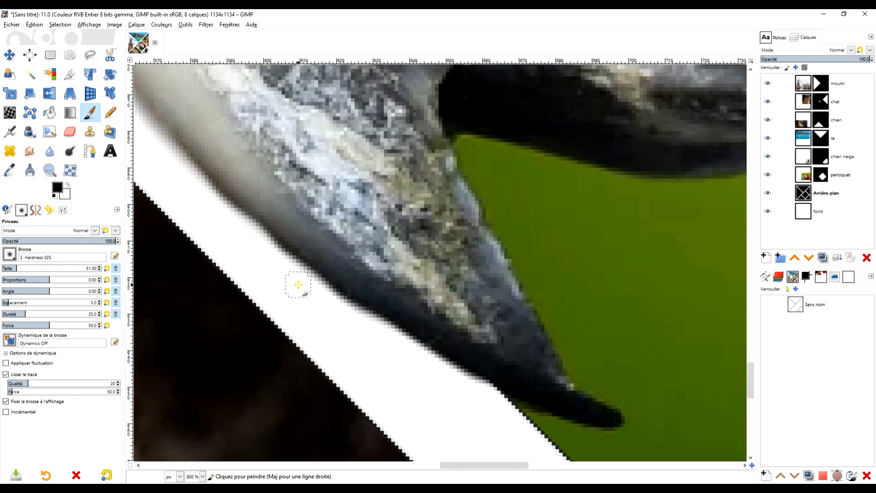
{"action": "scroll", "coordinate": [297, 284], "scroll_direction": "up", "scroll_amount": 1, "text": "ctrl"}
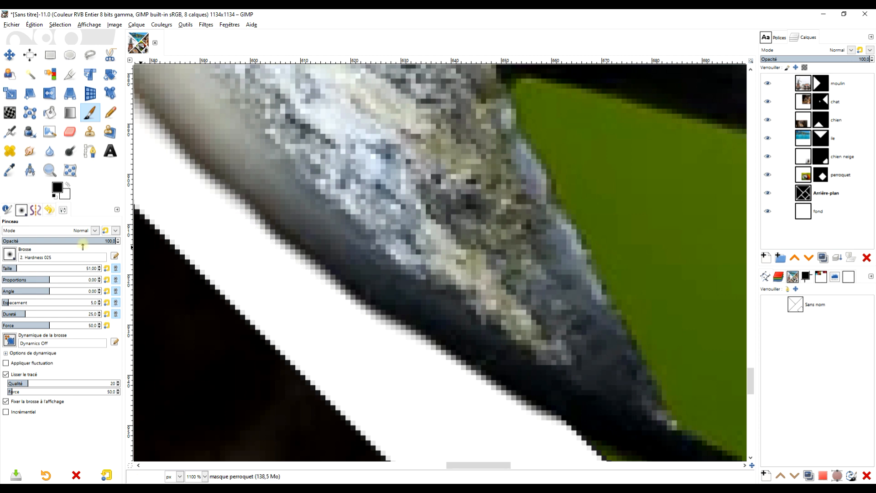
{"action": "left_click_drag", "start_coordinate": [17, 273], "coordinate": [33, 271]}
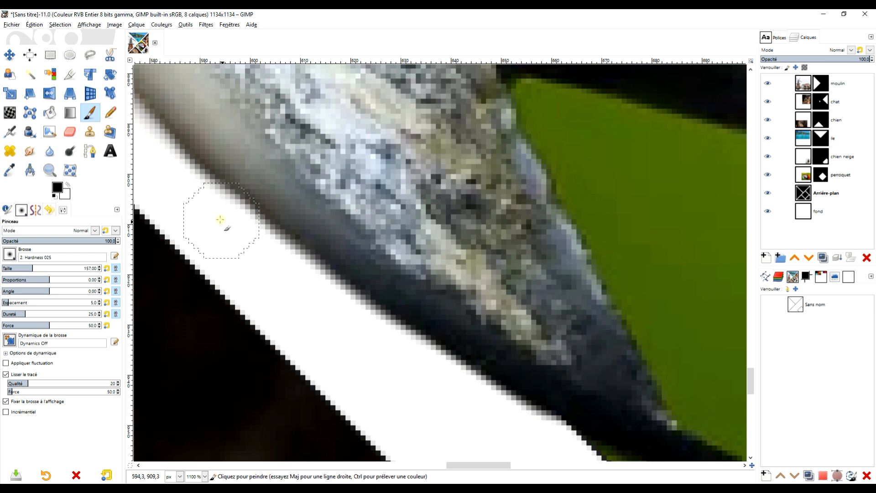
Paint black on the perroquet mask along the beak's outer edge to hide the leftover background in the white band.
{"action": "scroll", "coordinate": [406, 297], "scroll_direction": "down", "scroll_amount": 2}
{"action": "scroll", "coordinate": [406, 297], "scroll_direction": "up", "scroll_amount": 3}
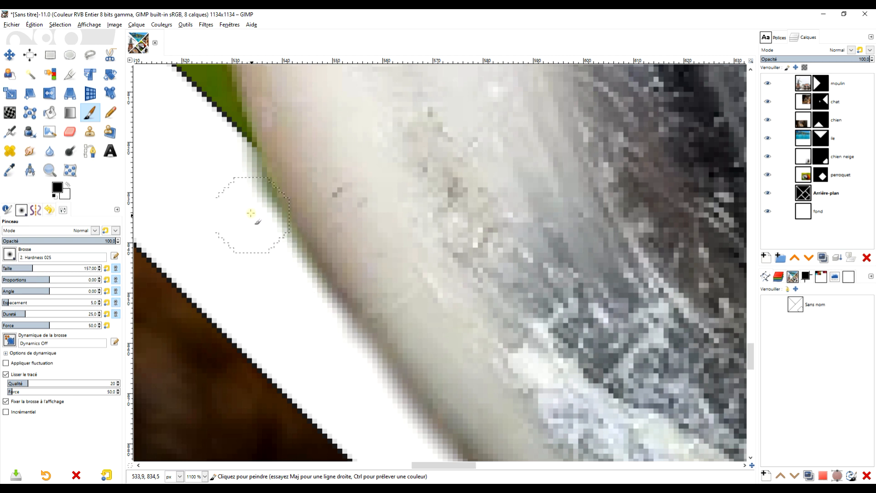
{"action": "left_click_drag", "start_coordinate": [286, 260], "coordinate": [233, 173]}
{"action": "scroll", "coordinate": [257, 170], "scroll_direction": "down", "scroll_amount": 4}
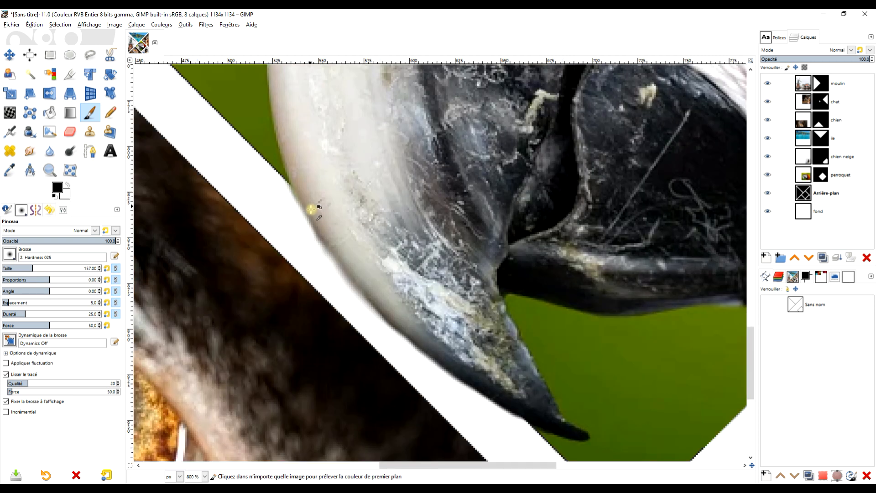
{"action": "scroll", "coordinate": [336, 205], "scroll_direction": "up", "scroll_amount": 3}
{"action": "scroll", "coordinate": [338, 227], "scroll_direction": "up", "scroll_amount": 3}
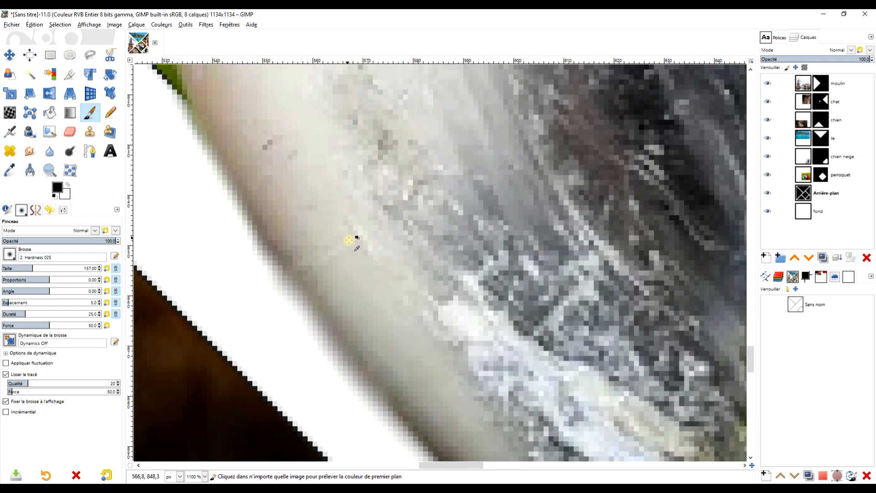
{"action": "mouse_move", "coordinate": [187, 210]}
{"action": "left_mouse_down"}
{"action": "mouse_move", "coordinate": [287, 347]}
{"action": "mouse_move", "coordinate": [332, 391]}
{"action": "mouse_move", "coordinate": [356, 378]}
{"action": "left_mouse_up"}
Refine the upper part of the overlapping beak's outline with more black on the perroquet mask.
{"action": "scroll", "coordinate": [358, 369], "scroll_direction": "down", "scroll_amount": 5}
{"action": "scroll", "coordinate": [358, 370], "scroll_direction": "down", "scroll_amount": 3}
{"action": "scroll", "coordinate": [430, 227], "scroll_direction": "up", "scroll_amount": 2}
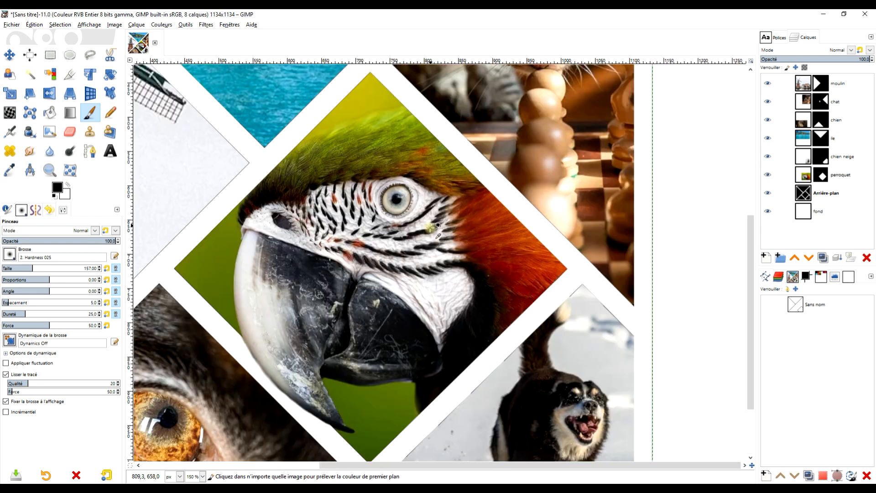
{"action": "left_click_drag", "start_coordinate": [281, 345], "coordinate": [346, 243]}
{"action": "scroll", "coordinate": [343, 263], "scroll_direction": "up", "scroll_amount": 4}
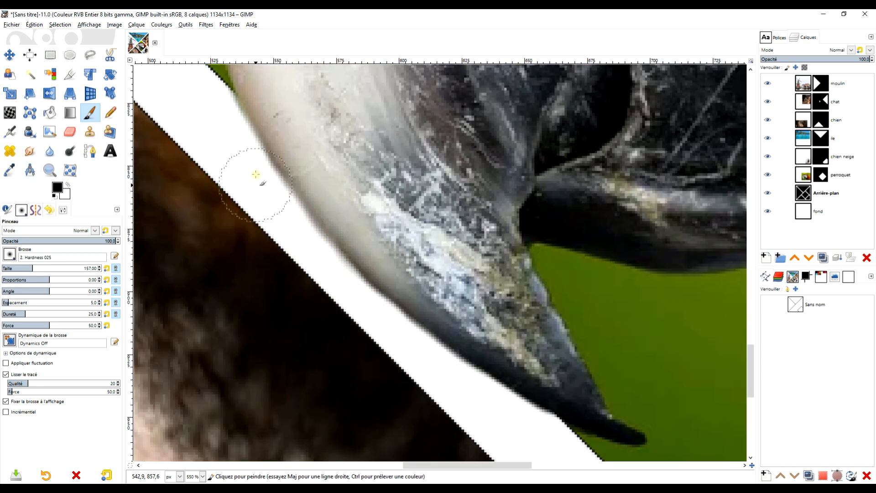
{"action": "mouse_move", "coordinate": [245, 181]}
{"action": "left_mouse_down"}
{"action": "mouse_move", "coordinate": [383, 338]}
{"action": "mouse_move", "coordinate": [287, 238]}
{"action": "mouse_move", "coordinate": [232, 147]}
{"action": "left_mouse_up"}
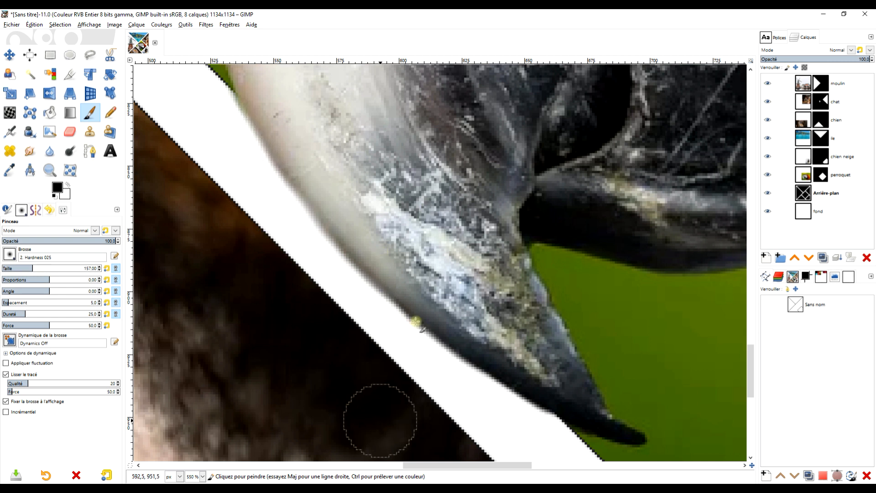
{"action": "key", "text": "2"}
Save the image as assemblage géométrique.xcf in the GIMP folder.
{"action": "left_click", "coordinate": [11, 25]}
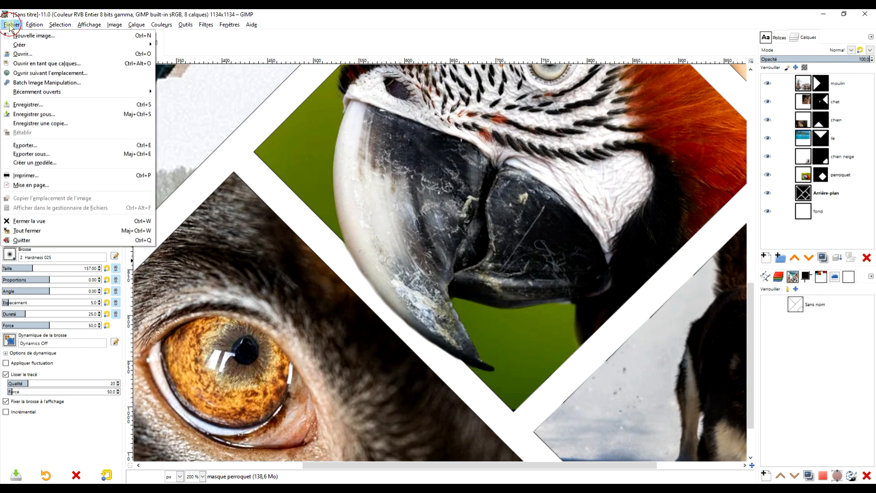
{"action": "left_click", "coordinate": [84, 115]}
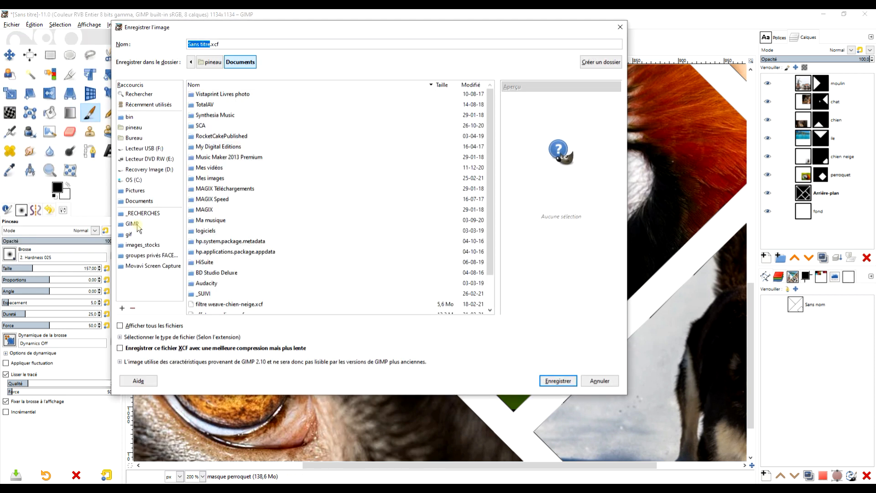
{"action": "left_click", "coordinate": [132, 224]}
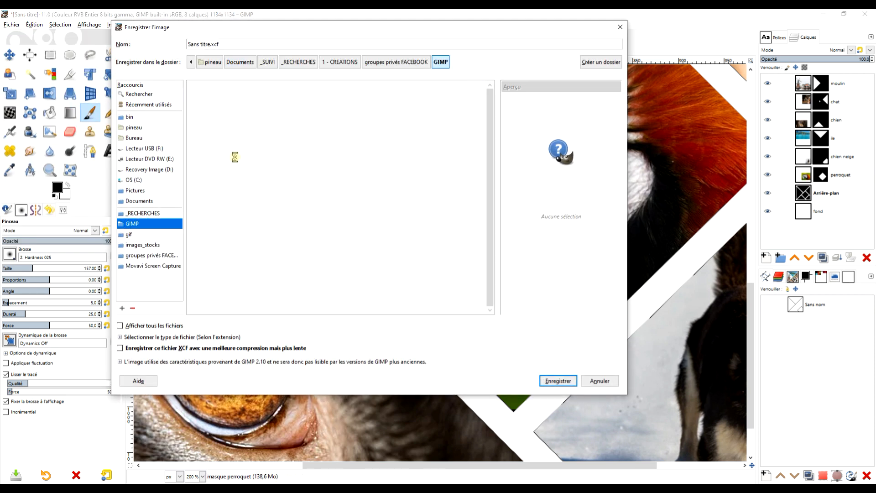
{"action": "left_click", "coordinate": [210, 44]}
{"action": "key", "text": "shift+Home"}
{"action": "type", "text": "assemblage gé"}
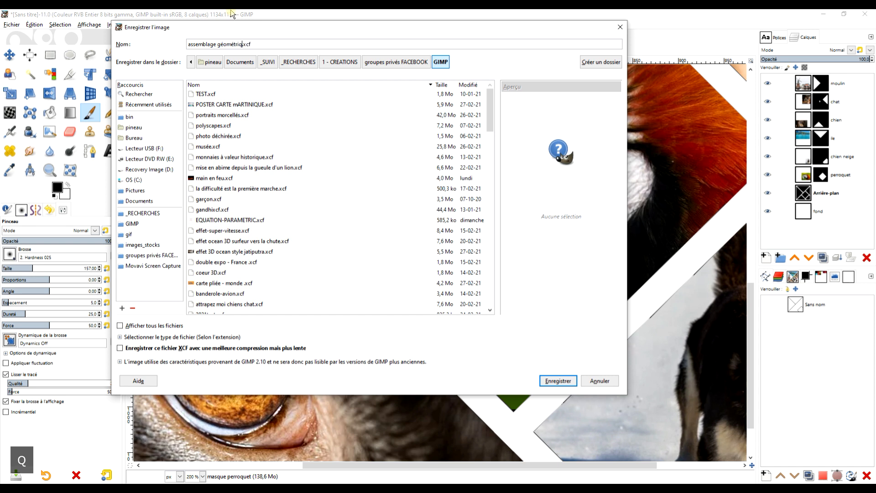
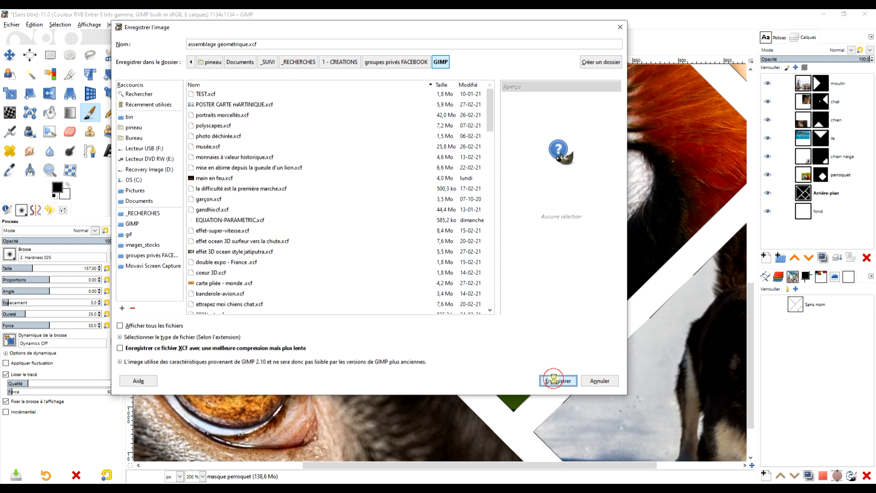
{"action": "scroll", "coordinate": [479, 165], "scroll_direction": "down", "scroll_amount": 3}
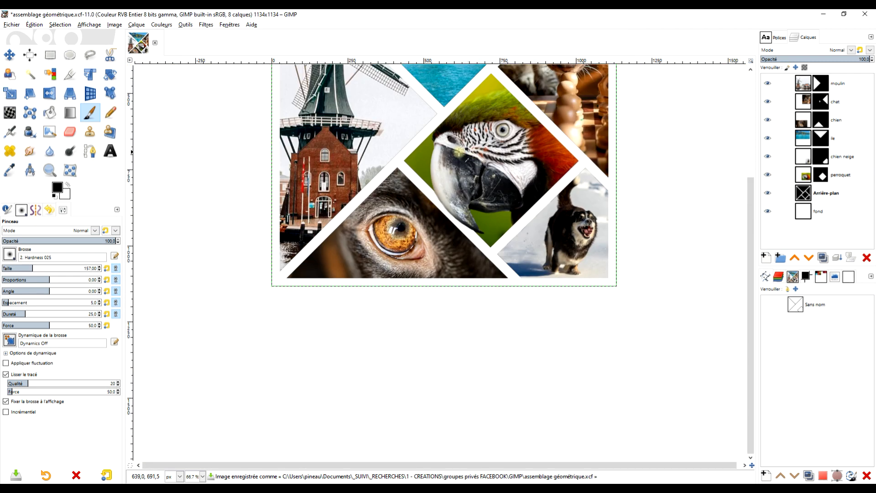
Paint a straight white line on the moulin mask along the upper blade's spar with the 2. Hardness 100 brush at size 51.
{"action": "scroll", "coordinate": [459, 152], "scroll_direction": "up", "scroll_amount": 2}
{"action": "left_click_drag", "start_coordinate": [459, 151], "coordinate": [598, 329]}
{"action": "scroll", "coordinate": [543, 219], "scroll_direction": "down", "scroll_amount": 2}
{"action": "left_click_drag", "start_coordinate": [506, 152], "coordinate": [476, 216]}
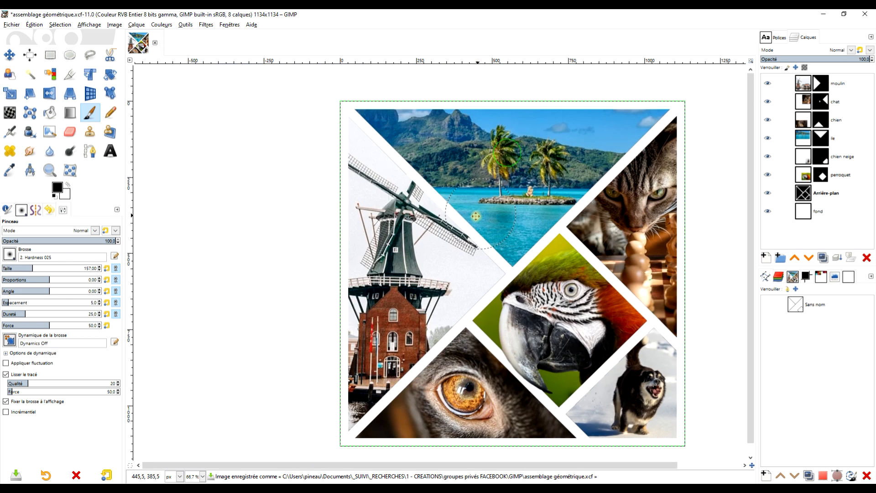
{"action": "scroll", "coordinate": [475, 216], "scroll_direction": "up", "scroll_amount": 4}
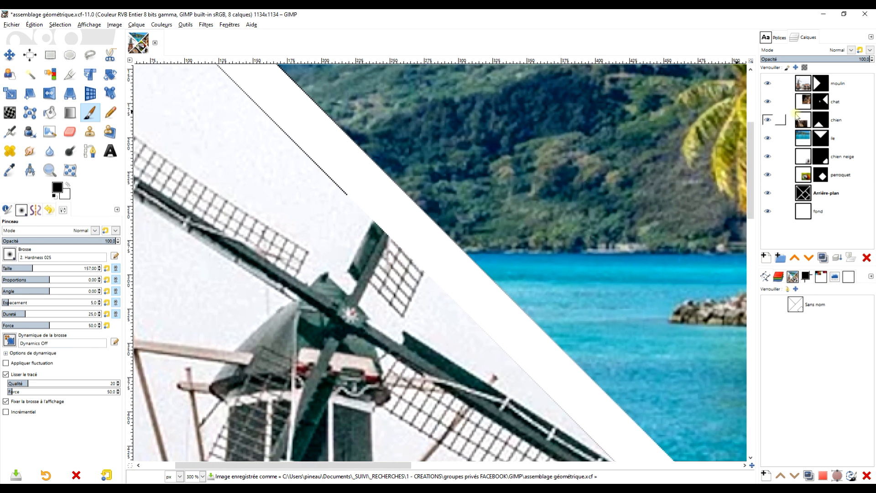
{"action": "left_click", "coordinate": [803, 86]}
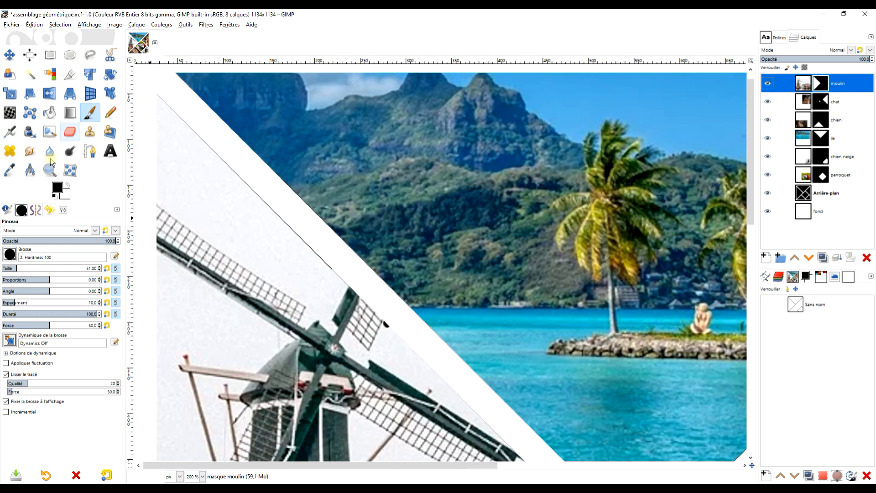
{"action": "left_click", "coordinate": [67, 187]}
{"action": "scroll", "coordinate": [393, 294], "scroll_direction": "up", "scroll_amount": 2}
{"action": "left_click", "coordinate": [325, 316]}
{"action": "left_click", "coordinate": [418, 95], "text": "shift"}
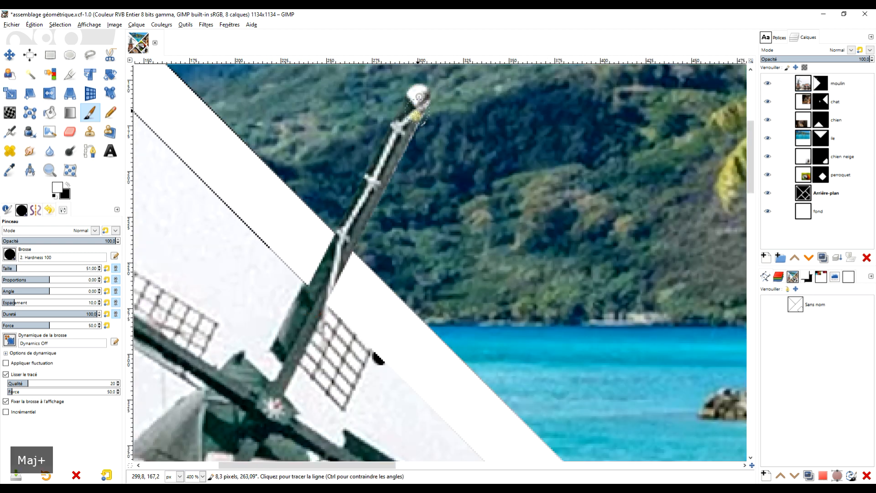
Paint white on the moulin mask over the upper blade's lattice, from its base to its tip and down its outer edge.
{"action": "mouse_move", "coordinate": [349, 294]}
{"action": "left_mouse_down"}
{"action": "mouse_move", "coordinate": [323, 292]}
{"action": "mouse_move", "coordinate": [325, 325]}
{"action": "mouse_move", "coordinate": [378, 303]}
{"action": "mouse_move", "coordinate": [351, 332]}
{"action": "left_mouse_up"}
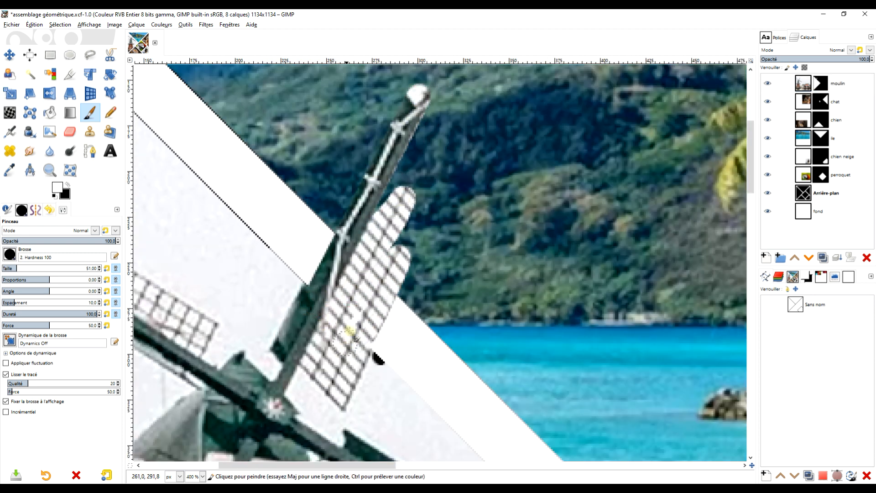
{"action": "mouse_move", "coordinate": [381, 302]}
{"action": "left_mouse_down"}
{"action": "mouse_move", "coordinate": [439, 138]}
{"action": "mouse_move", "coordinate": [391, 196]}
{"action": "mouse_move", "coordinate": [415, 156]}
{"action": "left_mouse_up"}
{"action": "mouse_move", "coordinate": [451, 124]}
{"action": "left_mouse_down"}
{"action": "mouse_move", "coordinate": [421, 178]}
{"action": "mouse_move", "coordinate": [420, 169]}
{"action": "mouse_move", "coordinate": [383, 162]}
{"action": "mouse_move", "coordinate": [404, 154]}
{"action": "mouse_move", "coordinate": [429, 171]}
{"action": "mouse_move", "coordinate": [424, 153]}
{"action": "mouse_move", "coordinate": [400, 136]}
{"action": "mouse_move", "coordinate": [437, 161]}
{"action": "mouse_move", "coordinate": [419, 217]}
{"action": "mouse_move", "coordinate": [369, 287]}
{"action": "mouse_move", "coordinate": [442, 173]}
{"action": "left_mouse_up"}
{"action": "left_click", "coordinate": [451, 164]}
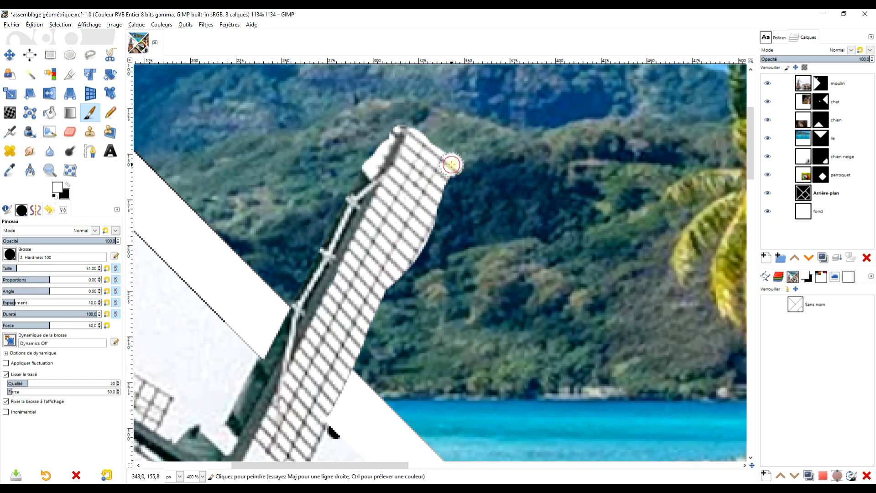
{"action": "left_click", "coordinate": [333, 426], "text": "shift"}
{"action": "scroll", "coordinate": [337, 410], "scroll_direction": "down", "scroll_amount": 5}
{"action": "scroll", "coordinate": [347, 365], "scroll_direction": "left", "scroll_amount": 1}
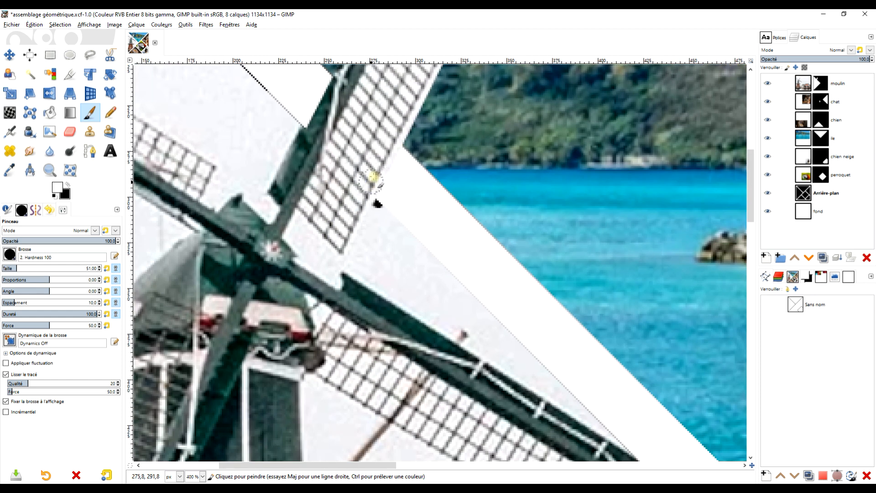
{"action": "left_click_drag", "start_coordinate": [442, 81], "coordinate": [331, 243]}
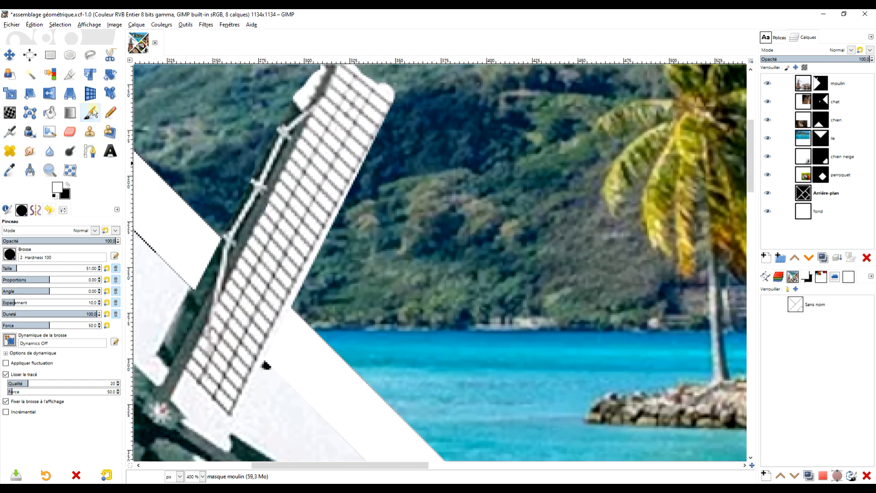
Paint black on the moulin mask along the blade's outer lattice edge and end to trim the leftover background.
{"action": "left_click", "coordinate": [68, 184]}
{"action": "left_click", "coordinate": [246, 412]}
{"action": "key", "text": "ctrl+z"}
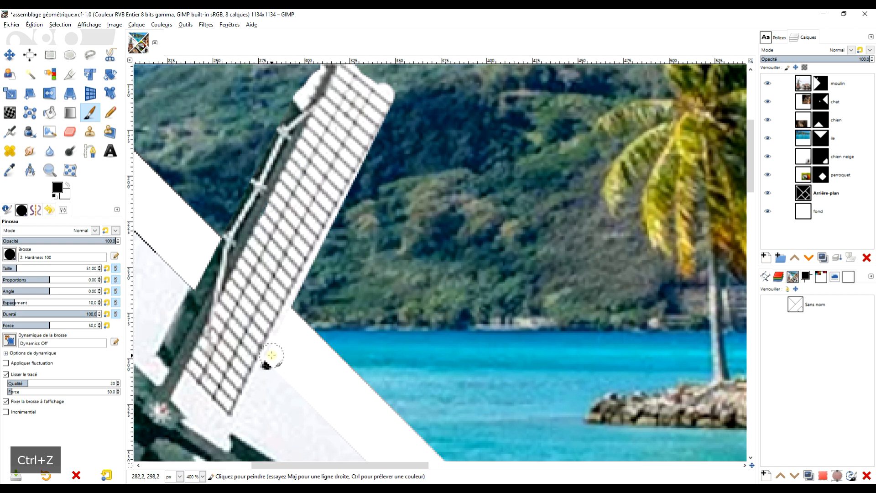
{"action": "left_click", "coordinate": [407, 91], "text": "shift"}
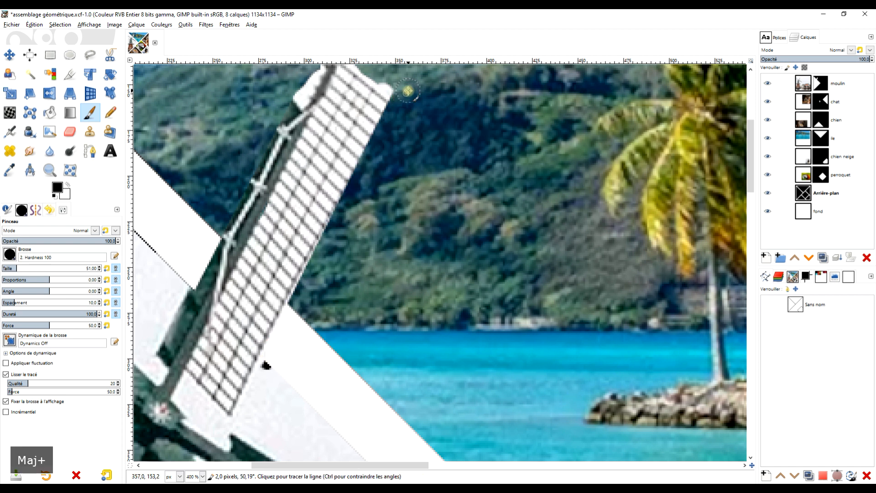
{"action": "scroll", "coordinate": [413, 137], "scroll_direction": "up", "scroll_amount": 5}
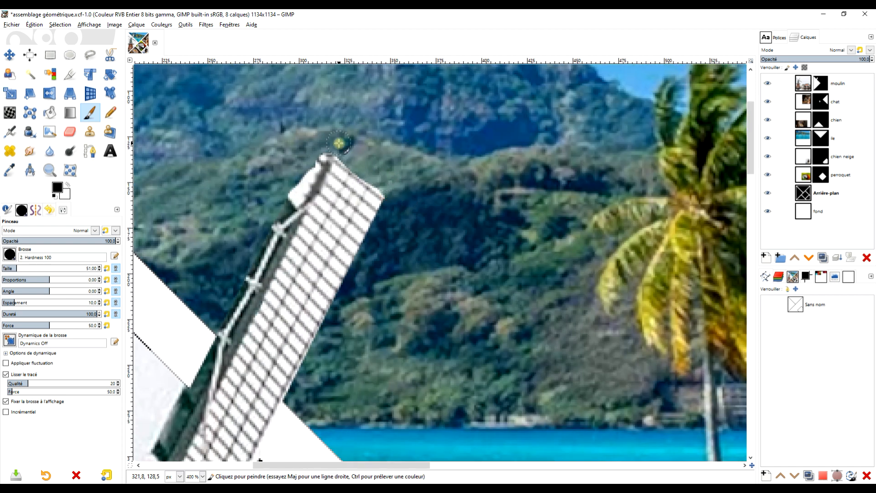
Paint black on the moulin mask around the blade's tip and along its spar side to remove the remaining background.
{"action": "scroll", "coordinate": [365, 185], "scroll_direction": "down", "scroll_amount": 3}
{"action": "scroll", "coordinate": [365, 185], "scroll_direction": "left", "scroll_amount": 2}
{"action": "mouse_move", "coordinate": [334, 86]}
{"action": "left_mouse_down"}
{"action": "mouse_move", "coordinate": [354, 92]}
{"action": "mouse_move", "coordinate": [353, 84]}
{"action": "mouse_move", "coordinate": [334, 128]}
{"action": "left_mouse_up"}
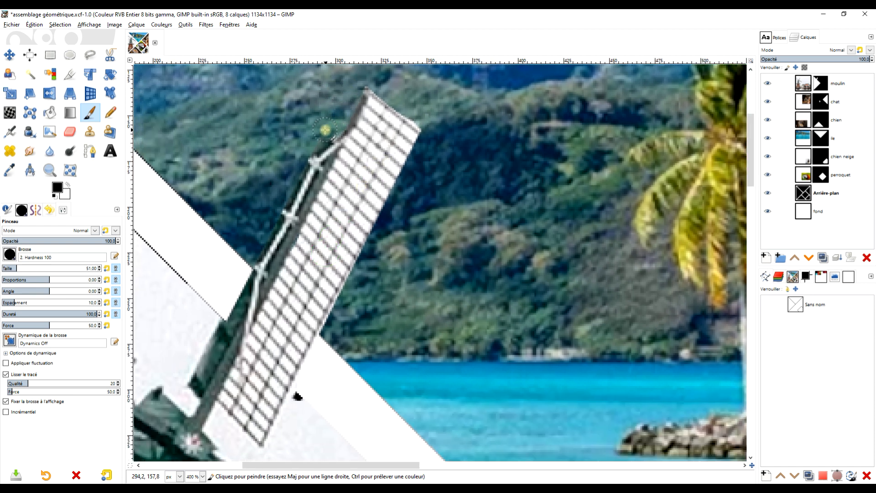
{"action": "scroll", "coordinate": [350, 191], "scroll_direction": "down", "scroll_amount": 1, "text": "ctrl"}
{"action": "left_click_drag", "start_coordinate": [332, 201], "coordinate": [339, 142]}
{"action": "mouse_move", "coordinate": [251, 223]}
{"action": "left_mouse_down"}
{"action": "mouse_move", "coordinate": [270, 217]}
{"action": "mouse_move", "coordinate": [273, 201]}
{"action": "left_mouse_up"}
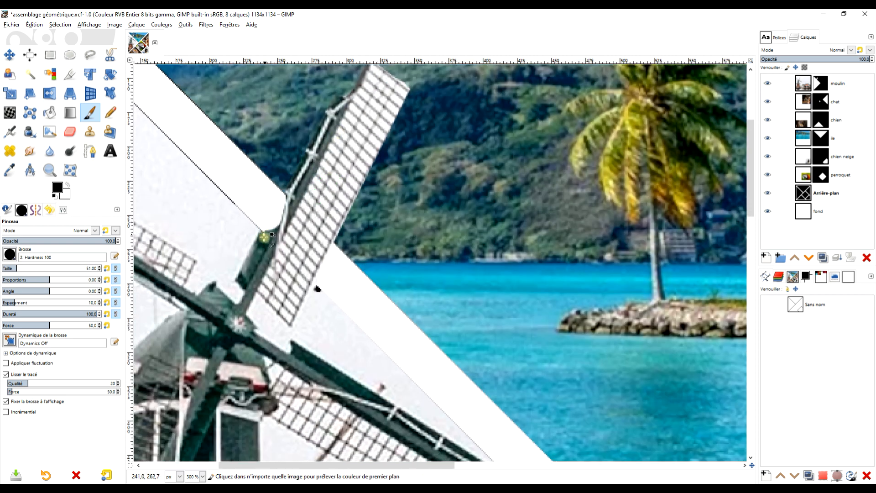
Refine the moulin mask with black where the blade's spar crosses the white band.
{"action": "scroll", "coordinate": [266, 222], "scroll_direction": "up", "scroll_amount": 4, "text": "ctrl"}
{"action": "mouse_move", "coordinate": [298, 202]}
{"action": "left_mouse_down"}
{"action": "mouse_move", "coordinate": [286, 235]}
{"action": "mouse_move", "coordinate": [305, 195]}
{"action": "left_mouse_up"}
{"action": "scroll", "coordinate": [311, 199], "scroll_direction": "down", "scroll_amount": 2, "text": "ctrl"}
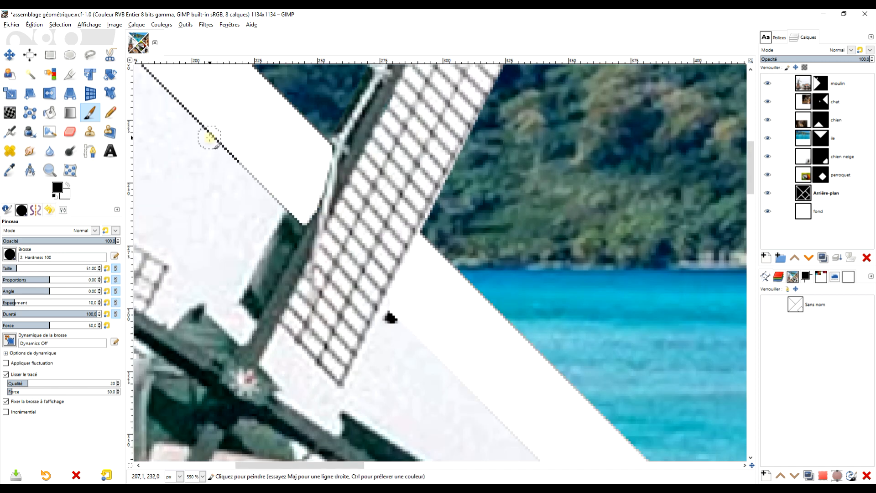
Examine the dark line along the white band and the blade's cut-out edges, comparing the Arrière-plan and moulin layers.
{"action": "left_click_drag", "start_coordinate": [211, 212], "coordinate": [308, 307]}
{"action": "scroll", "coordinate": [309, 186], "scroll_direction": "down", "scroll_amount": 2, "text": "ctrl"}
{"action": "left_click_drag", "start_coordinate": [287, 107], "coordinate": [311, 222]}
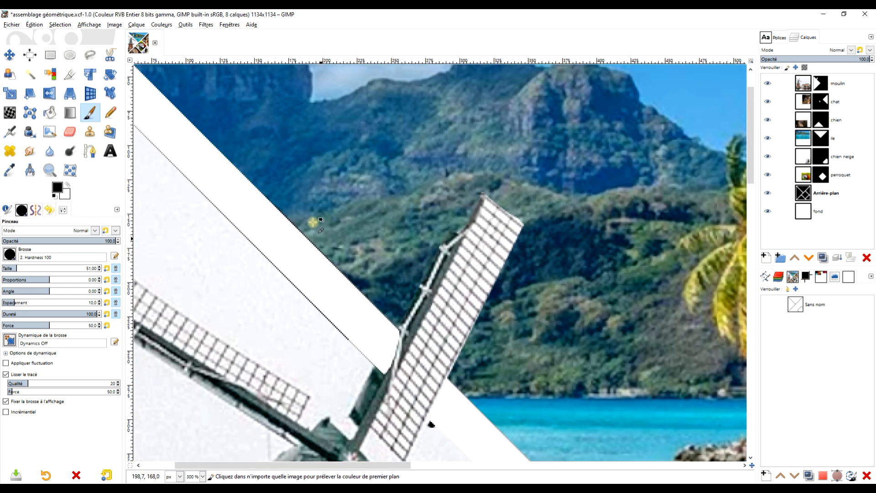
{"action": "scroll", "coordinate": [280, 206], "scroll_direction": "up", "scroll_amount": 3, "text": "ctrl"}
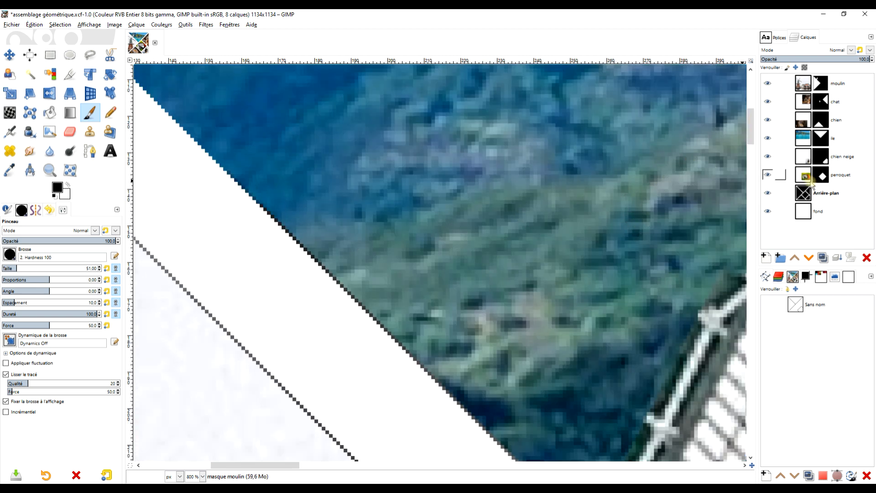
{"action": "left_click", "coordinate": [815, 192]}
{"action": "scroll", "coordinate": [579, 203], "scroll_direction": "down", "scroll_amount": 3, "text": "ctrl"}
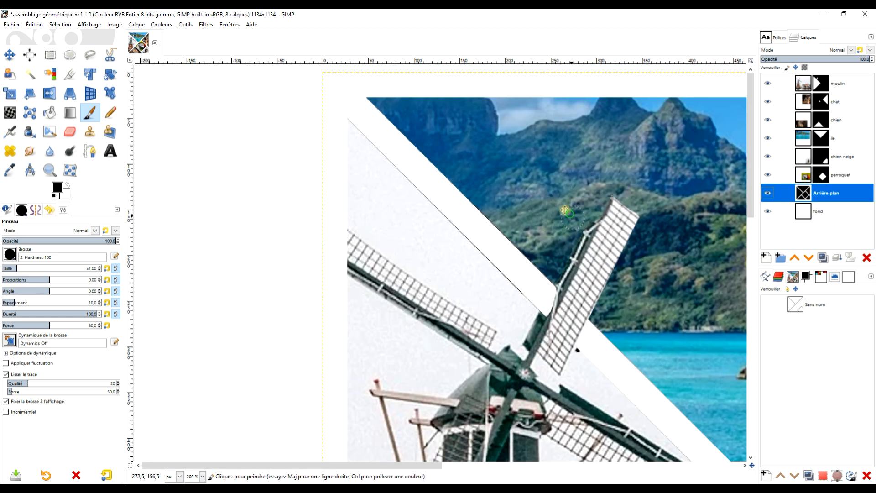
{"action": "scroll", "coordinate": [590, 194], "scroll_direction": "down", "scroll_amount": 1, "text": "ctrl"}
{"action": "scroll", "coordinate": [501, 205], "scroll_direction": "up", "scroll_amount": 6, "text": "ctrl"}
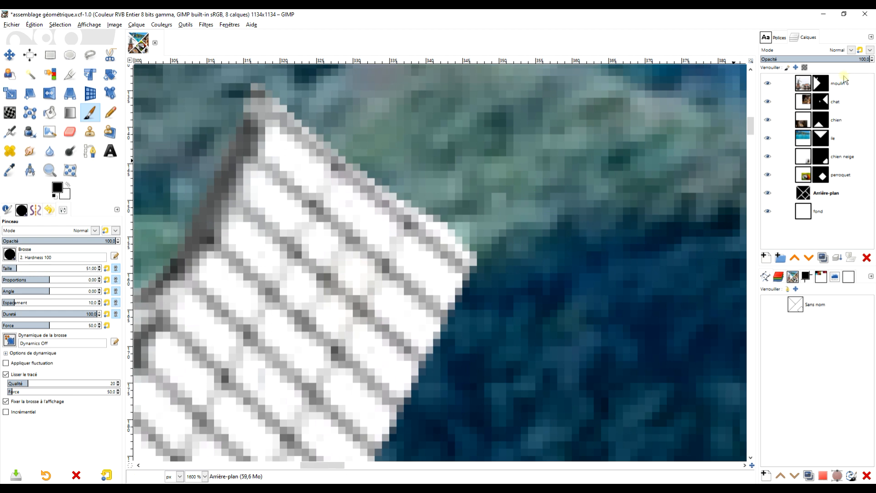
{"action": "left_click", "coordinate": [842, 81]}
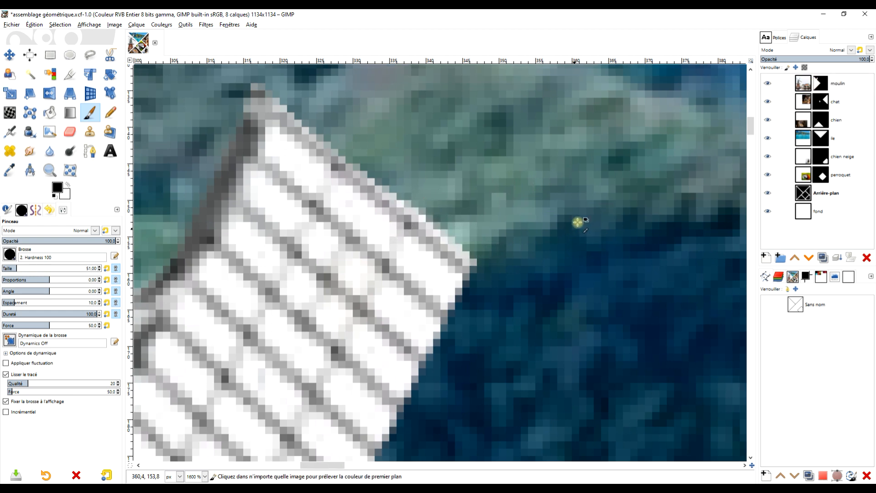
{"action": "scroll", "coordinate": [574, 214], "scroll_direction": "down", "scroll_amount": 5, "text": "ctrl"}
{"action": "left_click_drag", "start_coordinate": [462, 250], "coordinate": [493, 285]}
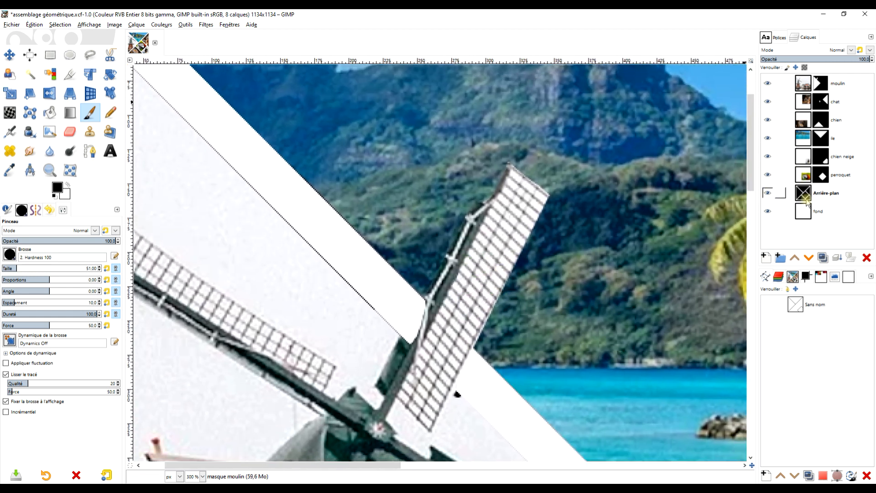
Open the Gaussian Blur filter for the Arrière-plan layer.
{"action": "left_click", "coordinate": [805, 197]}
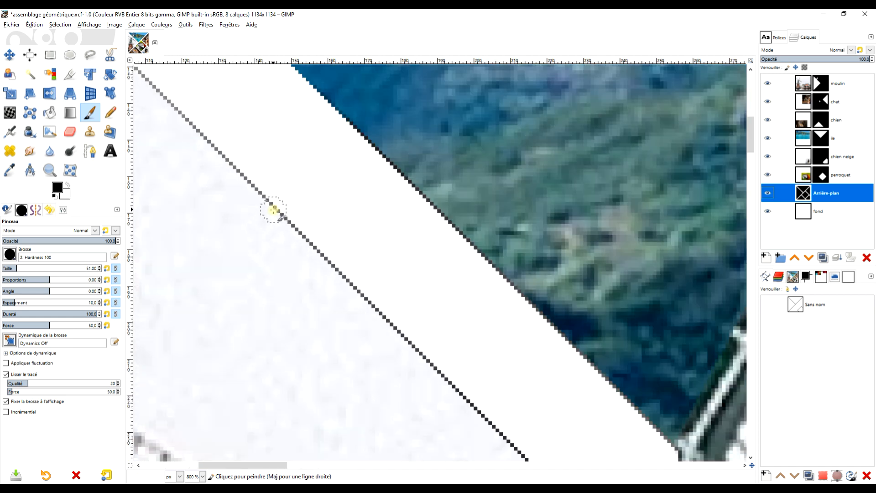
{"action": "scroll", "coordinate": [276, 210], "scroll_direction": "up", "scroll_amount": 3, "text": "ctrl"}
{"action": "left_click_drag", "start_coordinate": [372, 260], "coordinate": [352, 240]}
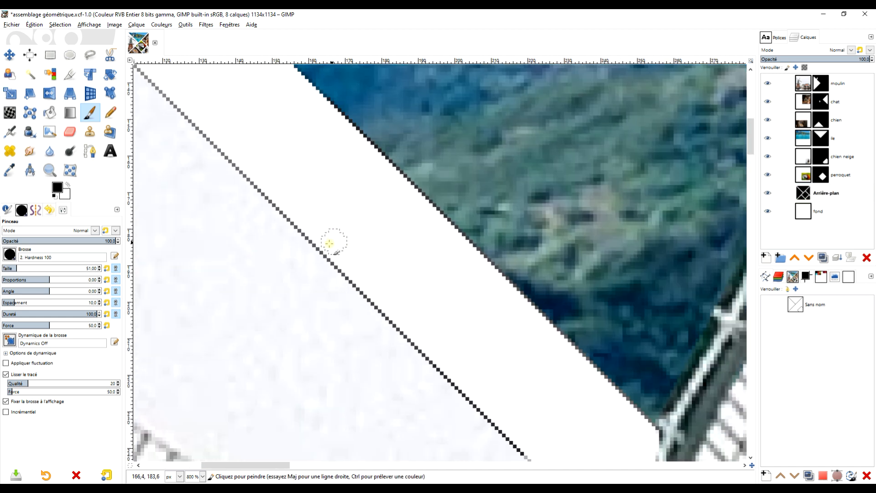
{"action": "scroll", "coordinate": [396, 274], "scroll_direction": "down", "scroll_amount": 2, "text": "ctrl"}
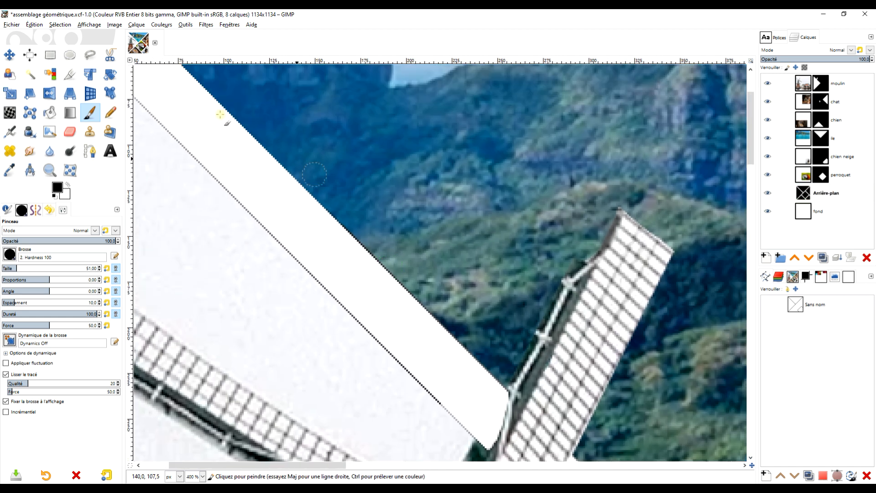
{"action": "left_click", "coordinate": [204, 26]}
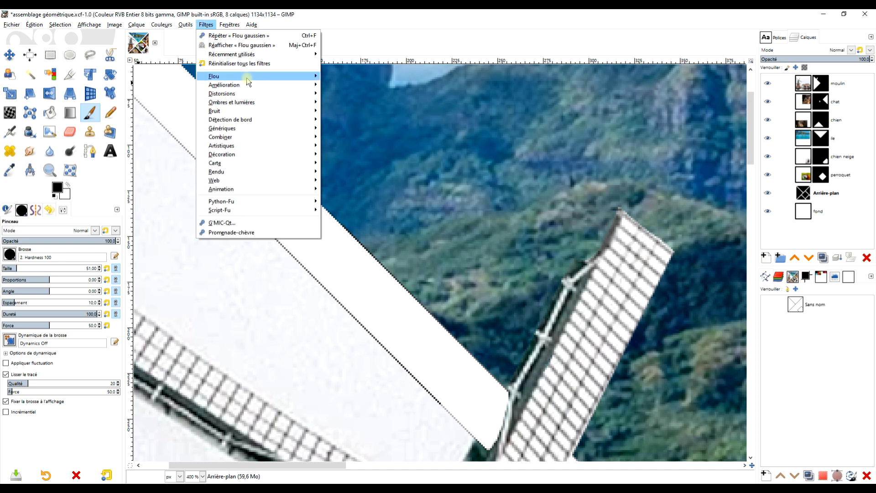
{"action": "mouse_move", "coordinate": [249, 76]}
{"action": "left_click", "coordinate": [350, 86]}
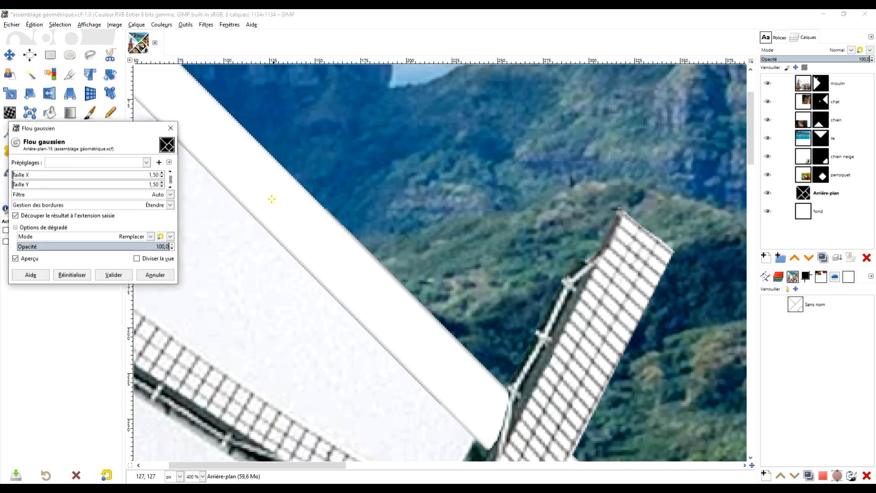
Apply the Gaussian blur with X and Y sizes of 1.50 after comparing smaller and larger values.
{"action": "left_click", "coordinate": [162, 176]}
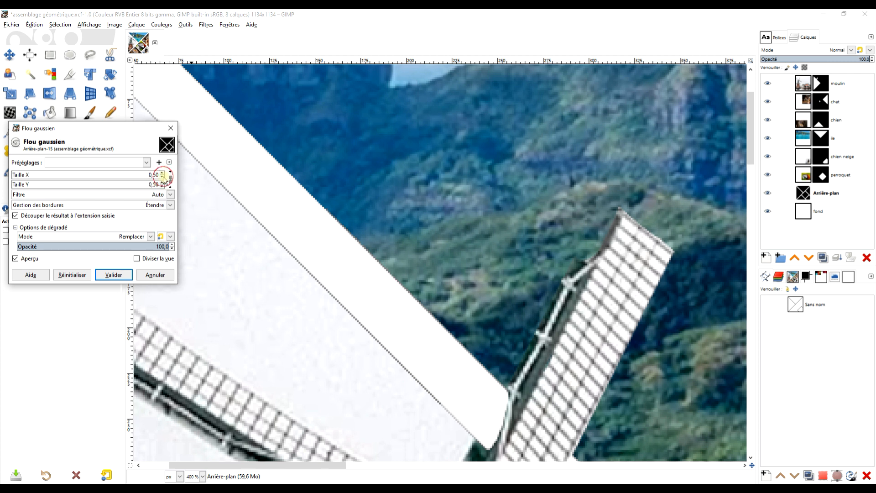
{"action": "scroll", "coordinate": [163, 176], "scroll_direction": "up", "scroll_amount": 1}
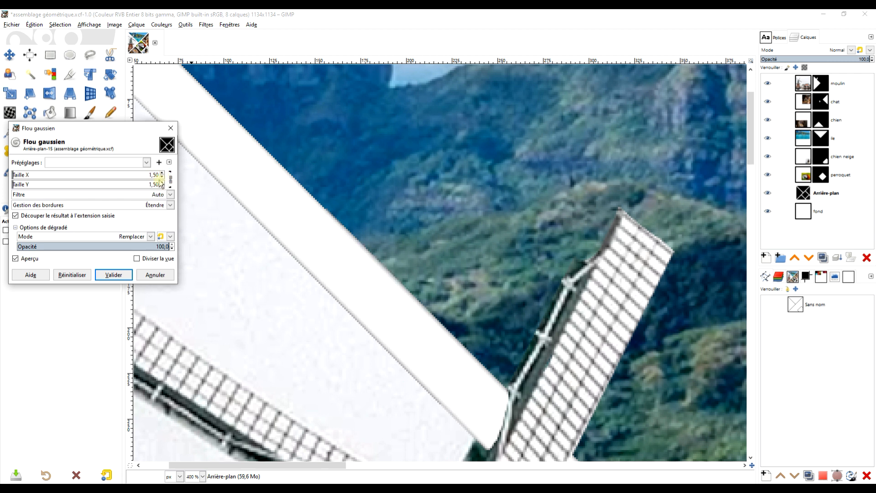
{"action": "left_click", "coordinate": [162, 177]}
{"action": "scroll", "coordinate": [162, 176], "scroll_direction": "up", "scroll_amount": 1}
{"action": "scroll", "coordinate": [242, 214], "scroll_direction": "down", "scroll_amount": 1}
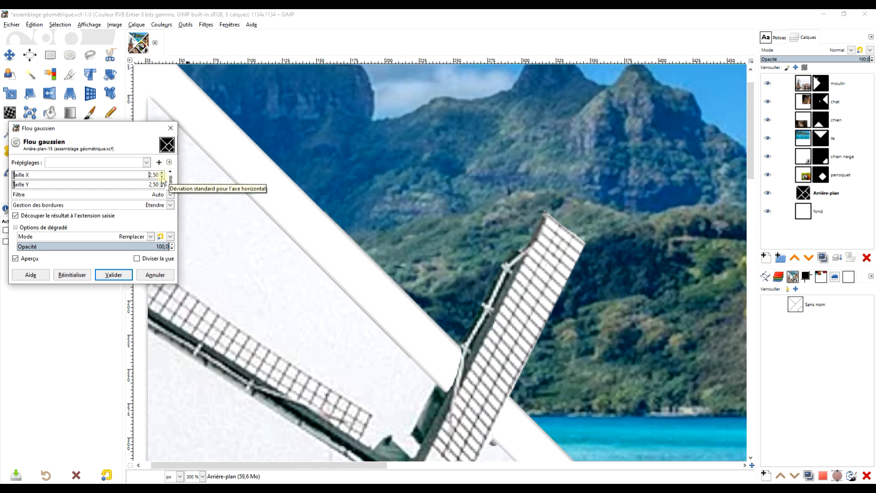
{"action": "left_click", "coordinate": [162, 177]}
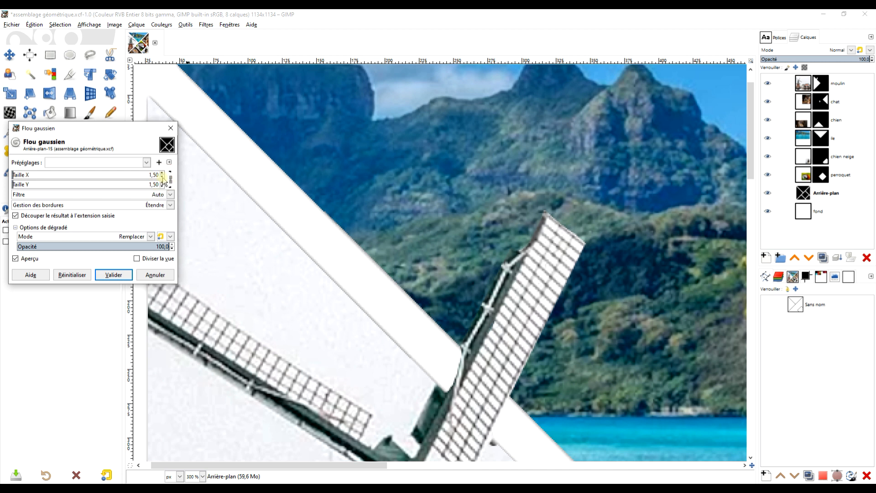
{"action": "left_click", "coordinate": [113, 275]}
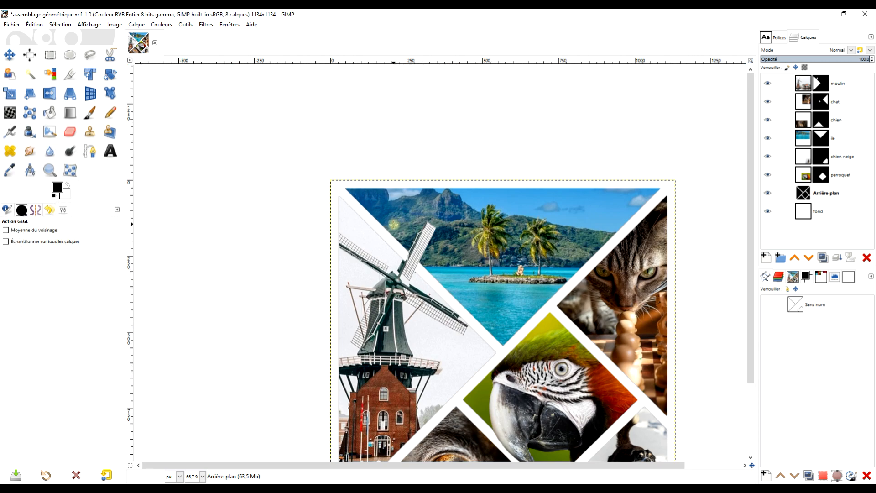
Display the chat layer's mask on the canvas and hide the moulin layer.
{"action": "key", "text": "minus"}
{"action": "key", "text": "minus"}
{"action": "key", "text": "minus"}
{"action": "key", "text": "minus"}
{"action": "left_click_drag", "start_coordinate": [358, 187], "coordinate": [309, 175]}
{"action": "scroll", "coordinate": [344, 209], "scroll_direction": "up", "scroll_amount": 1}
{"action": "left_click_drag", "start_coordinate": [289, 209], "coordinate": [322, 211]}
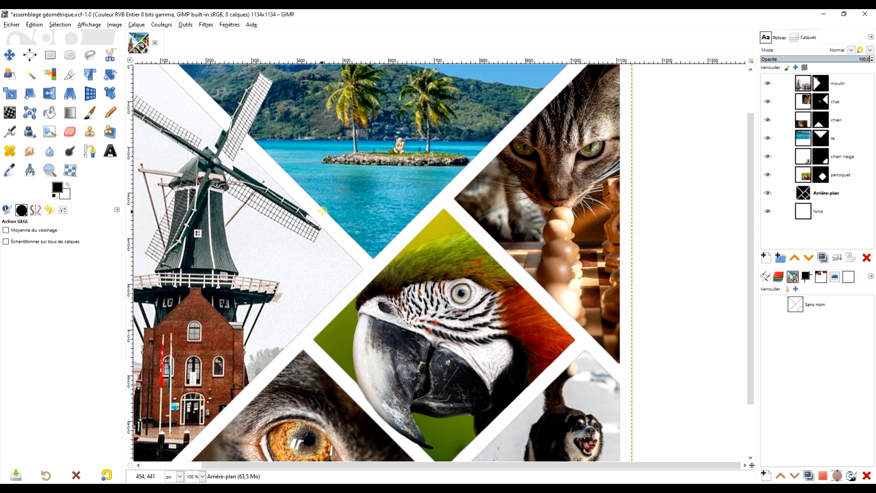
{"action": "left_click", "coordinate": [824, 105]}
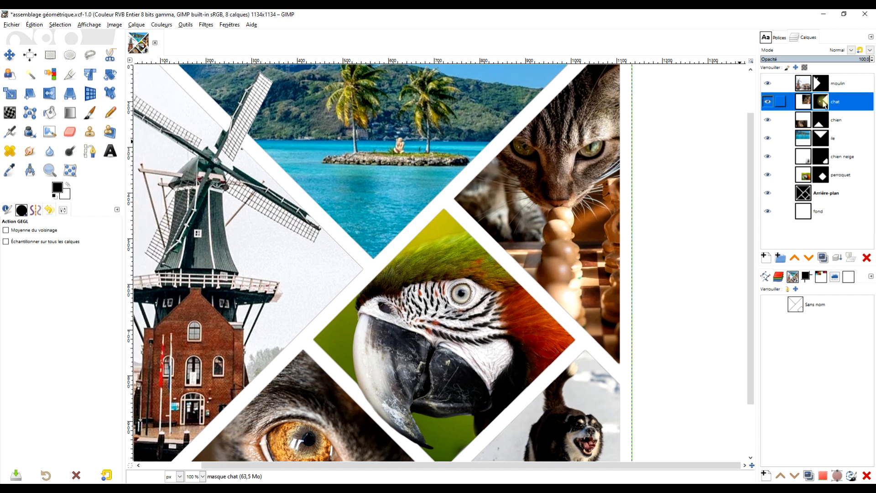
{"action": "right_click", "coordinate": [821, 105]}
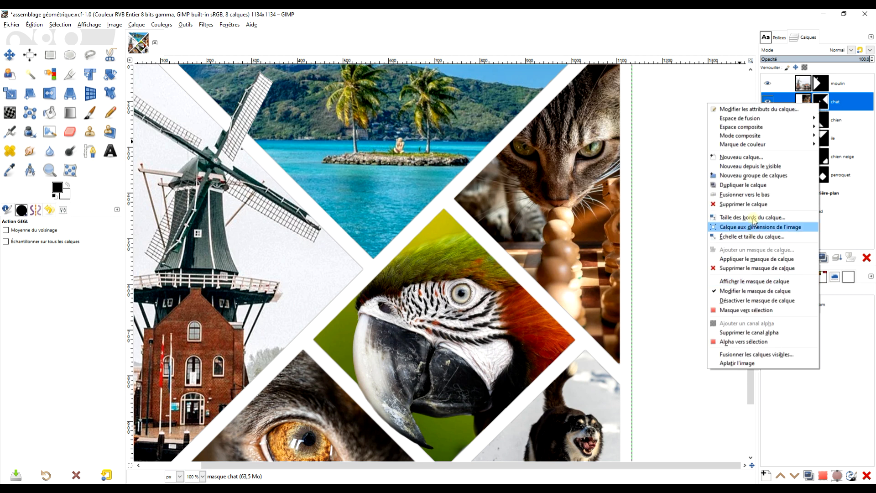
{"action": "left_click", "coordinate": [745, 282]}
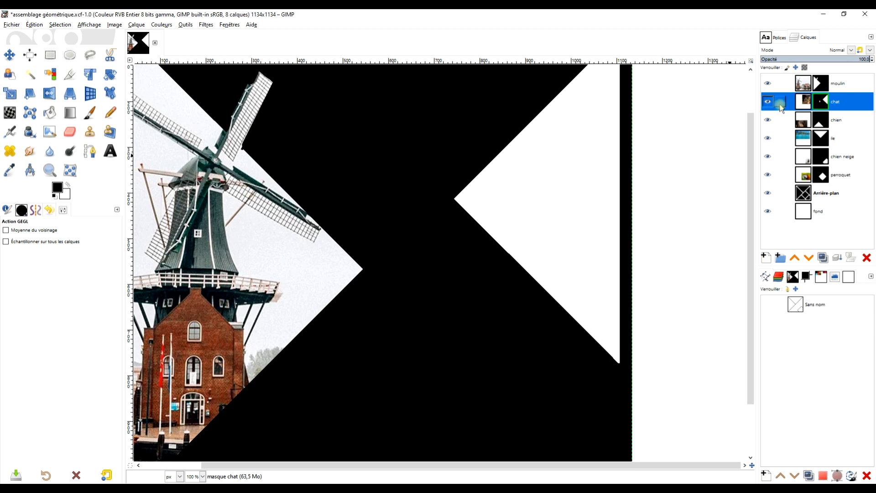
{"action": "left_click", "coordinate": [766, 85]}
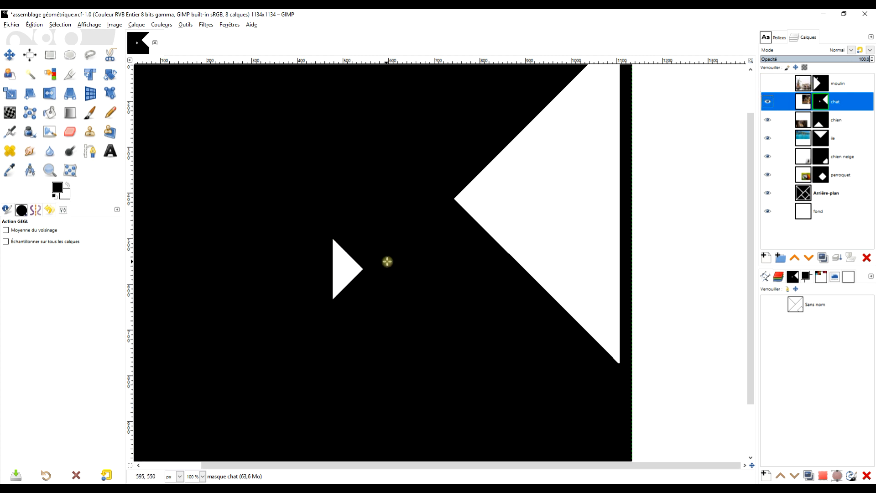
Paint over the small stray white triangle in the chat layer's mask with a black brush of size 276.
{"action": "left_click", "coordinate": [90, 112]}
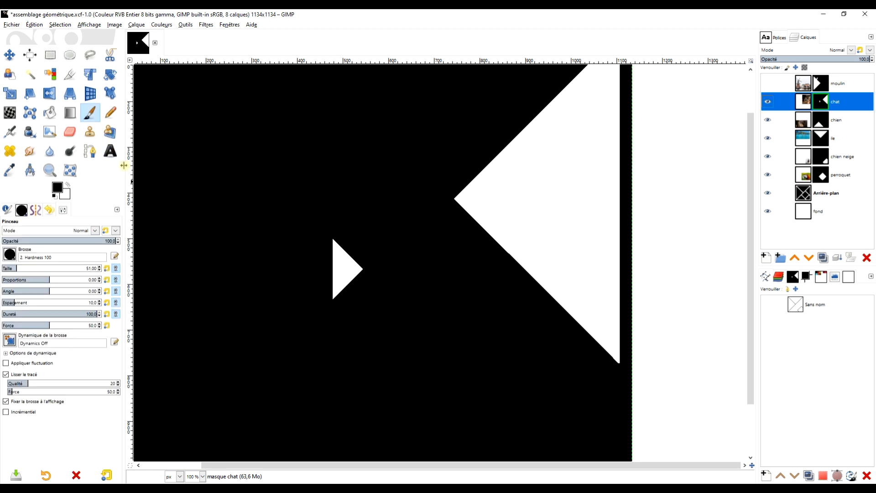
{"action": "left_click", "coordinate": [46, 268]}
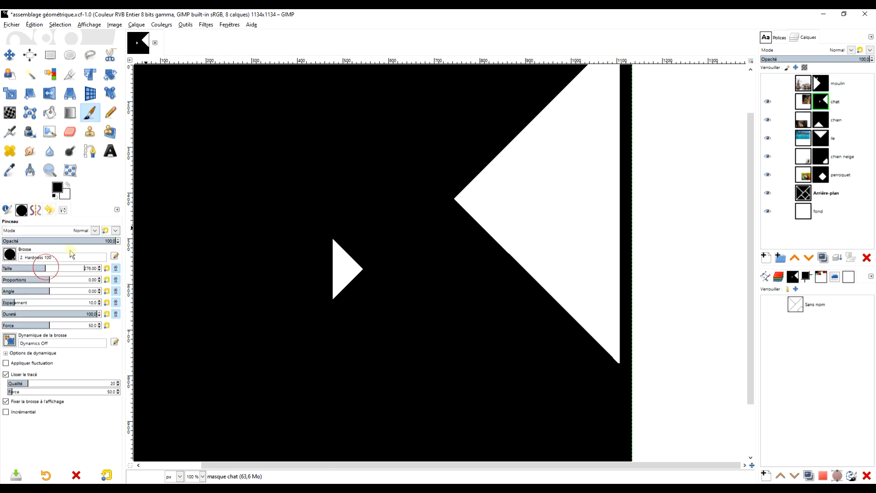
{"action": "left_click", "coordinate": [338, 273]}
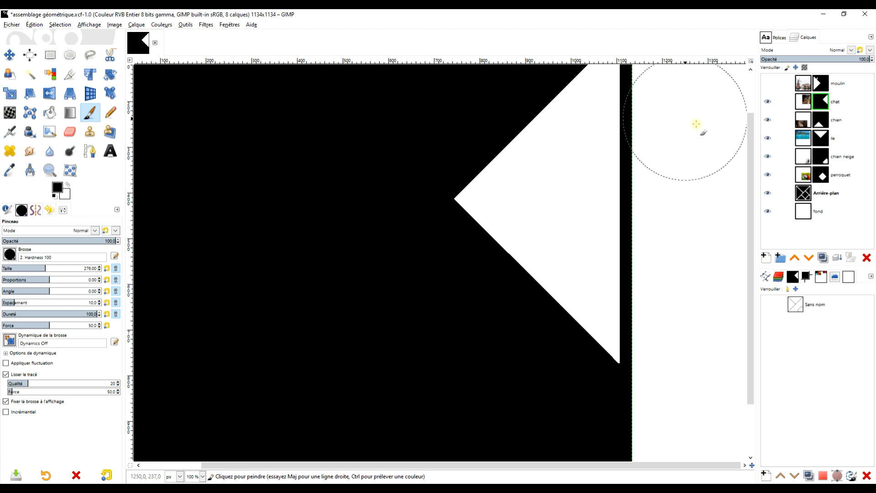
Show the moulin layer again and stop displaying the chat layer's mask on the canvas.
{"action": "left_click", "coordinate": [768, 84]}
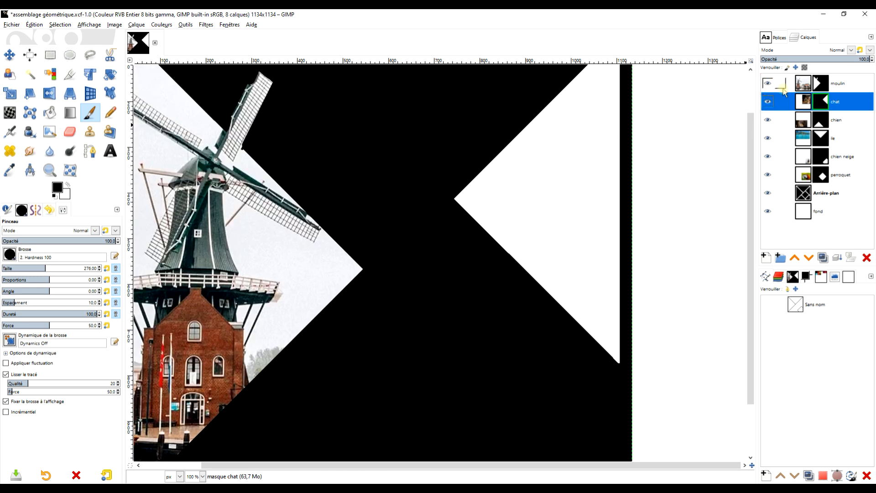
{"action": "right_click", "coordinate": [820, 101]}
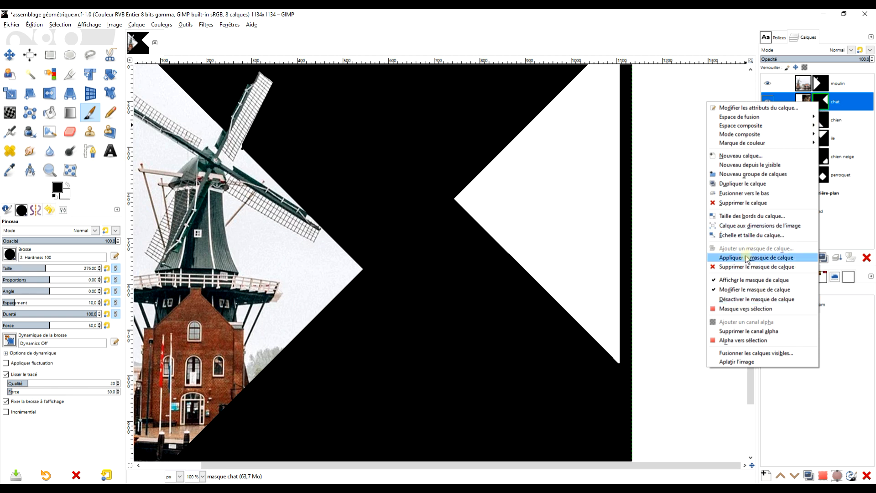
{"action": "left_click", "coordinate": [739, 280]}
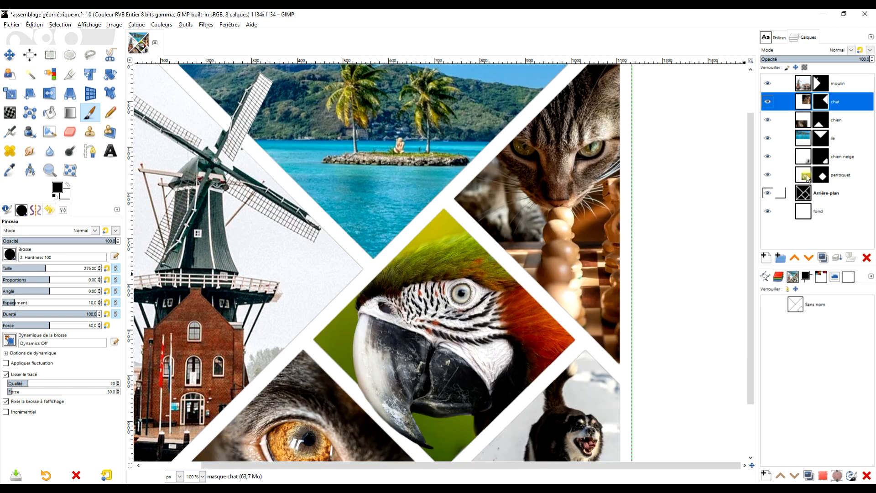
{"action": "scroll", "coordinate": [465, 255], "scroll_direction": "down", "scroll_amount": 1}
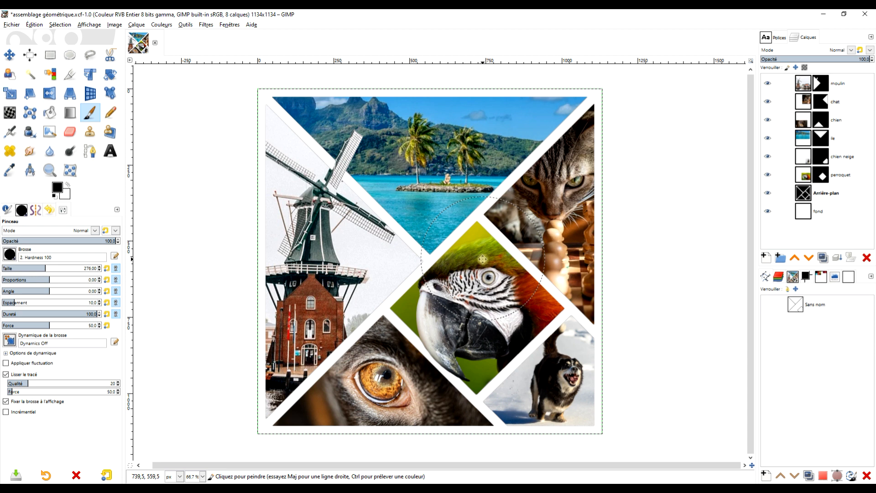
Create a new layer from the visible collage above moulin and hide all the layers beneath it.
{"action": "right_click", "coordinate": [802, 84]}
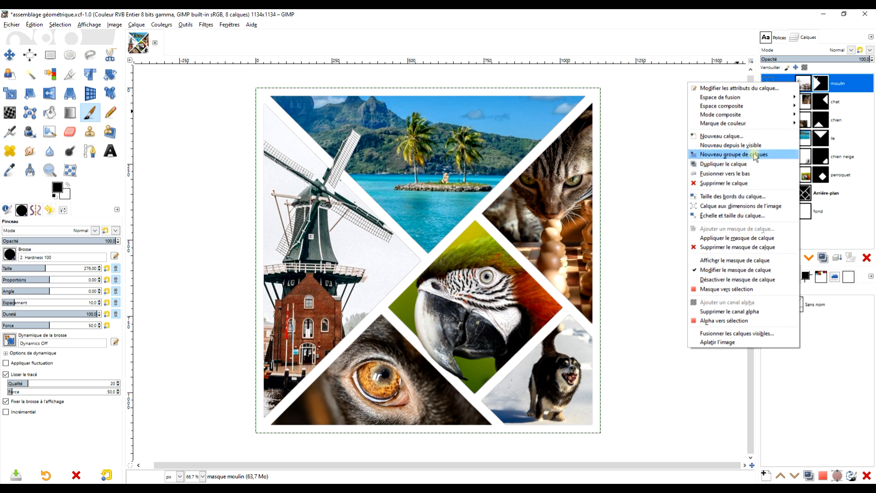
{"action": "left_click", "coordinate": [755, 145]}
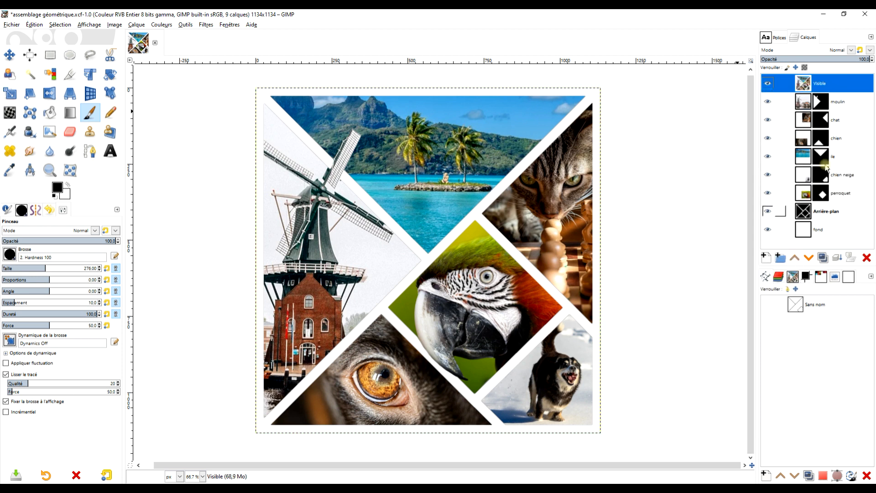
{"action": "left_click", "coordinate": [768, 103]}
{"action": "left_click", "coordinate": [768, 121]}
{"action": "left_click", "coordinate": [768, 139]}
{"action": "left_click", "coordinate": [768, 158]}
{"action": "left_click", "coordinate": [768, 175]}
{"action": "left_click", "coordinate": [767, 194]}
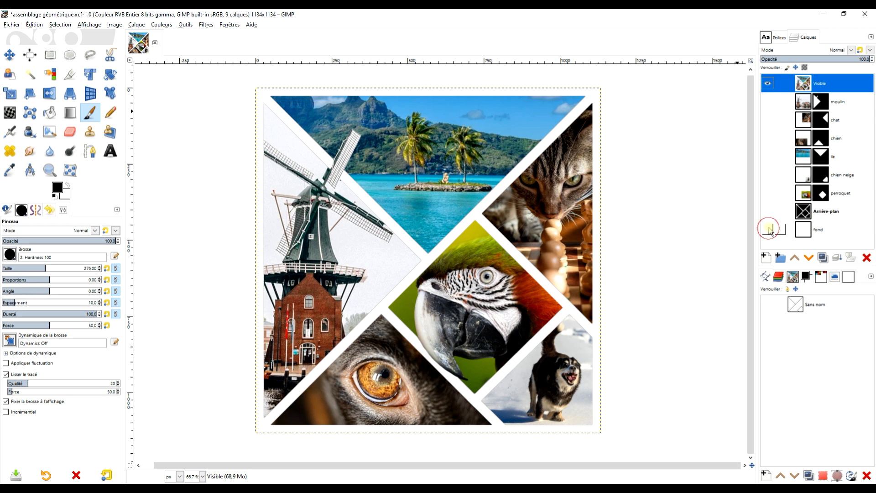
Rename the new merged collage layer as résultat.
{"action": "double_click", "coordinate": [819, 84]}
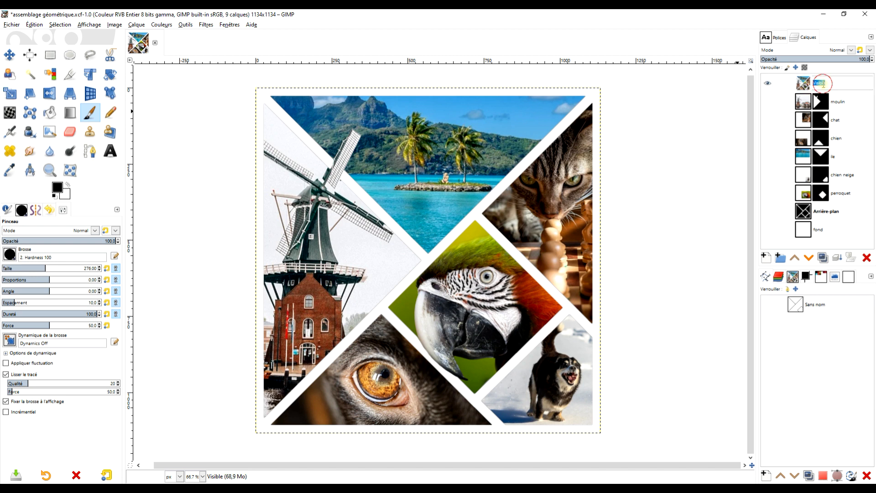
{"action": "type", "text": "résultat"}
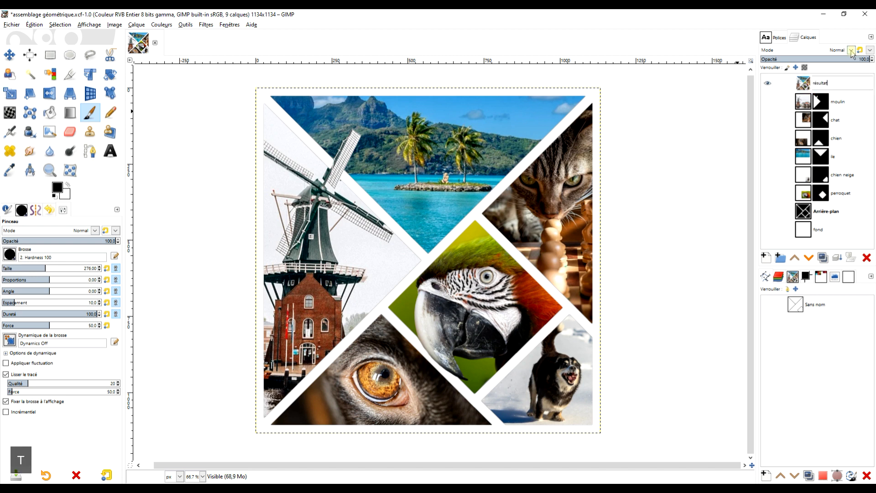
{"action": "key", "text": "Return"}
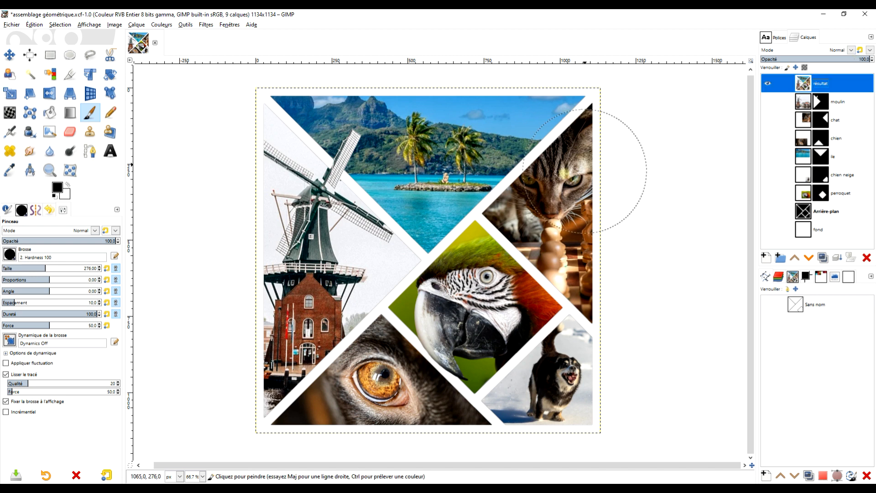
Activate the Rectangle Select tool for the résultat layer.
{"action": "left_click", "coordinate": [61, 52]}
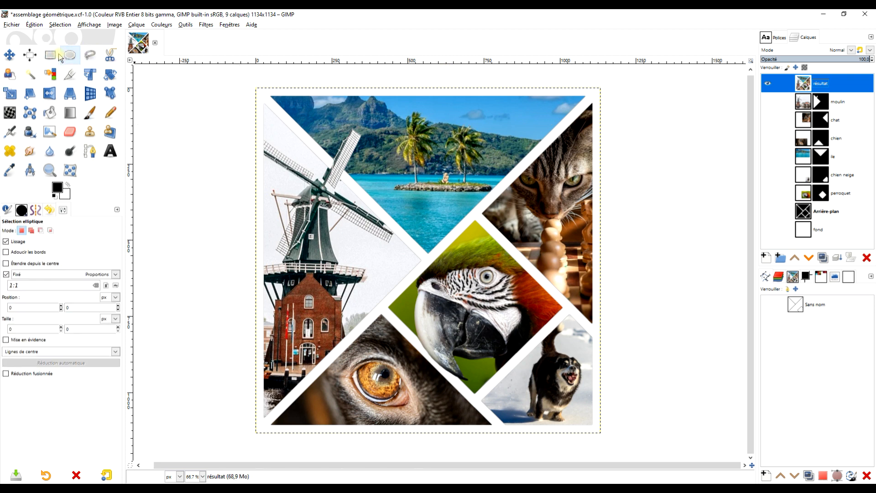
{"action": "left_click", "coordinate": [51, 55]}
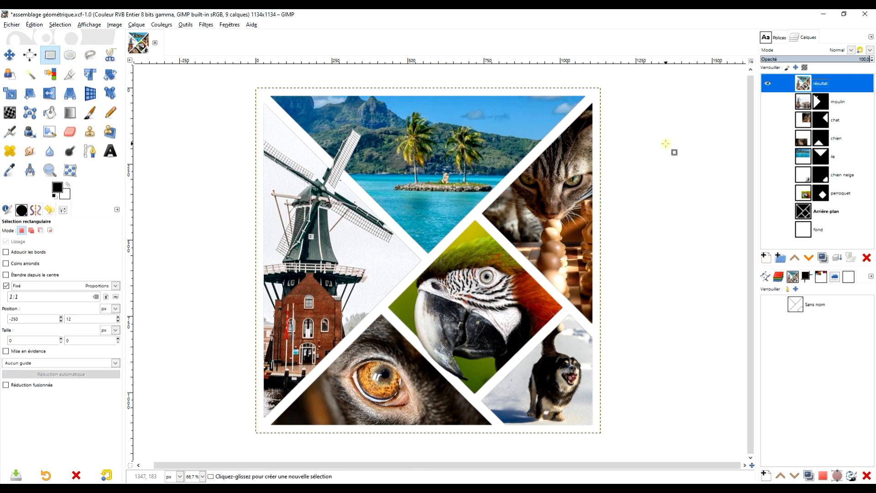